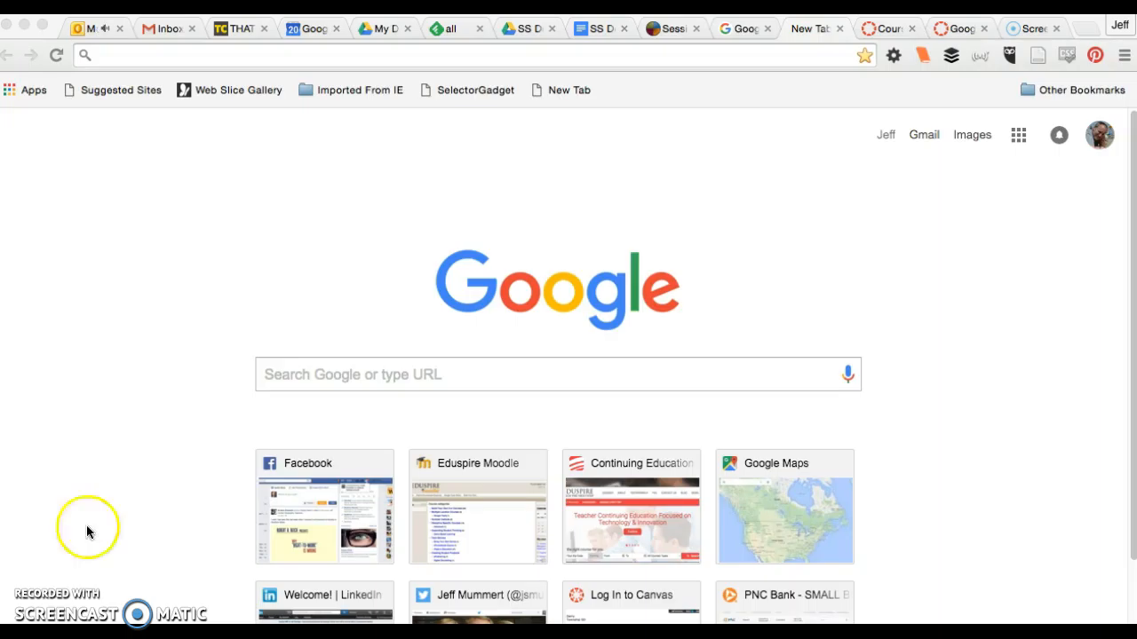
- Search the web for "google earth download"
{"action": "left_click", "coordinate": [467, 376]}
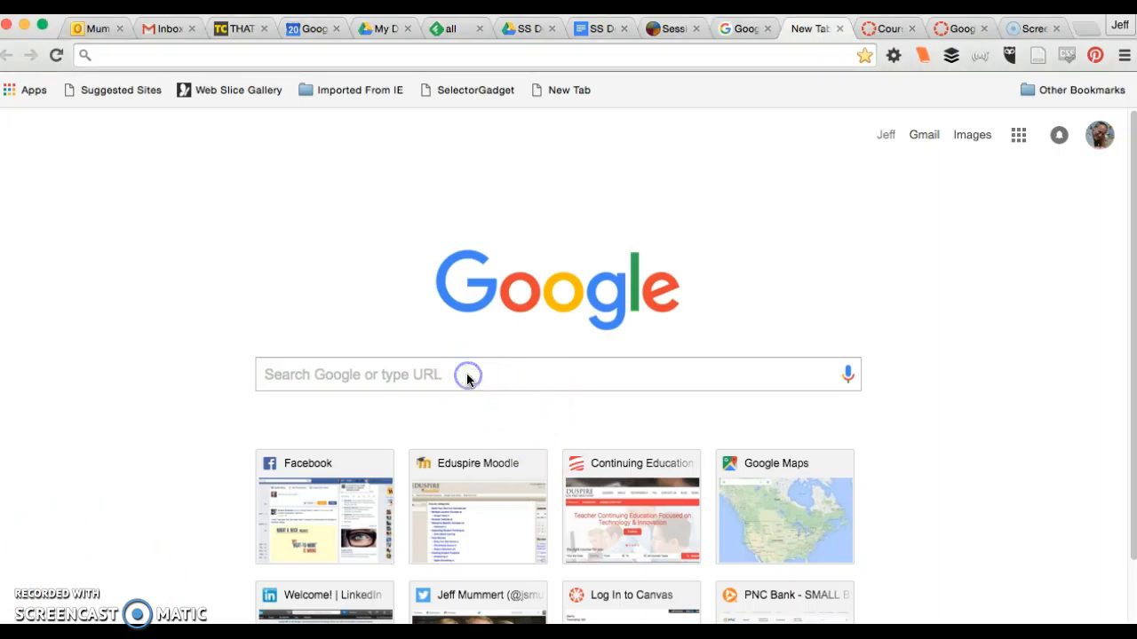
{"action": "left_click", "coordinate": [390, 381]}
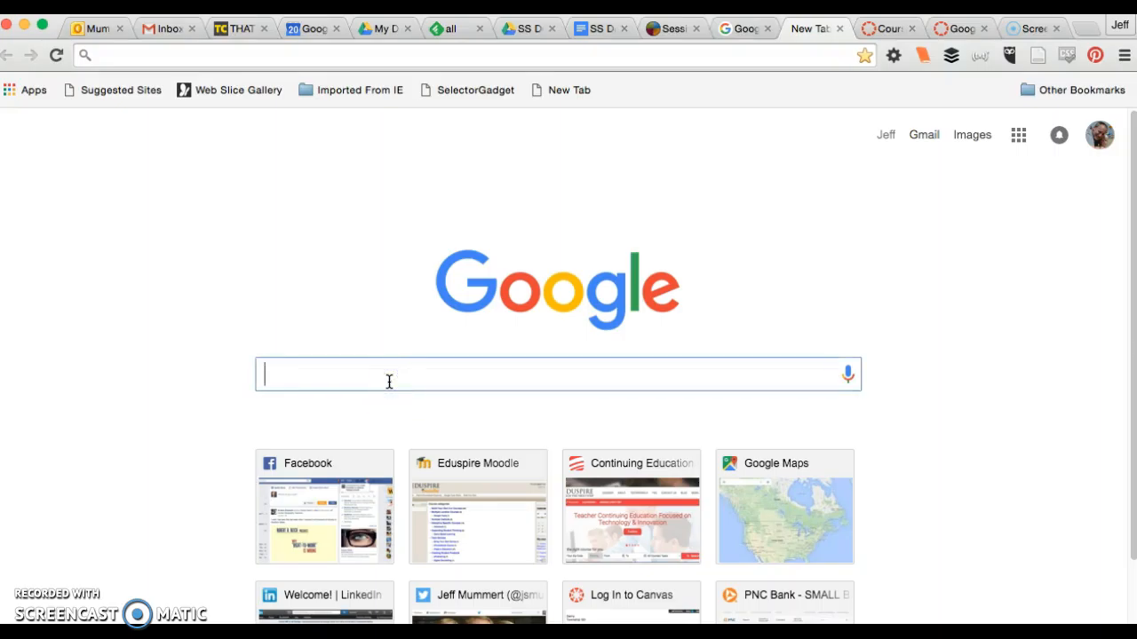
{"action": "type", "text": "google"}
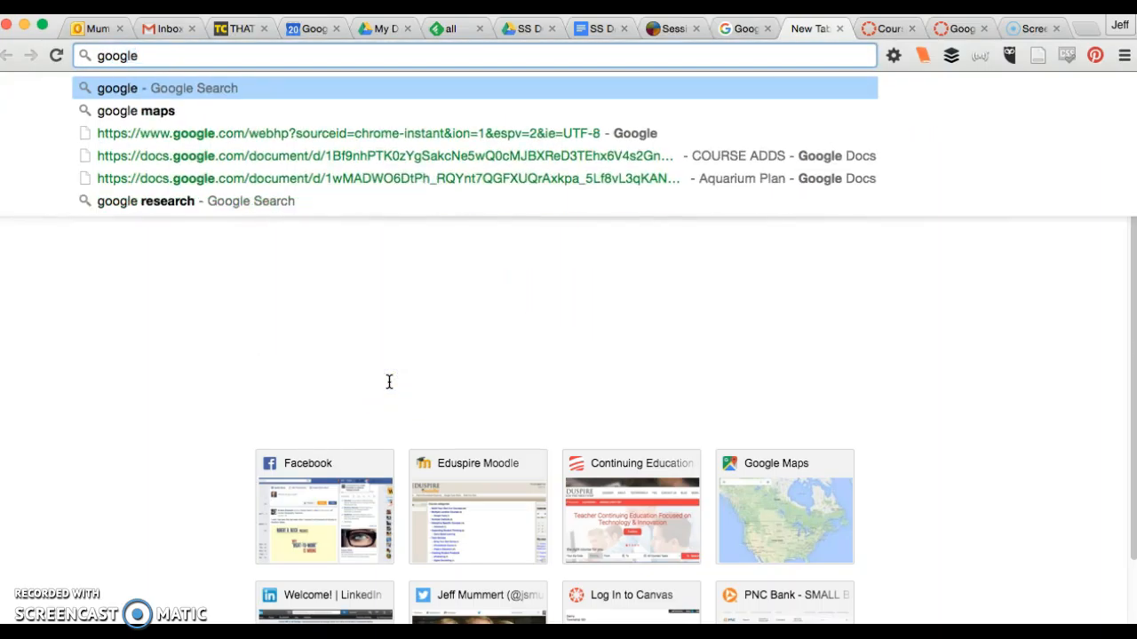
{"action": "type", "text": " earth"}
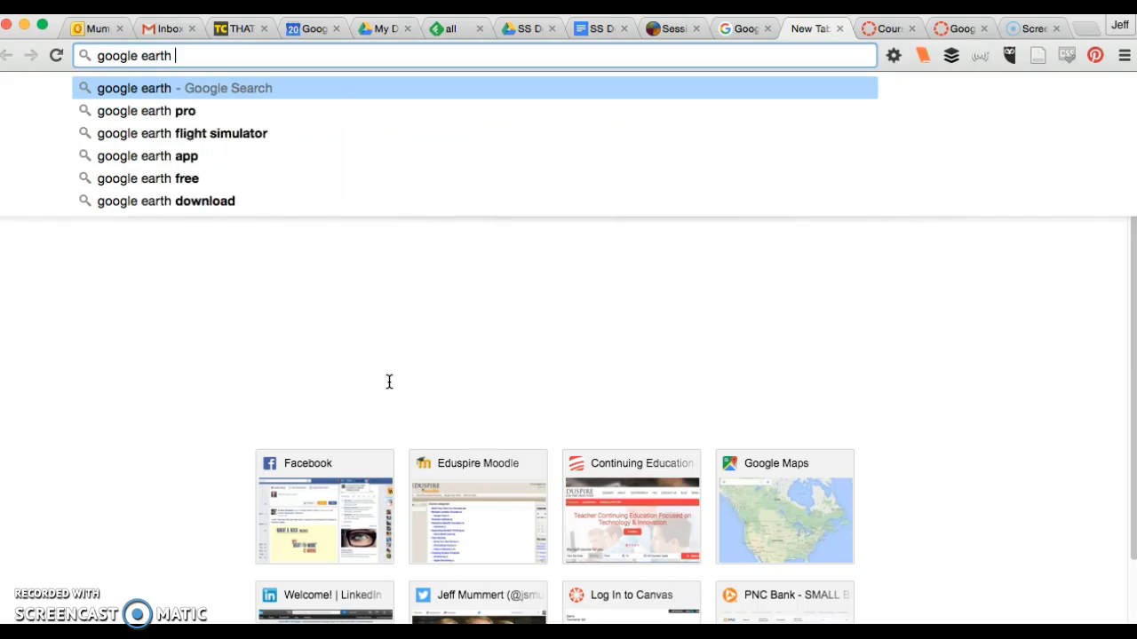
{"action": "type", "text": " download"}
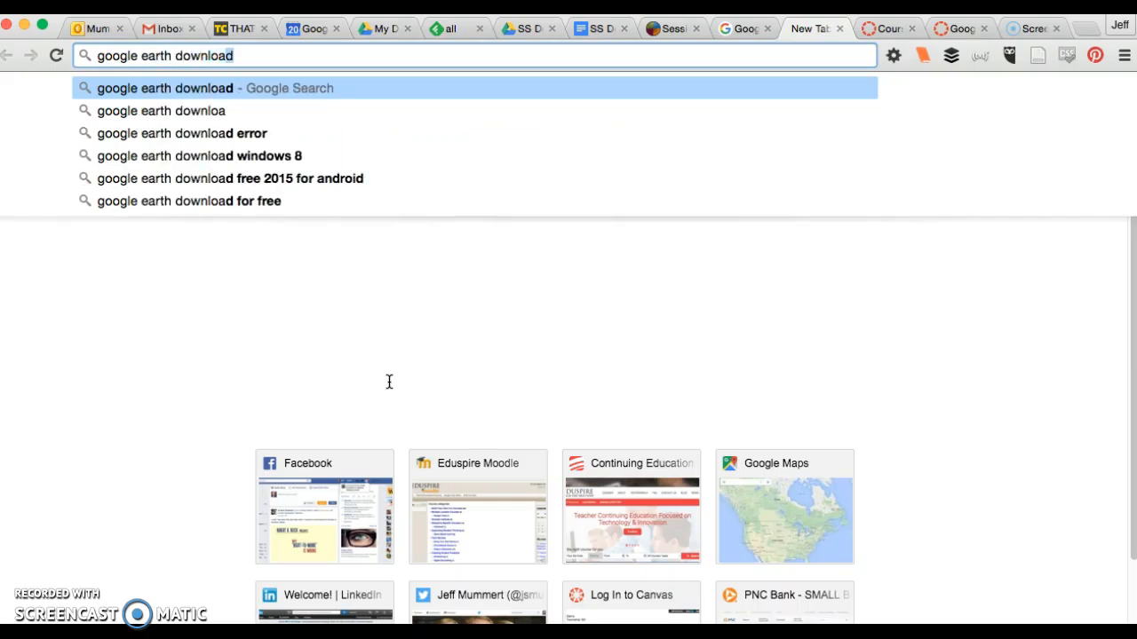
{"action": "key", "text": "Return"}
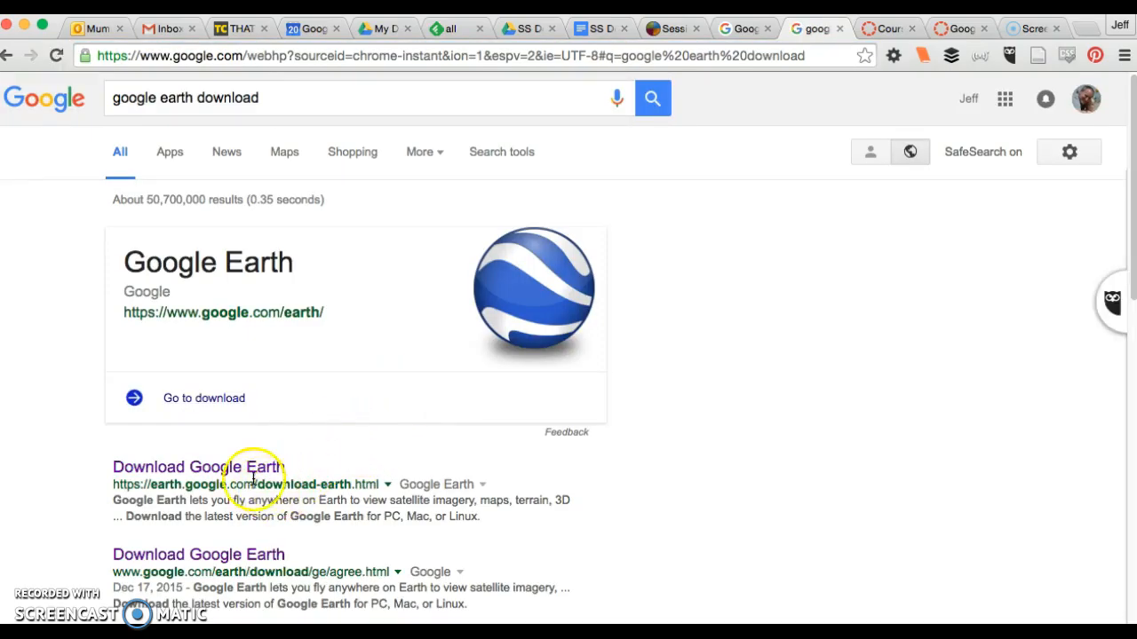
- Open the Download Google Earth result and review the terms of service and download option
{"action": "left_click", "coordinate": [247, 466]}
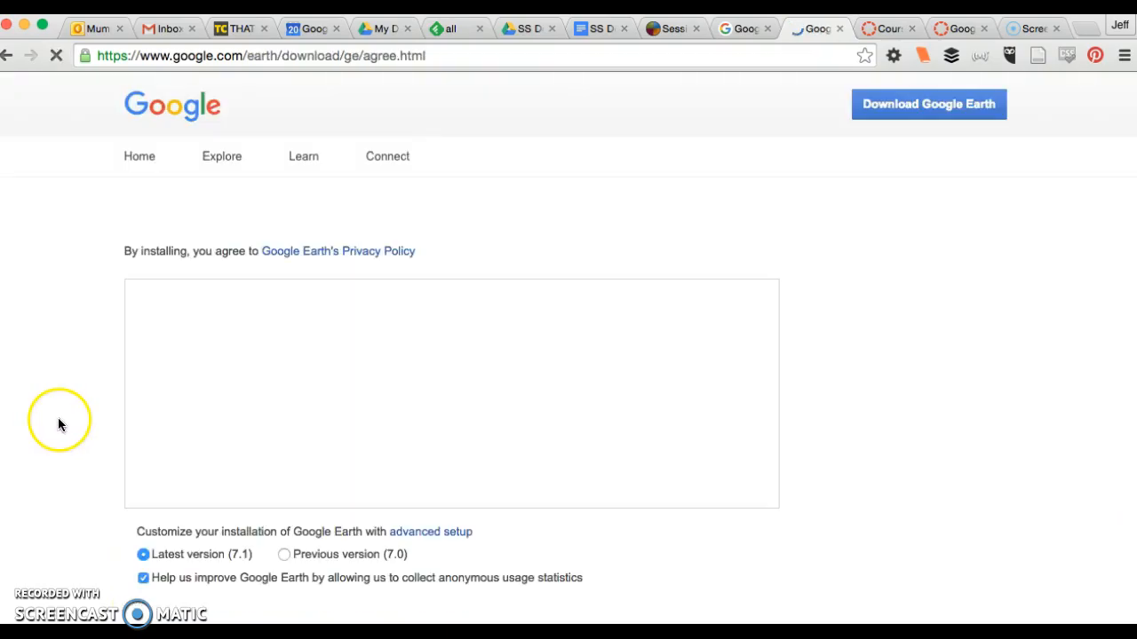
{"action": "scroll", "coordinate": [61, 424], "scroll_direction": "down", "scroll_amount": 2}
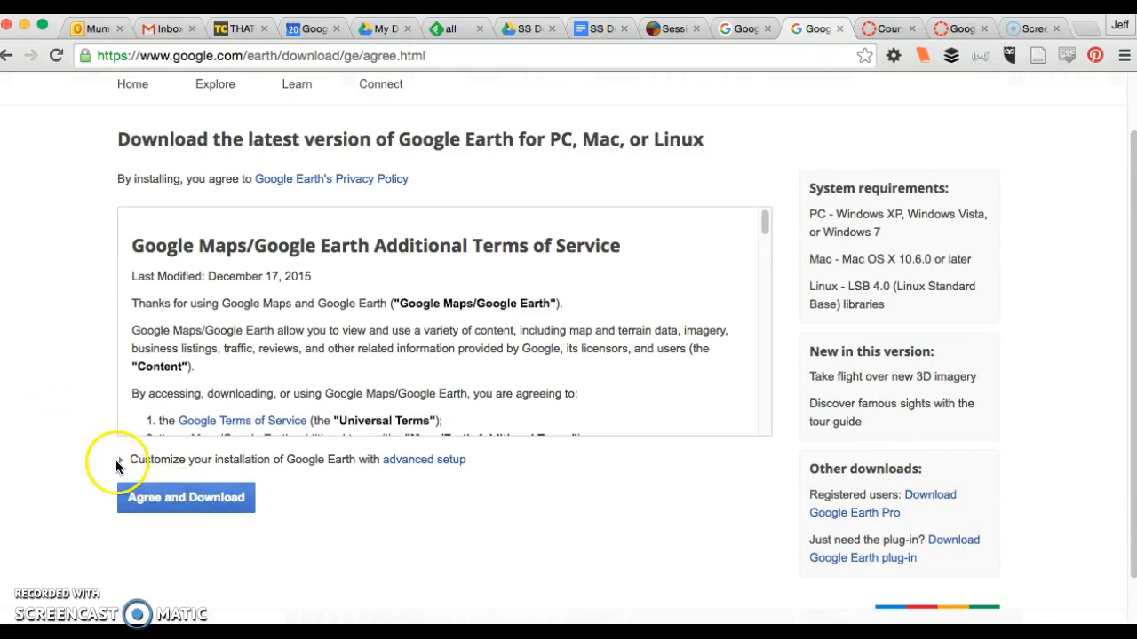
{"action": "scroll", "coordinate": [116, 466], "scroll_direction": "up", "scroll_amount": 2}
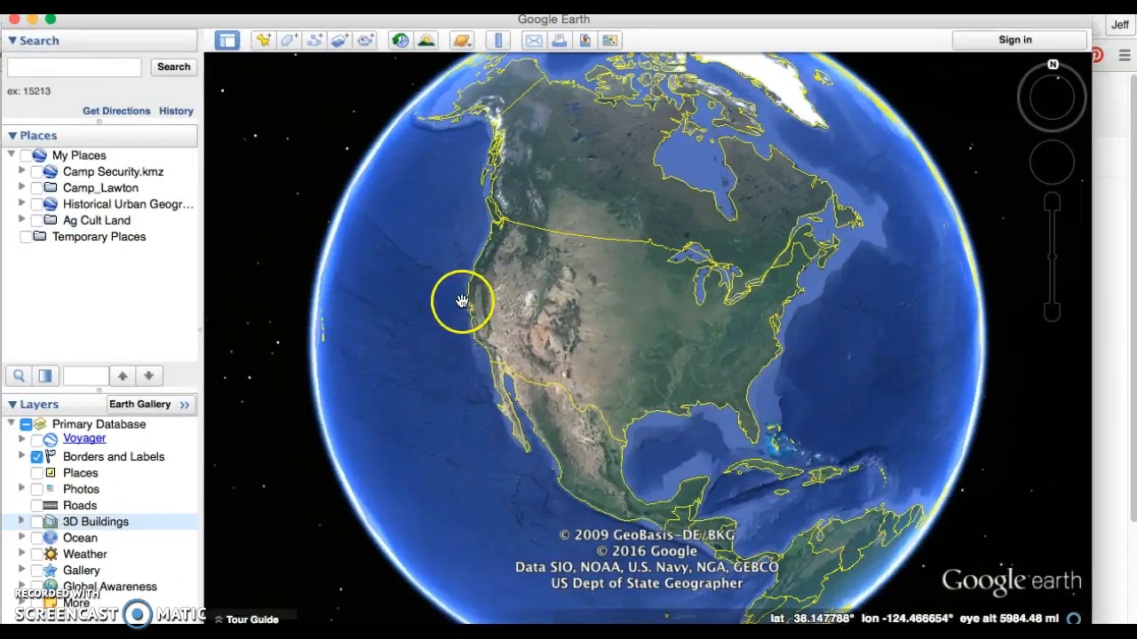
- Switch to Google Earth and view the whole globe, moving in until the United States fills the view
{"action": "scroll", "coordinate": [609, 382], "scroll_direction": "down", "scroll_amount": 5}
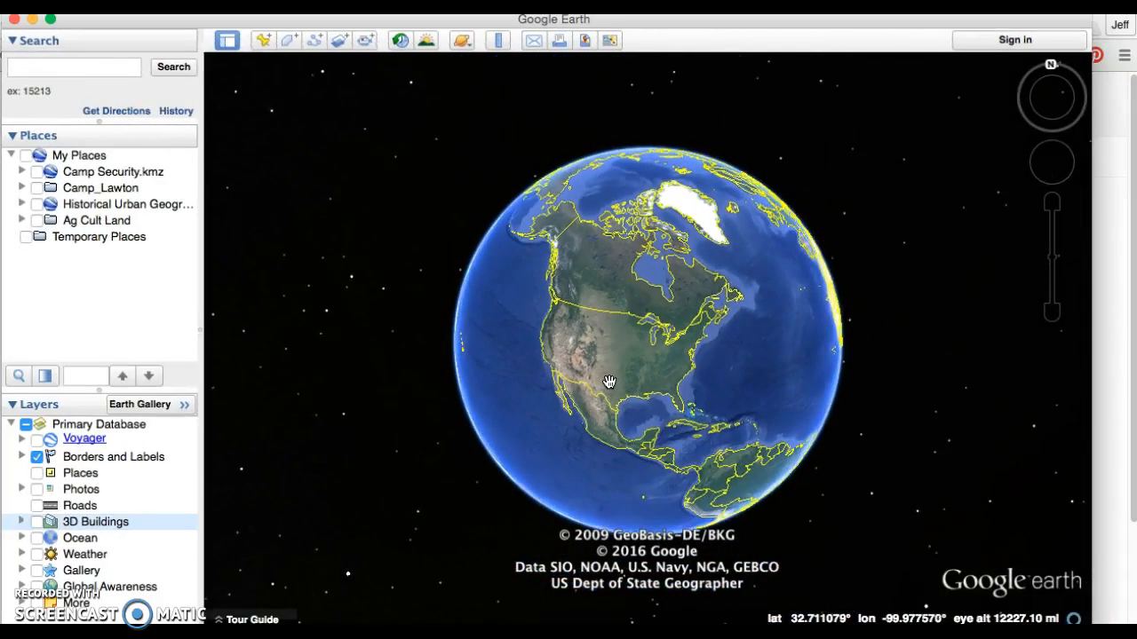
{"action": "scroll", "coordinate": [609, 381], "scroll_direction": "down", "scroll_amount": 4}
{"action": "scroll", "coordinate": [608, 382], "scroll_direction": "up", "scroll_amount": 5}
{"action": "mouse_move", "coordinate": [618, 311]}
{"action": "left_mouse_down"}
{"action": "mouse_move", "coordinate": [565, 284]}
{"action": "mouse_move", "coordinate": [611, 291]}
{"action": "left_mouse_up"}
{"action": "scroll", "coordinate": [626, 320], "scroll_direction": "up", "scroll_amount": 2}
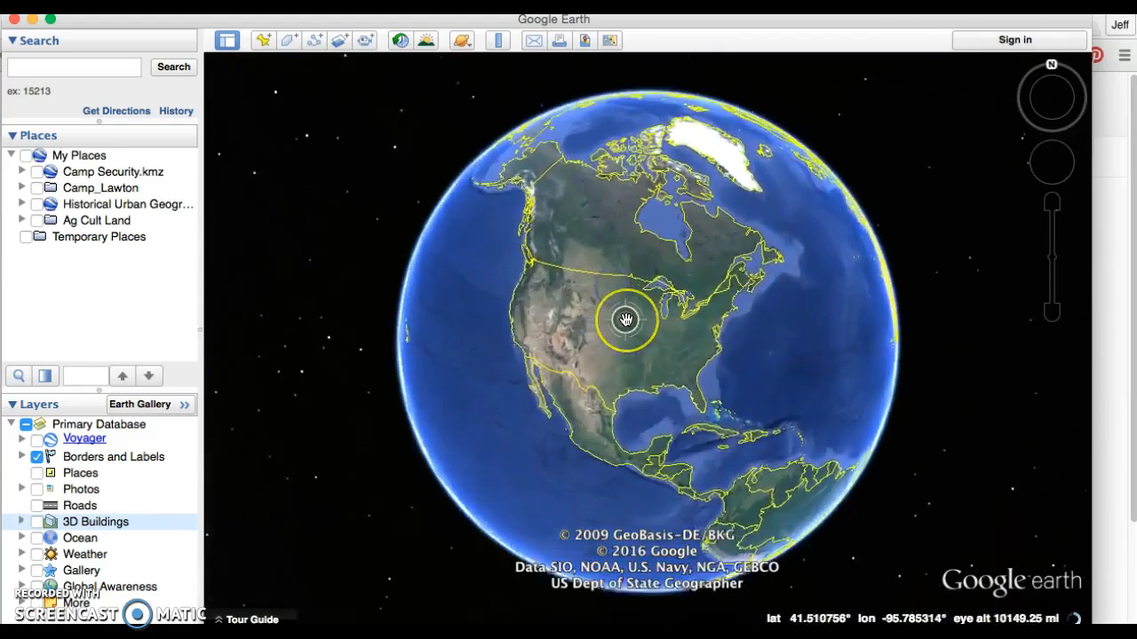
{"action": "scroll", "coordinate": [626, 319], "scroll_direction": "up", "scroll_amount": 5}
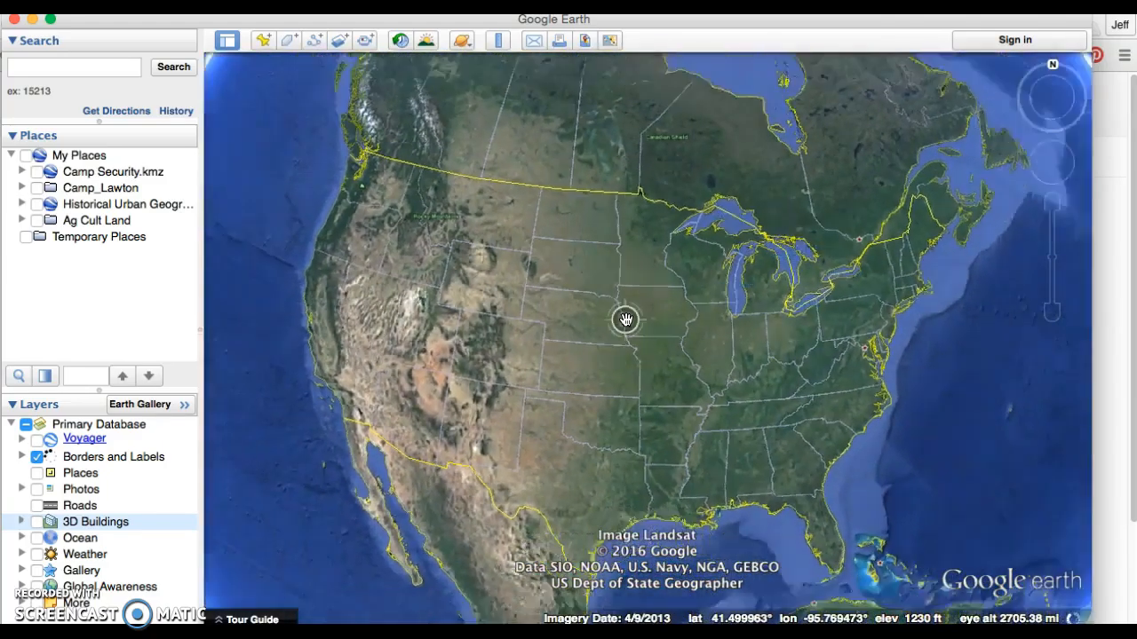
{"action": "scroll", "coordinate": [627, 320], "scroll_direction": "down", "scroll_amount": 3}
{"action": "double_click", "coordinate": [653, 336]}
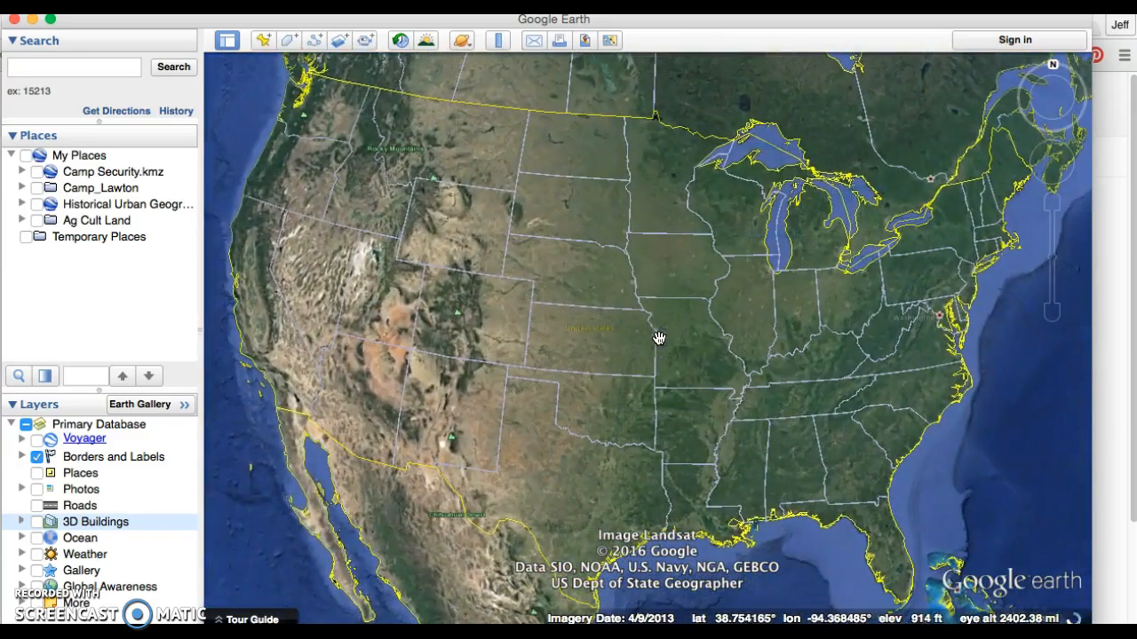
{"action": "double_click", "coordinate": [682, 341]}
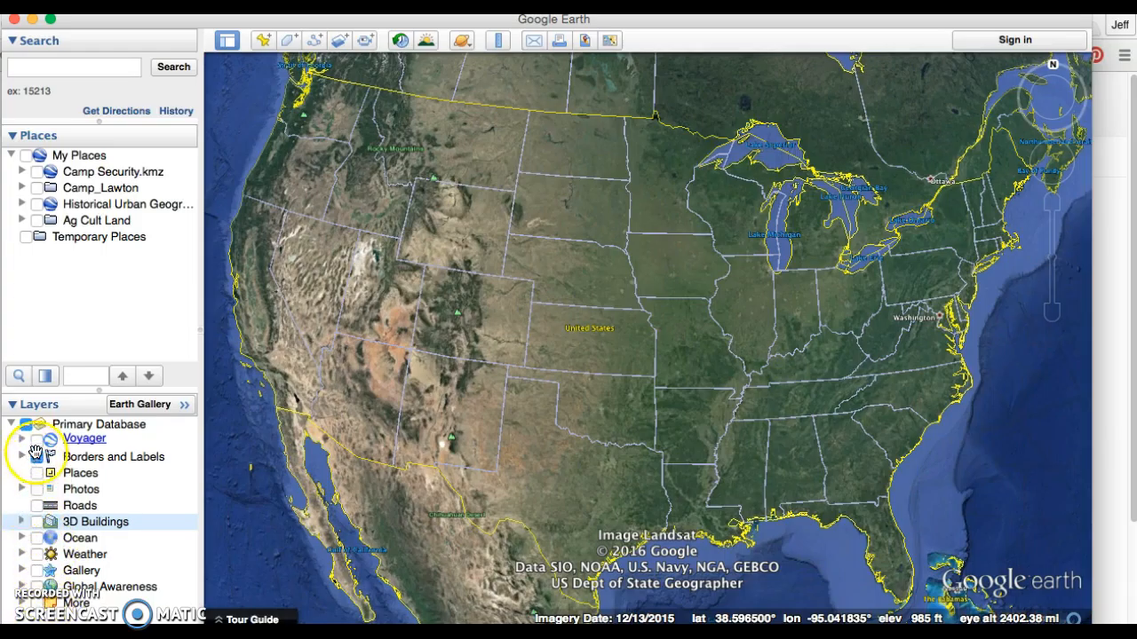
- Hide the Borders and Labels layer and show it again
{"action": "left_click", "coordinate": [37, 458]}
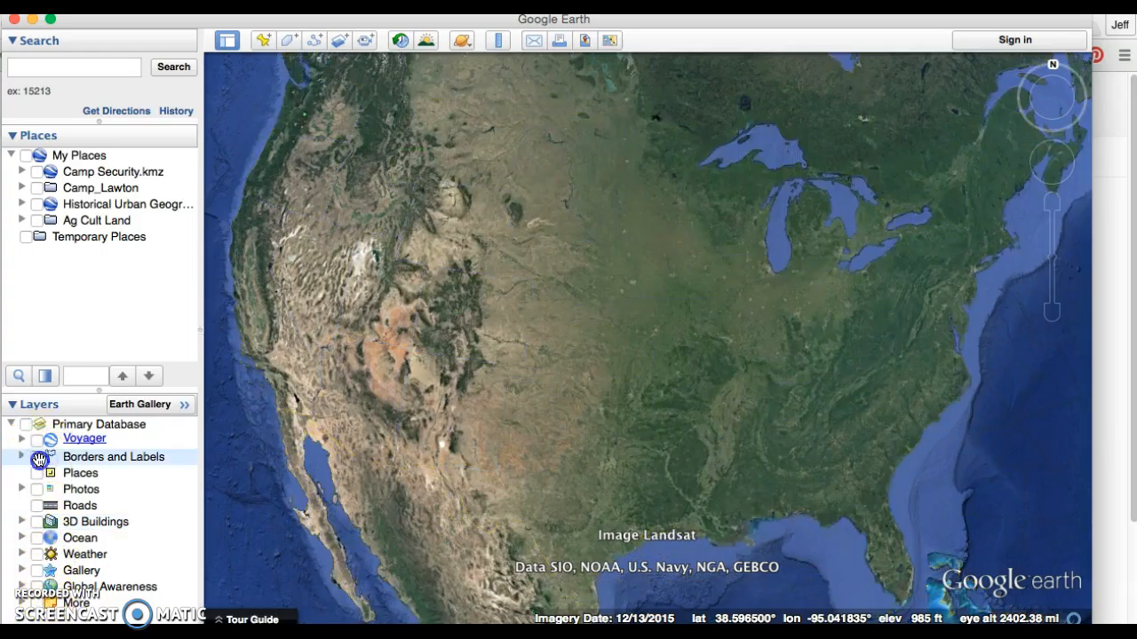
{"action": "left_click", "coordinate": [38, 458]}
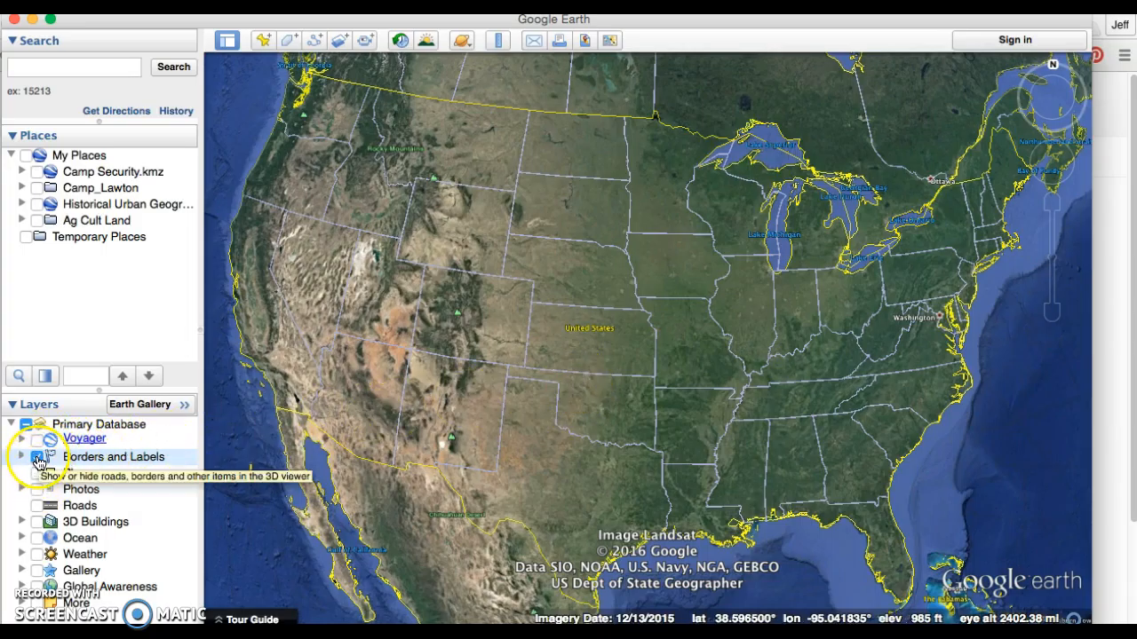
- Pan east across the United States and zoom out until North America is in view
{"action": "left_click_drag", "start_coordinate": [728, 436], "coordinate": [614, 435]}
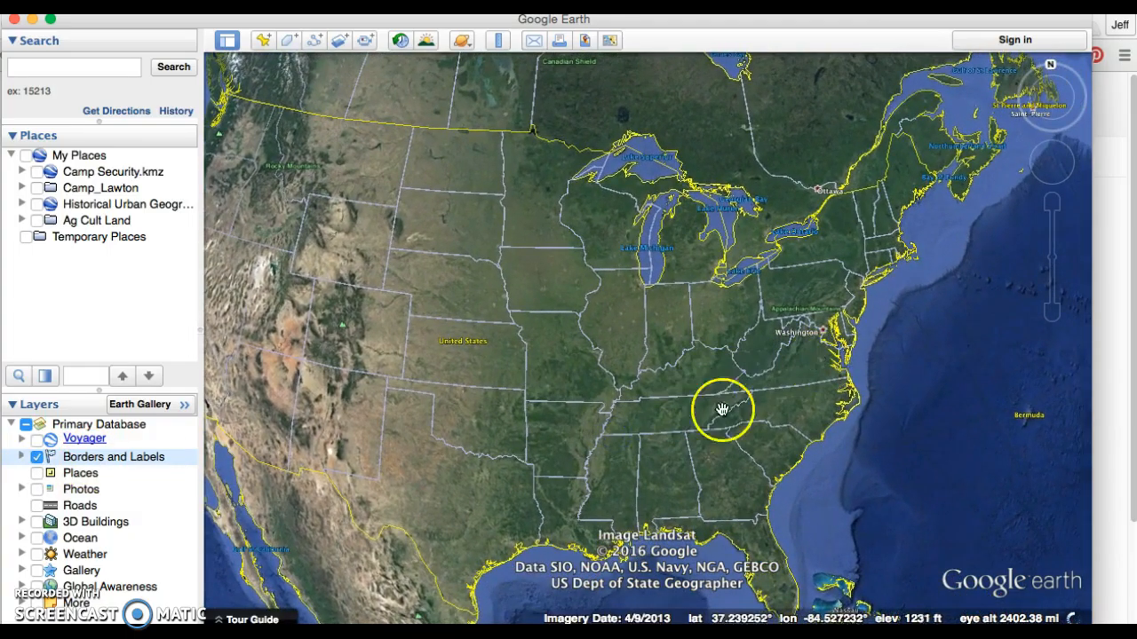
{"action": "left_click_drag", "start_coordinate": [579, 389], "coordinate": [635, 369]}
{"action": "scroll", "coordinate": [635, 368], "scroll_direction": "down", "scroll_amount": 5}
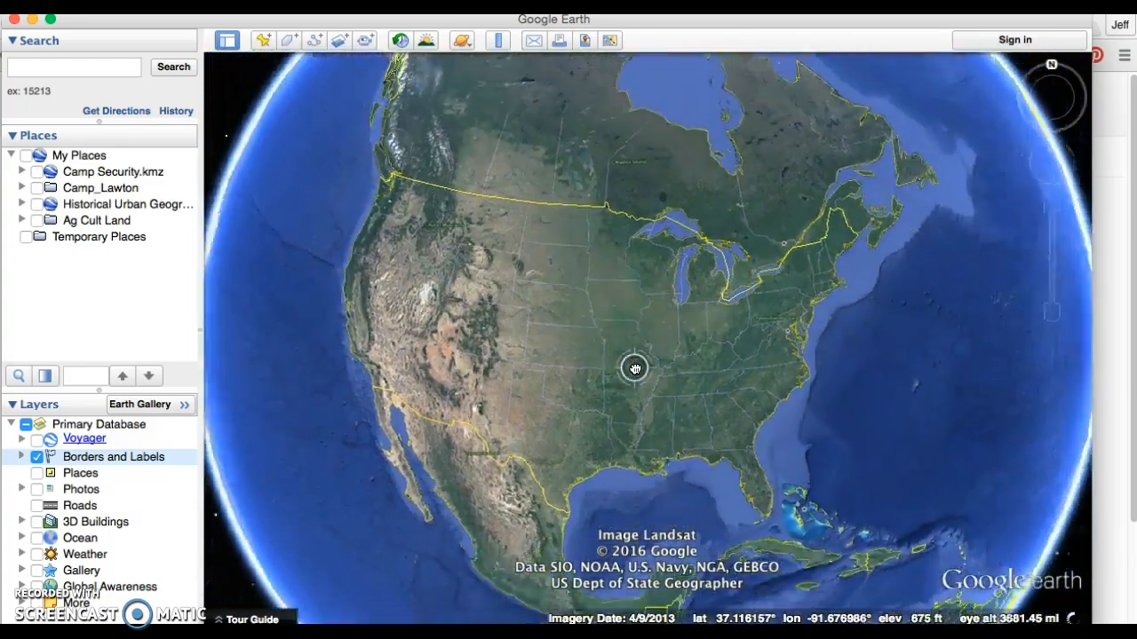
{"action": "scroll", "coordinate": [635, 368], "scroll_direction": "up", "scroll_amount": 3}
{"action": "scroll", "coordinate": [636, 367], "scroll_direction": "up", "scroll_amount": 4}
{"action": "scroll", "coordinate": [636, 368], "scroll_direction": "down", "scroll_amount": 4}
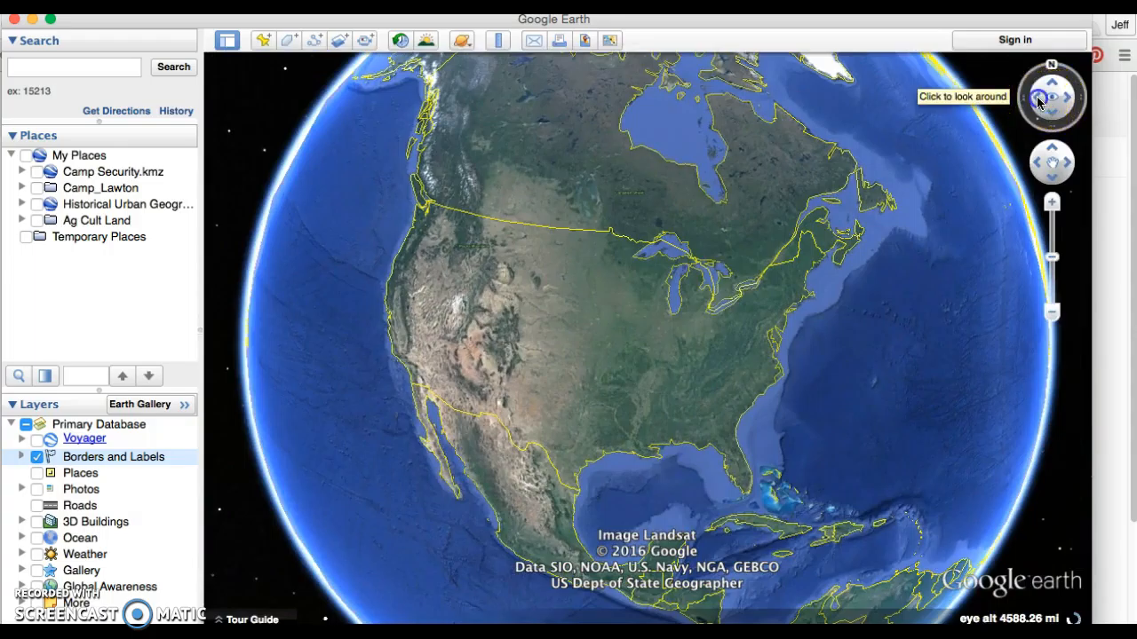
- Look around the globe in all four directions and reset the view to north up
{"action": "left_click", "coordinate": [1038, 102]}
{"action": "left_click", "coordinate": [1069, 105]}
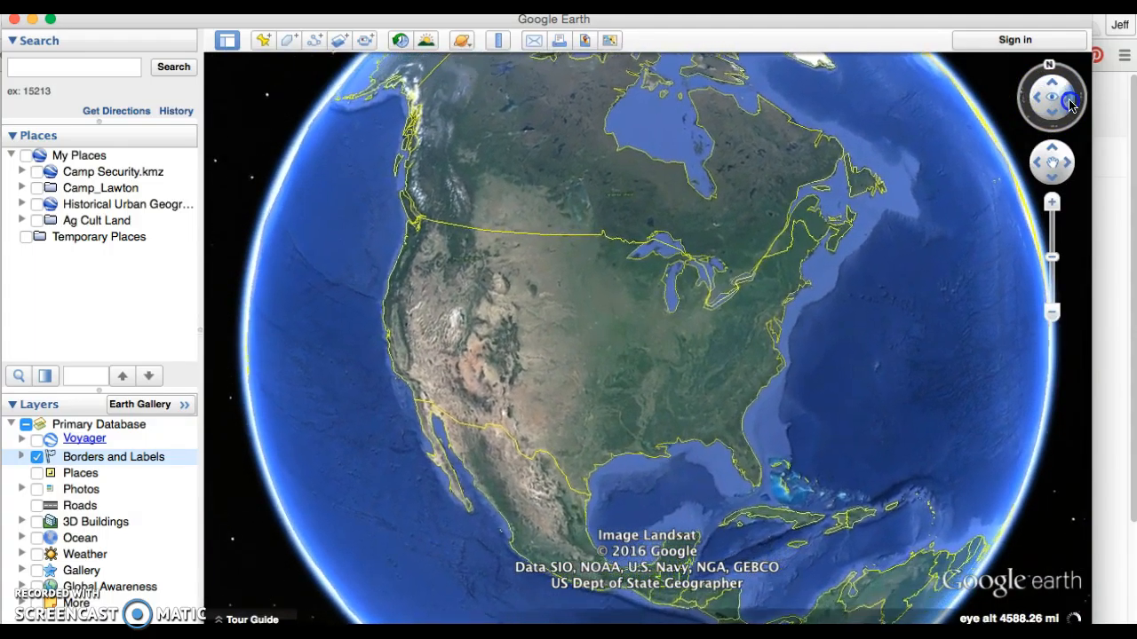
{"action": "left_click", "coordinate": [1056, 83]}
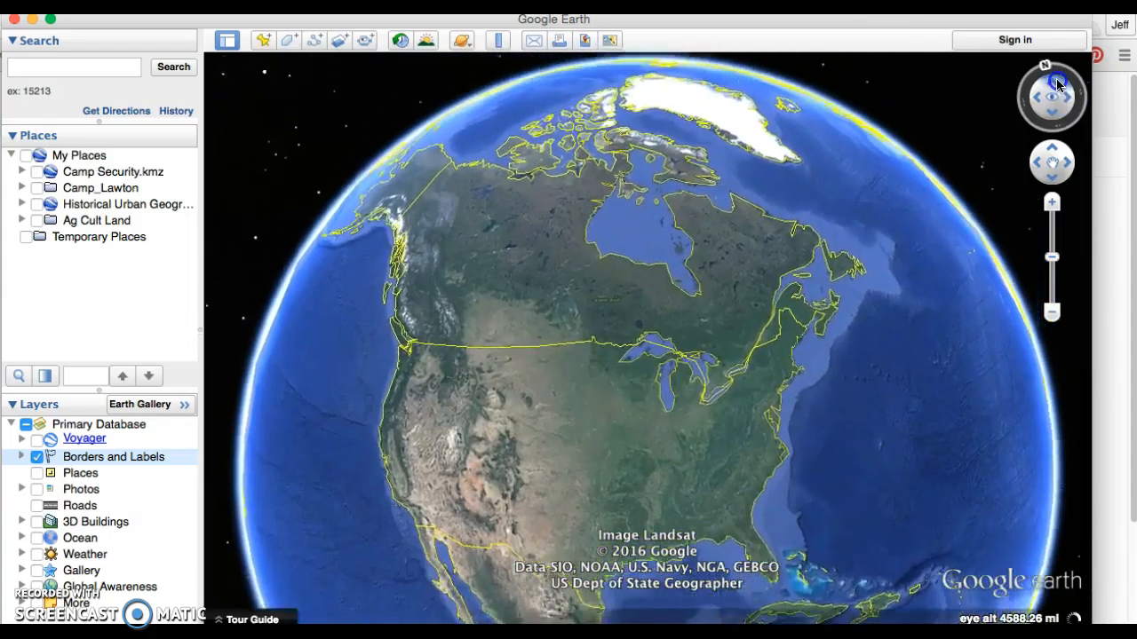
{"action": "left_click", "coordinate": [1057, 105]}
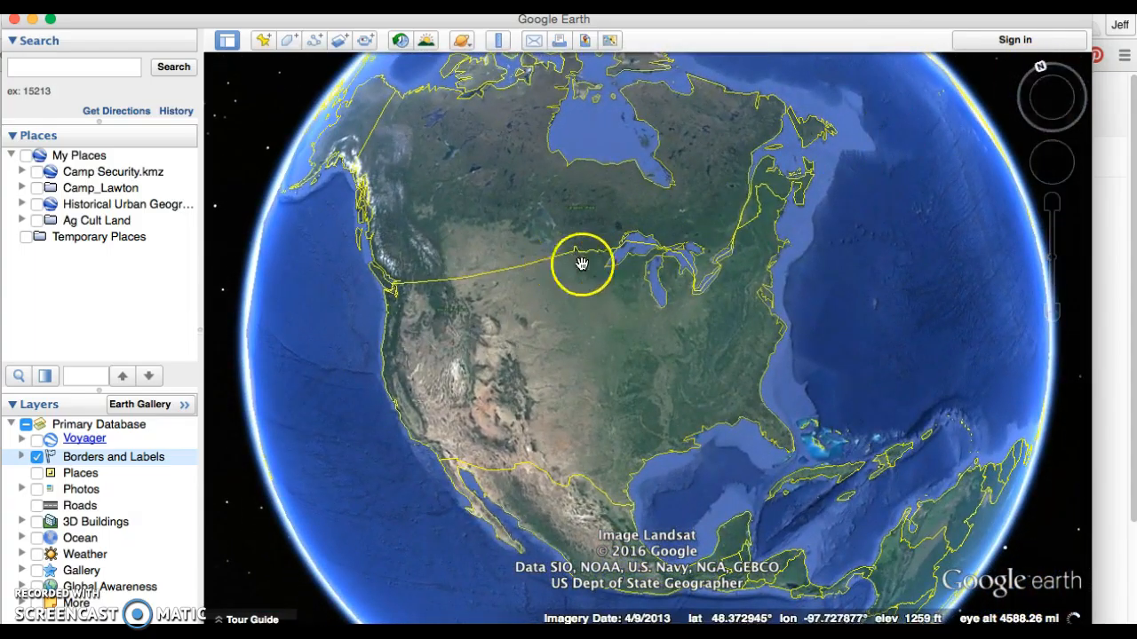
{"action": "left_click", "coordinate": [1043, 71]}
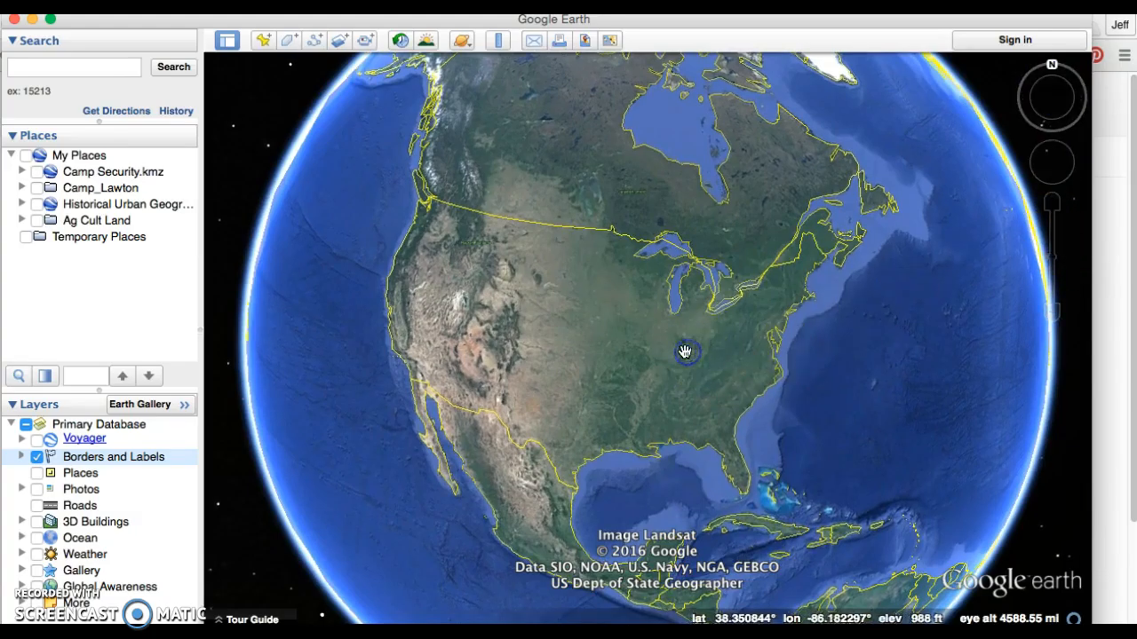
- Zoom in until the state borders show and centre the view on the United States
{"action": "scroll", "coordinate": [685, 351], "scroll_direction": "up", "scroll_amount": 5}
{"action": "scroll", "coordinate": [685, 351], "scroll_direction": "down", "scroll_amount": 4}
{"action": "scroll", "coordinate": [685, 352], "scroll_direction": "up", "scroll_amount": 3}
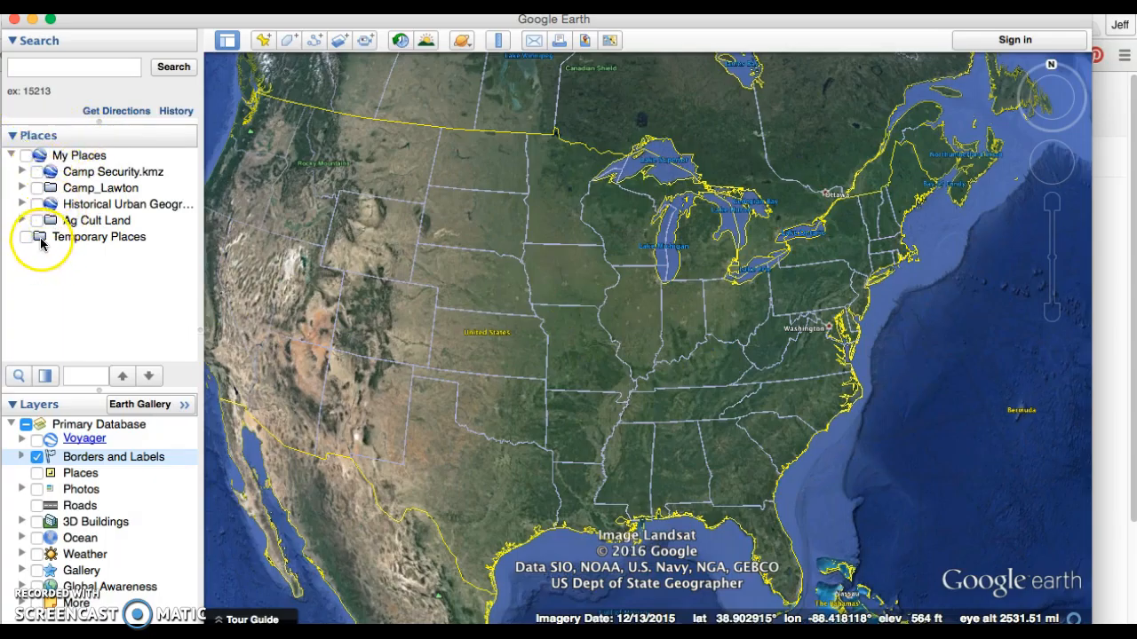
{"action": "left_click_drag", "start_coordinate": [709, 346], "coordinate": [735, 335]}
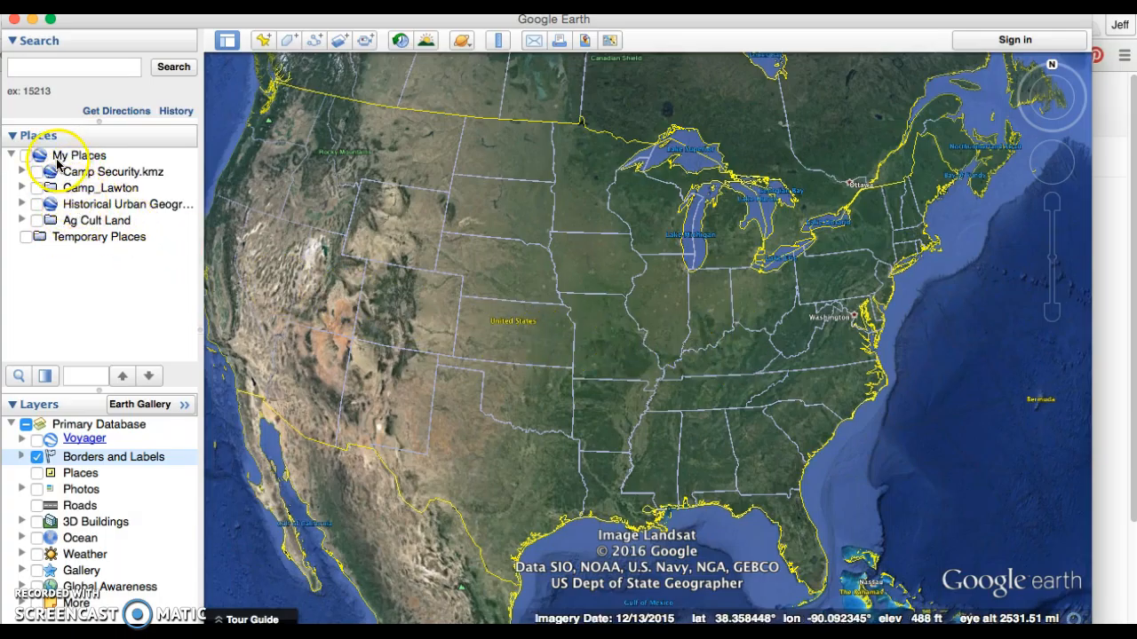
{"action": "left_click_drag", "start_coordinate": [578, 325], "coordinate": [592, 338]}
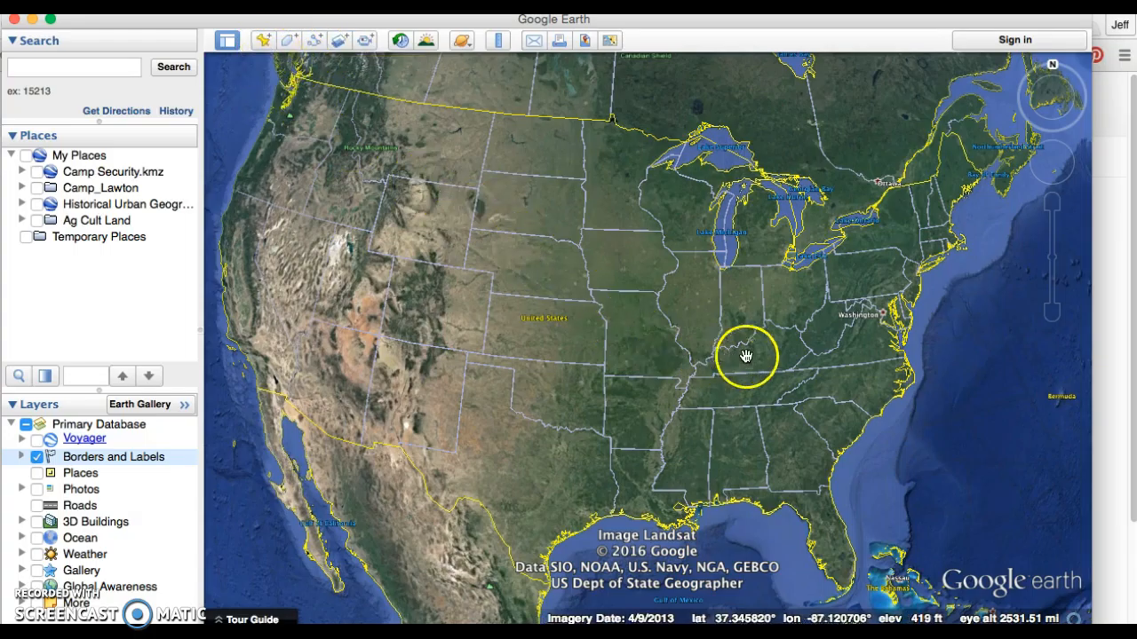
- Fly in to Hershey, Pennsylvania, and centre the view on the school grounds south of the town
{"action": "double_click", "coordinate": [868, 279]}
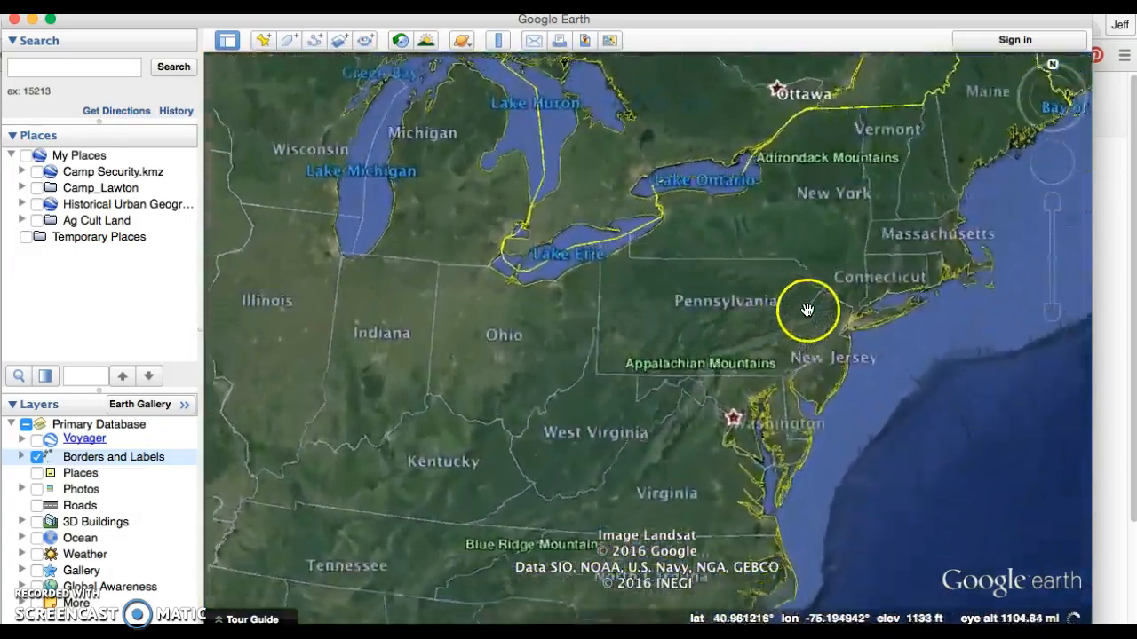
{"action": "scroll", "coordinate": [684, 376], "scroll_direction": "up", "scroll_amount": 5}
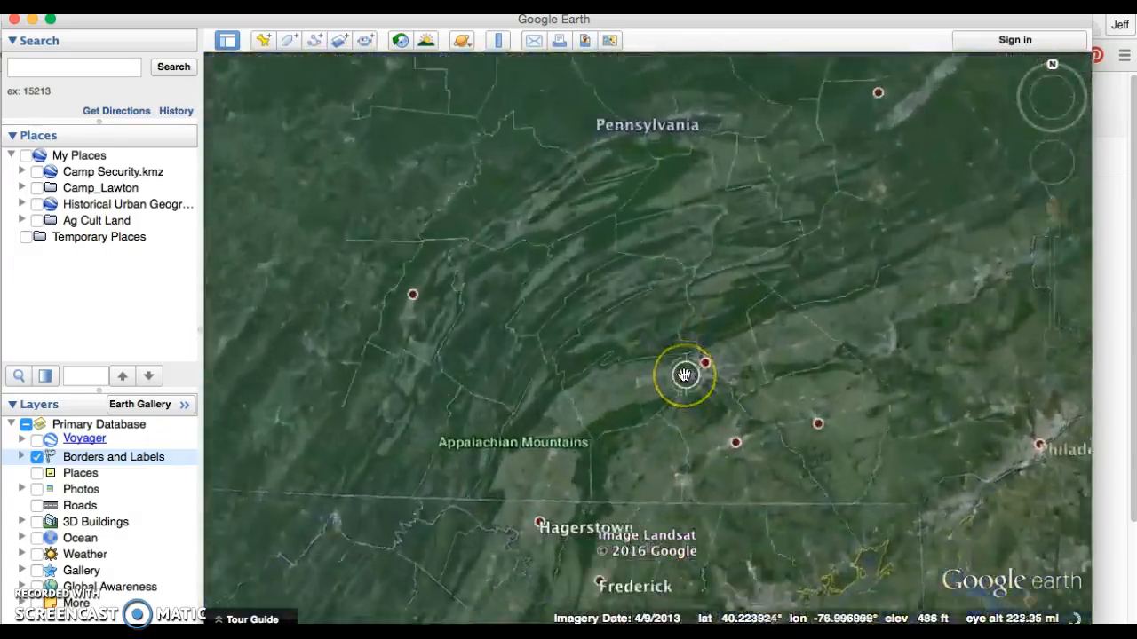
{"action": "scroll", "coordinate": [685, 375], "scroll_direction": "up", "scroll_amount": 5}
{"action": "left_click_drag", "start_coordinate": [879, 326], "coordinate": [672, 343]}
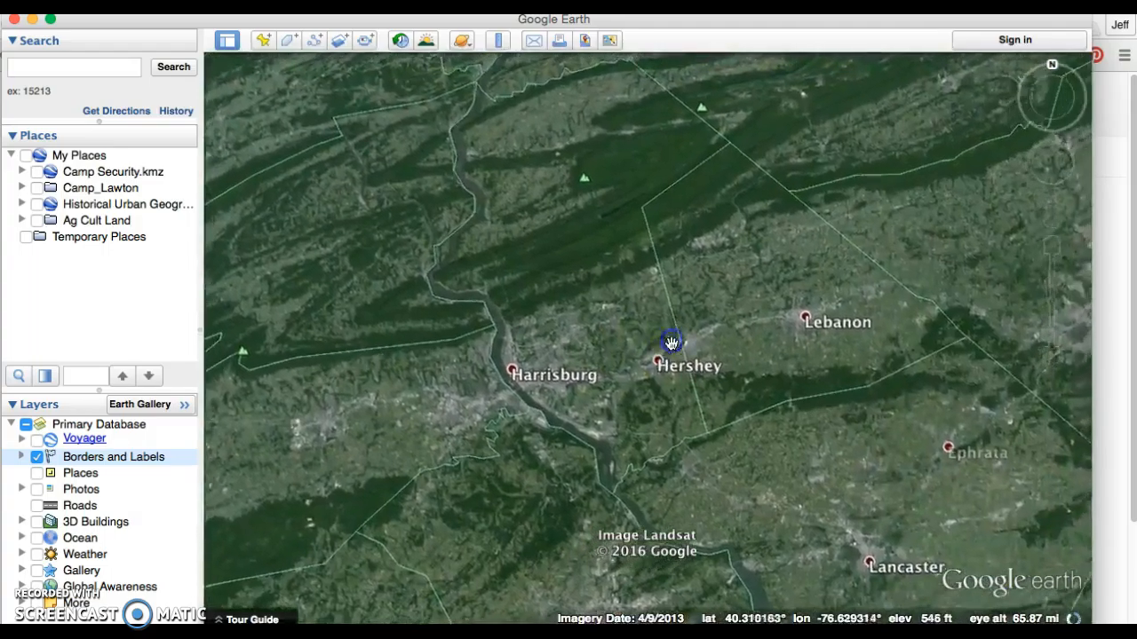
{"action": "scroll", "coordinate": [619, 335], "scroll_direction": "up", "scroll_amount": 8}
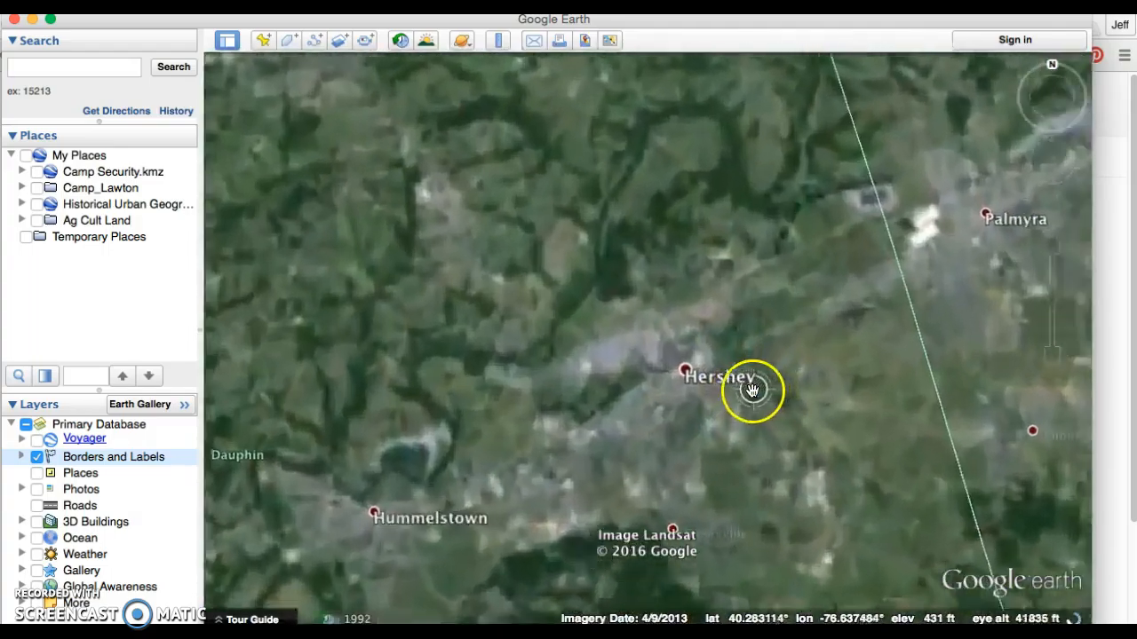
{"action": "scroll", "coordinate": [751, 390], "scroll_direction": "up", "scroll_amount": 6}
{"action": "left_click_drag", "start_coordinate": [686, 474], "coordinate": [686, 228]}
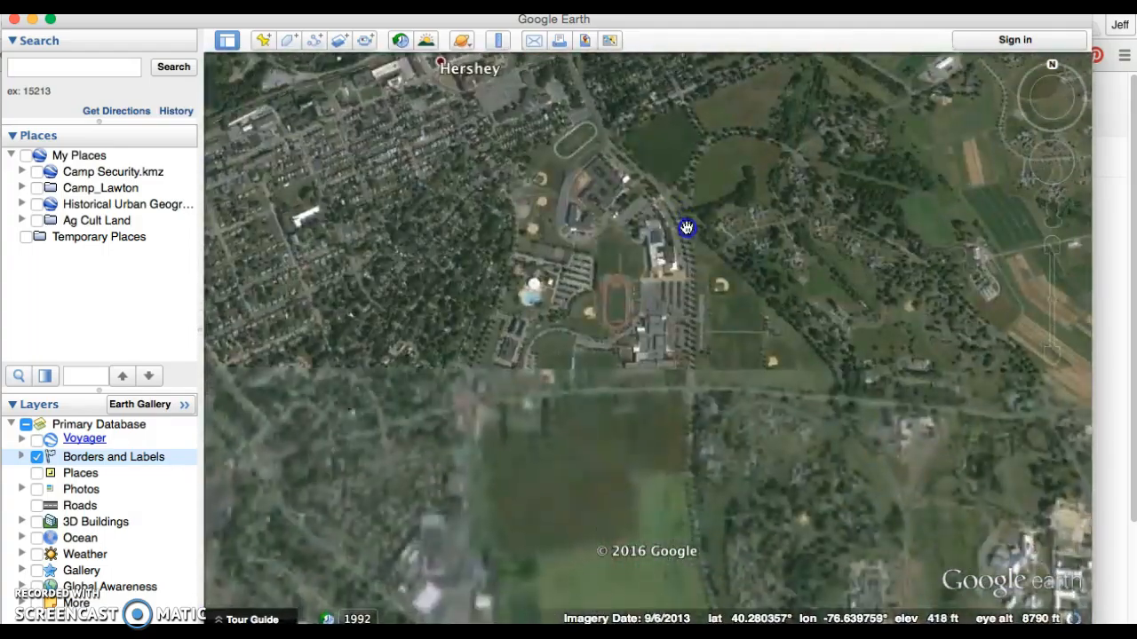
- Zoom in on the school building southeast of the football field and place a new placemark on its southeast wing
{"action": "scroll", "coordinate": [630, 297], "scroll_direction": "up", "scroll_amount": 5}
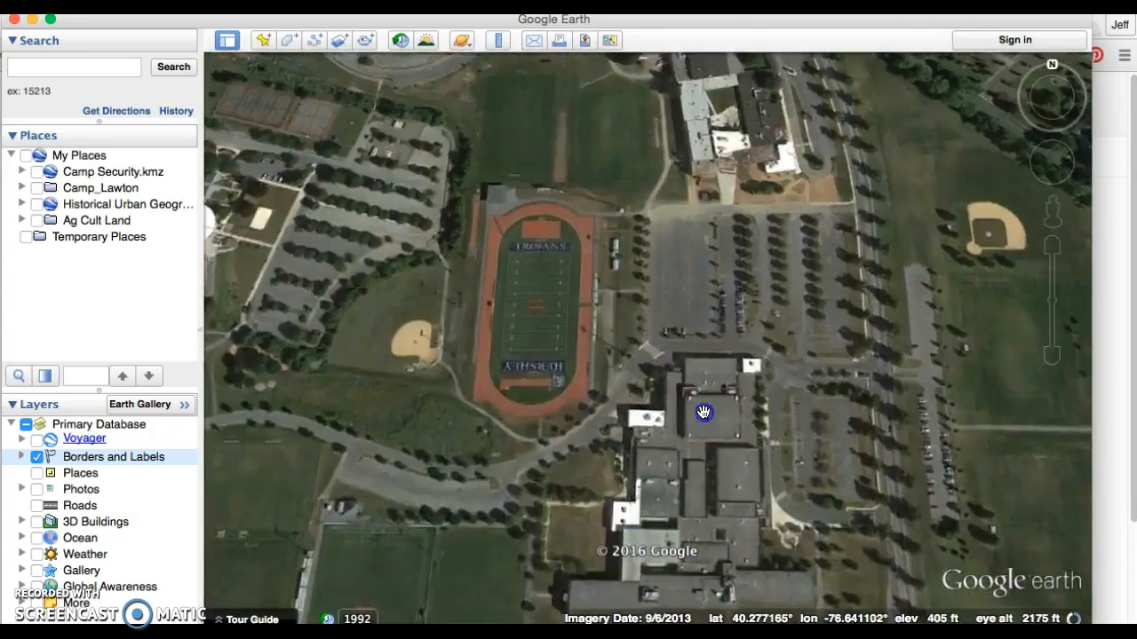
{"action": "left_click_drag", "start_coordinate": [703, 412], "coordinate": [685, 203]}
{"action": "scroll", "coordinate": [714, 279], "scroll_direction": "up", "scroll_amount": 3}
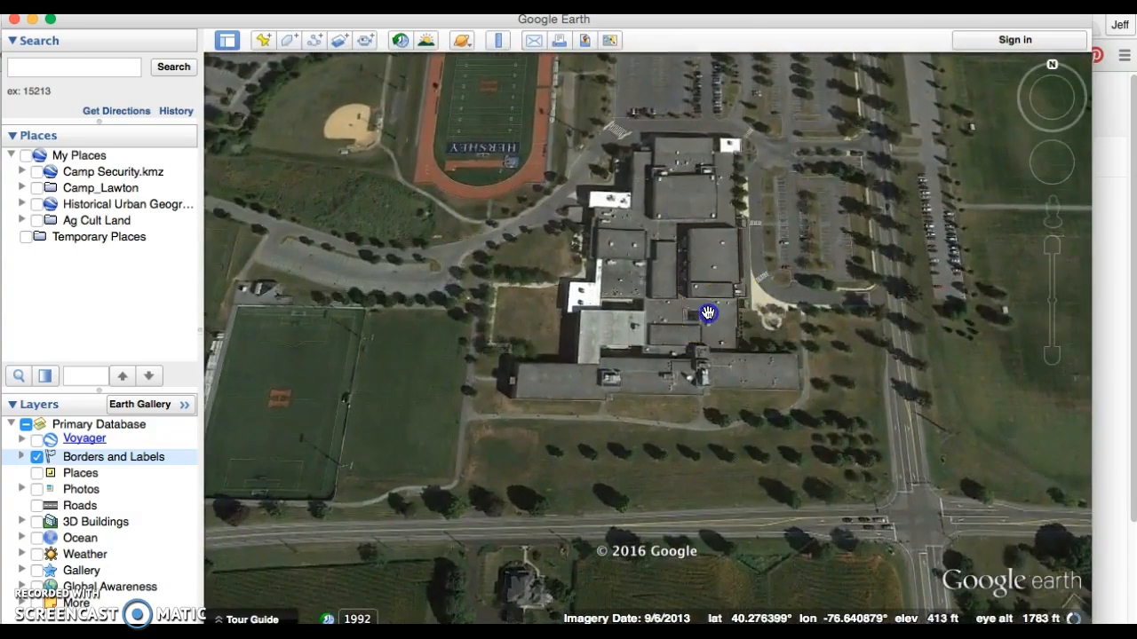
{"action": "scroll", "coordinate": [708, 312], "scroll_direction": "up", "scroll_amount": 2}
{"action": "left_click_drag", "start_coordinate": [707, 317], "coordinate": [708, 348]}
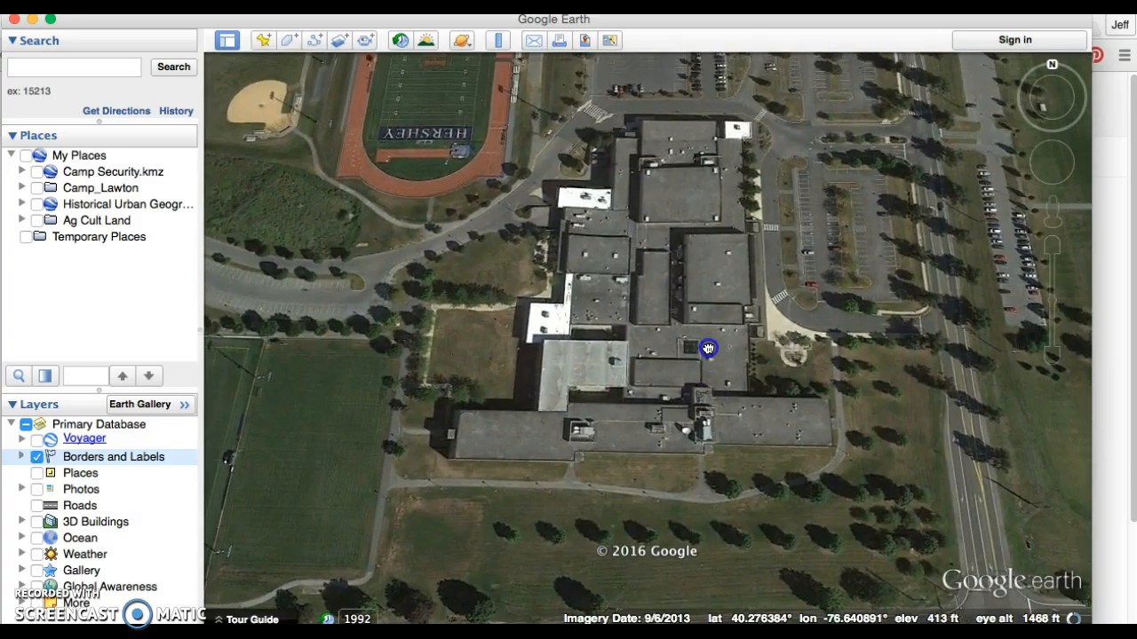
{"action": "left_click", "coordinate": [264, 42]}
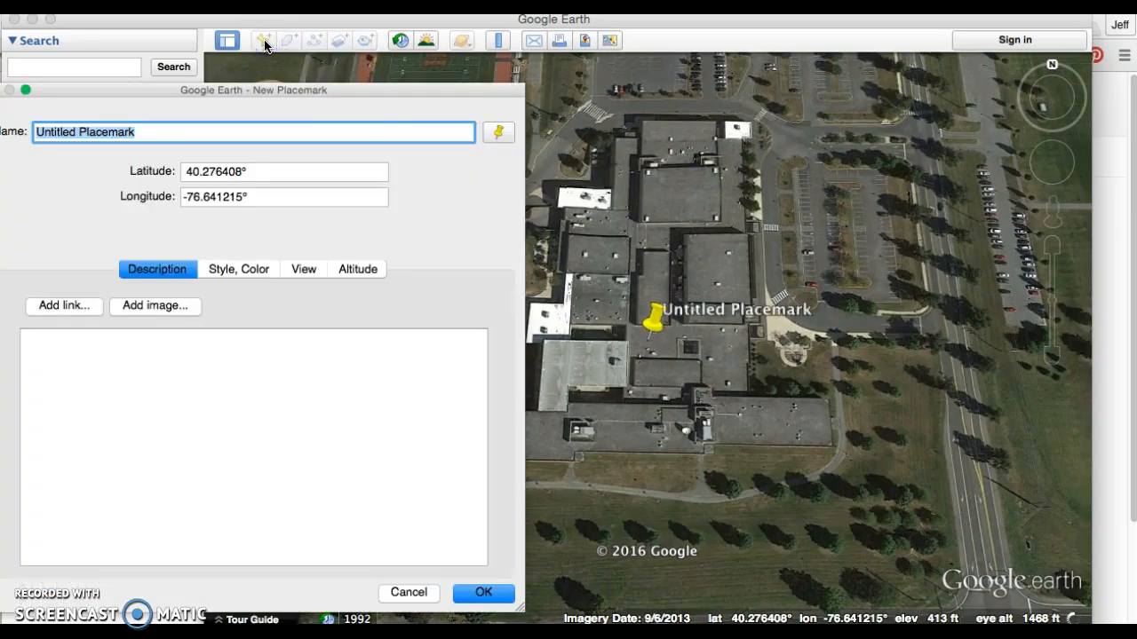
{"action": "left_click_drag", "start_coordinate": [671, 333], "coordinate": [756, 426]}
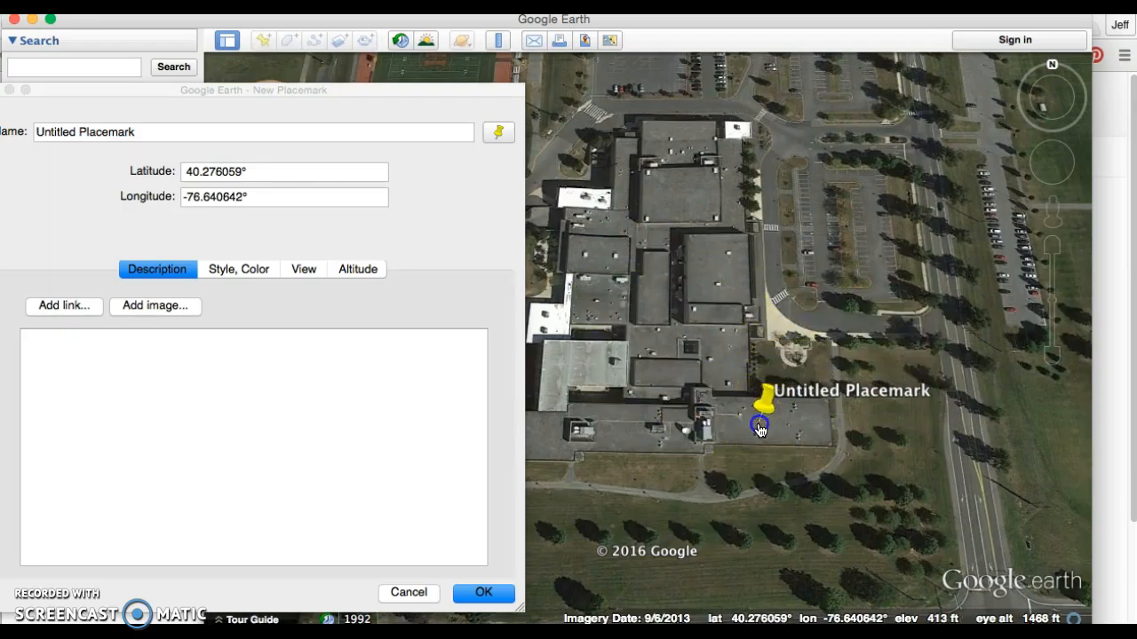
- Name the new placemark Me and save it to My Places
{"action": "left_click_drag", "start_coordinate": [387, 96], "coordinate": [466, 80]}
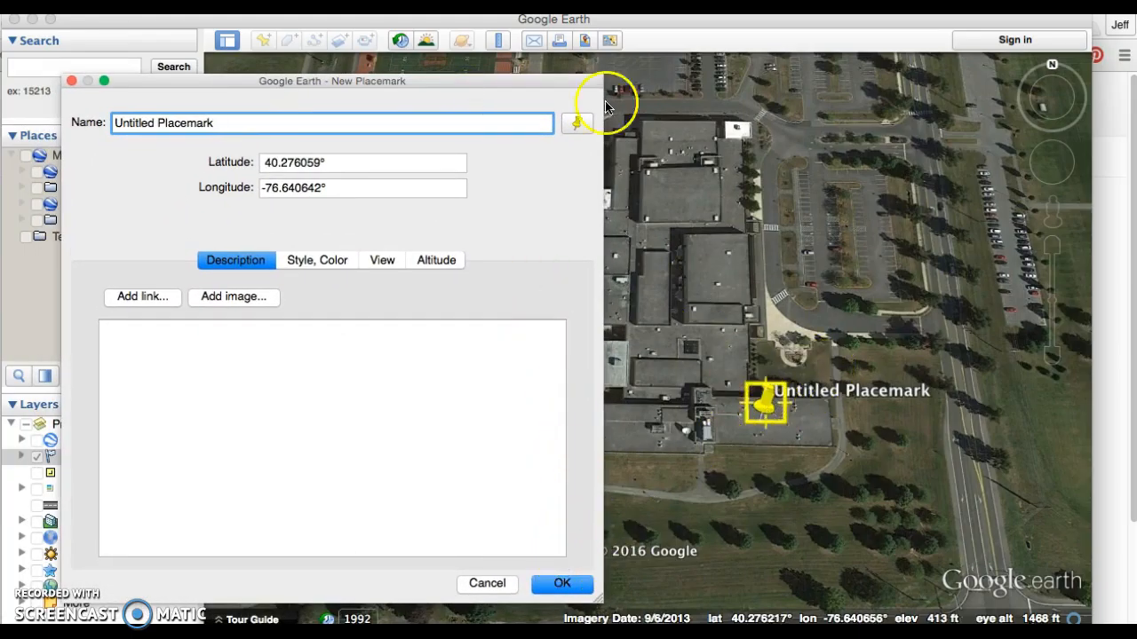
{"action": "left_click_drag", "start_coordinate": [495, 80], "coordinate": [453, 86]}
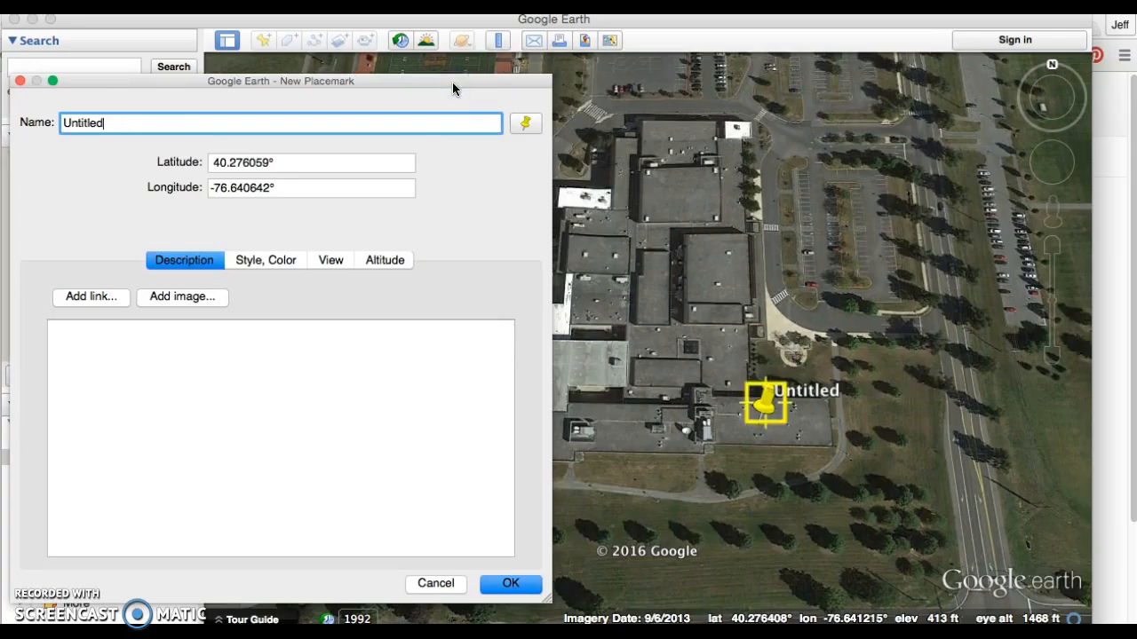
{"action": "type", "text": "e"}
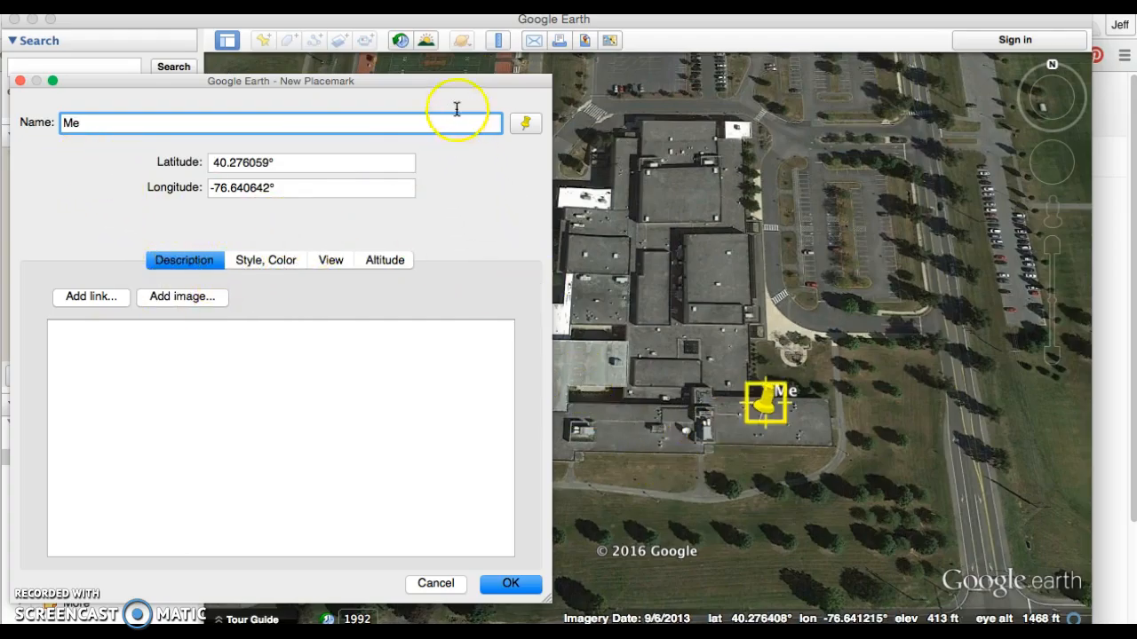
{"action": "left_click", "coordinate": [510, 586]}
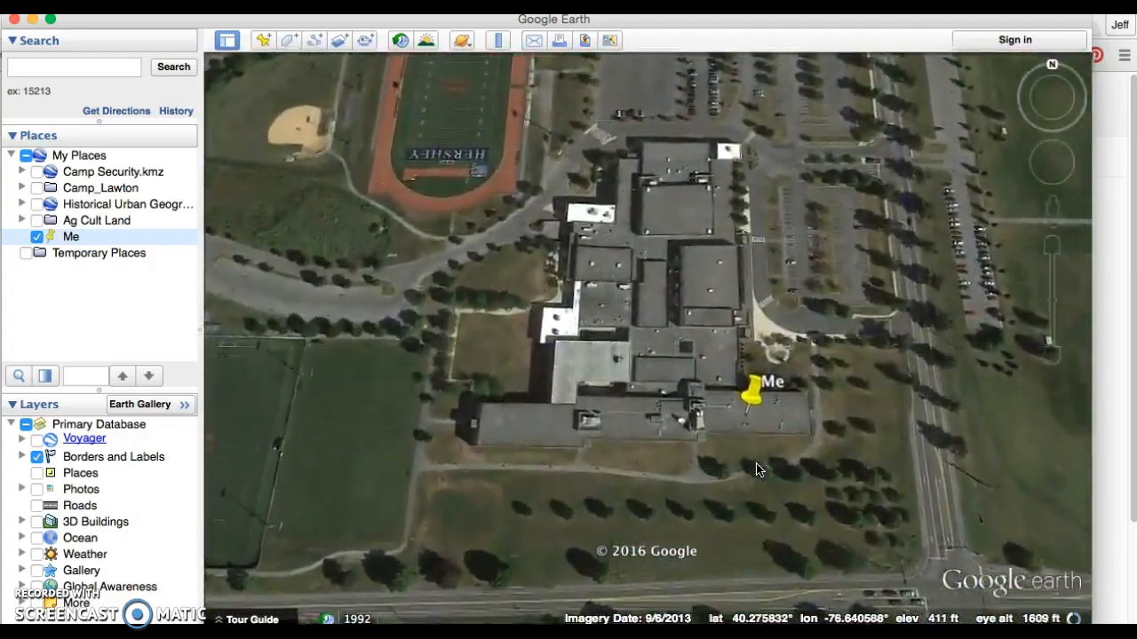
- Try saving the Me placemark as a Kmz file named Me in the Documents folder
{"action": "left_click", "coordinate": [773, 417]}
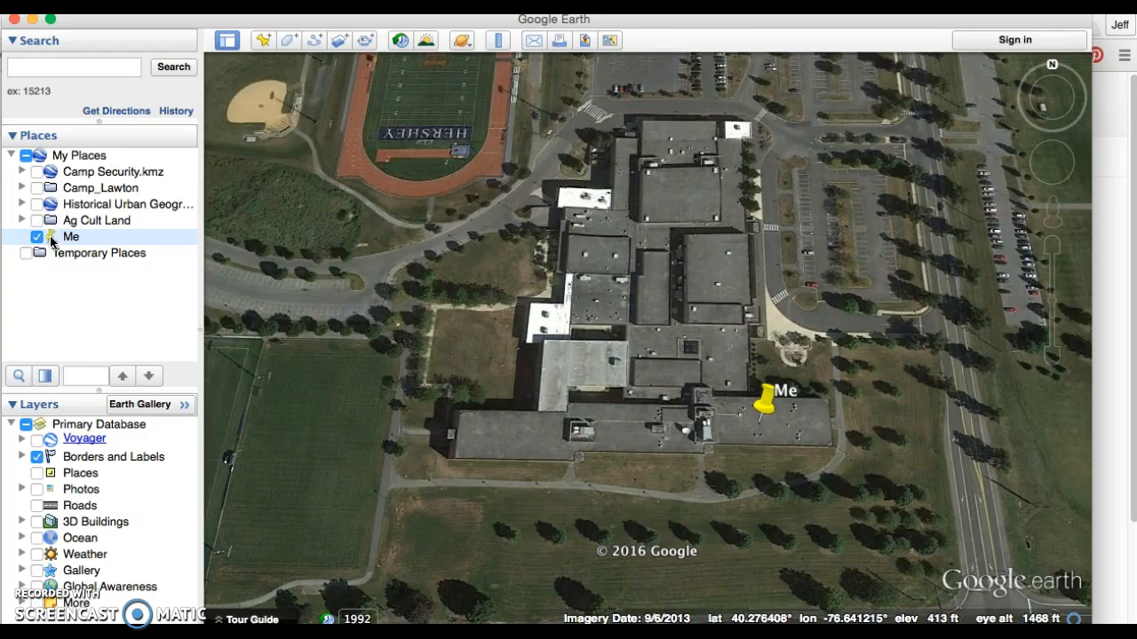
{"action": "scroll", "coordinate": [666, 424], "scroll_direction": "down", "scroll_amount": 3}
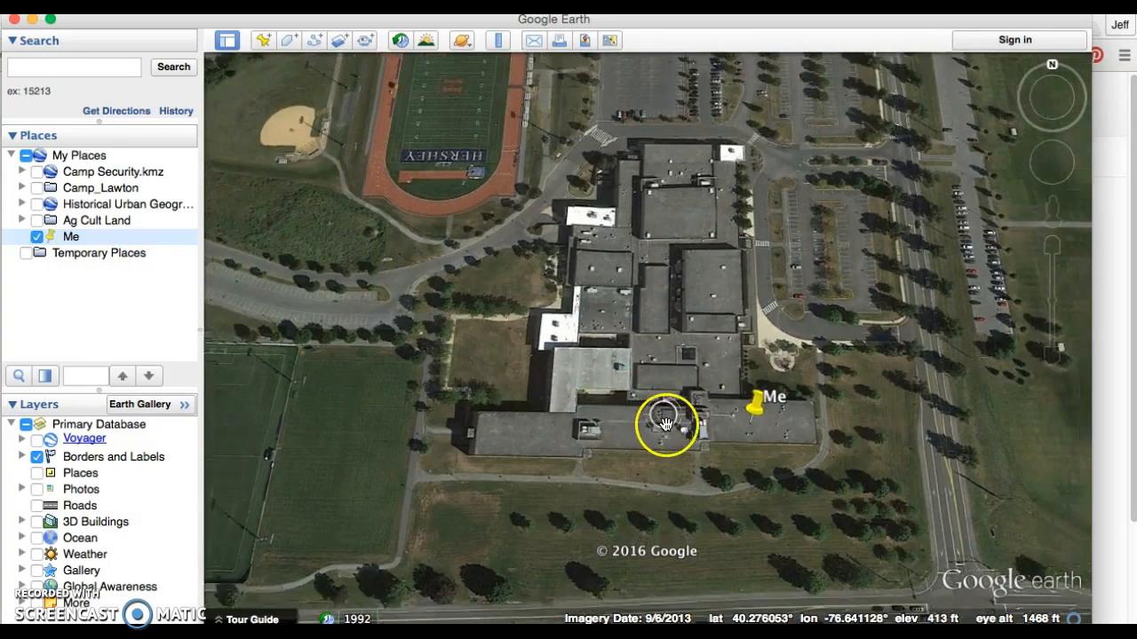
{"action": "scroll", "coordinate": [489, 364], "scroll_direction": "up", "scroll_amount": 2}
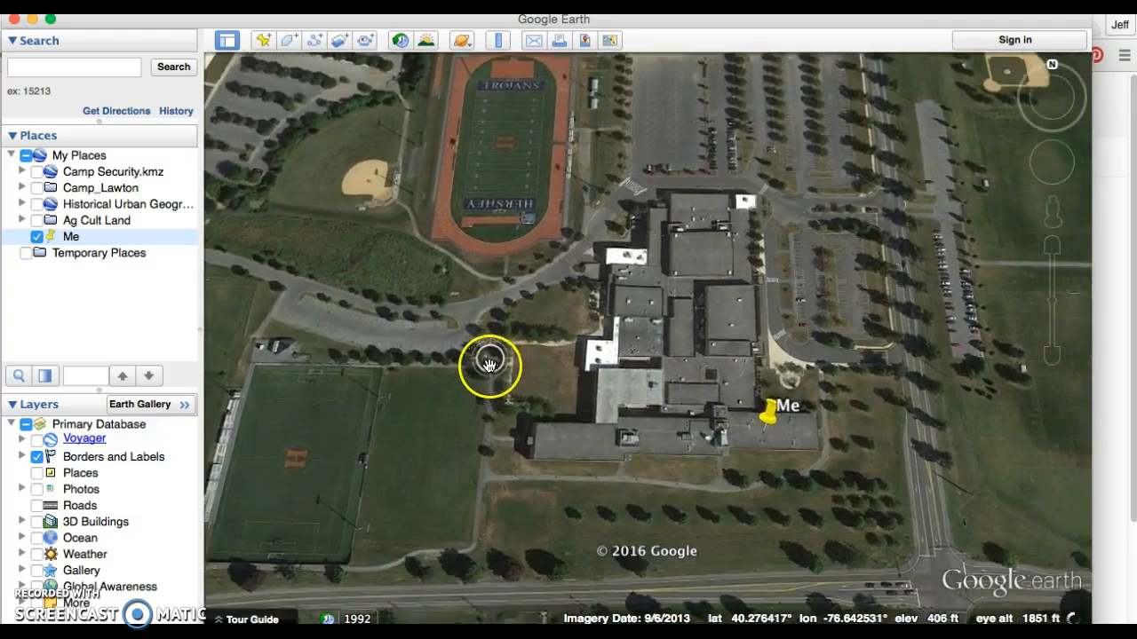
{"action": "right_click", "coordinate": [78, 242]}
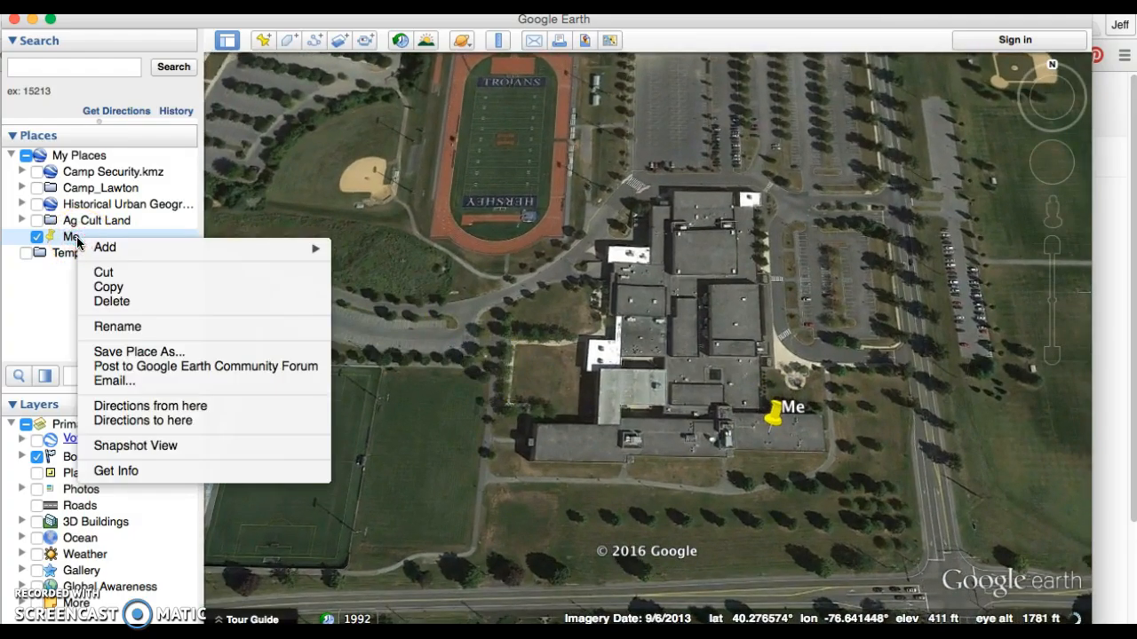
{"action": "left_click", "coordinate": [151, 353]}
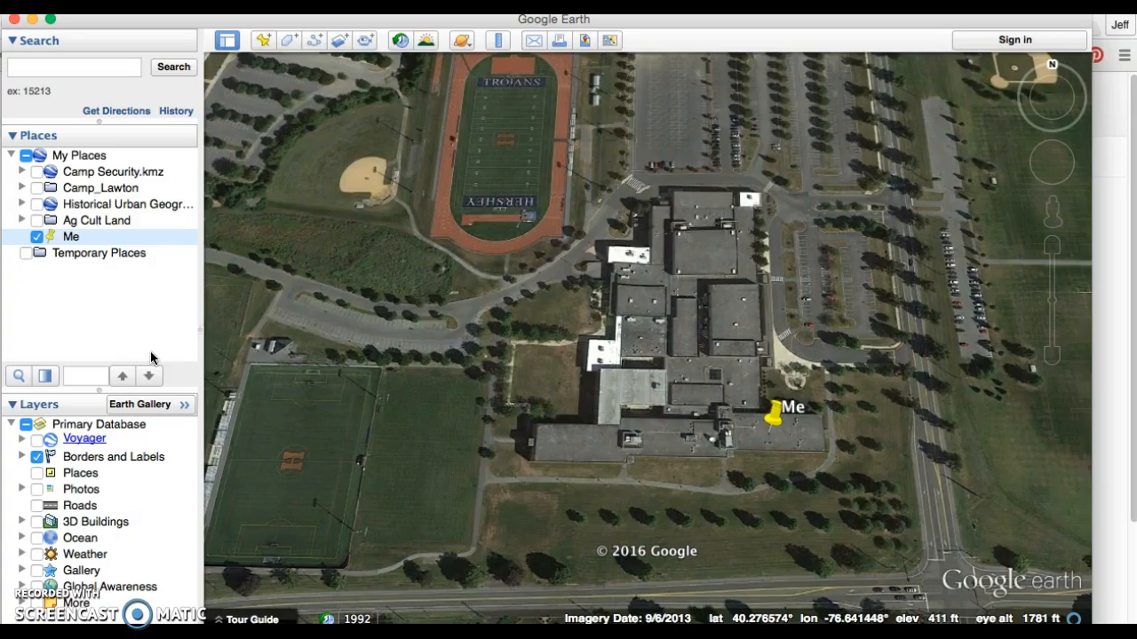
{"action": "type", "text": "Me"}
{"action": "left_click", "coordinate": [481, 196]}
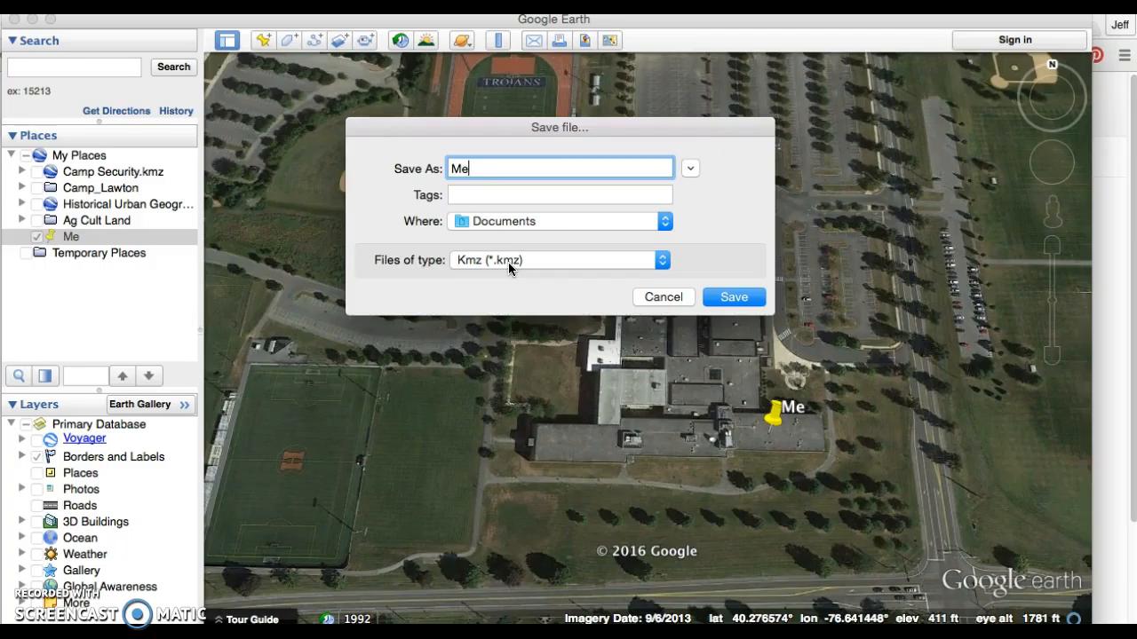
{"action": "left_click", "coordinate": [666, 297]}
- Browse the placemarks inside the Ag Cult Land folder, collapse it and hide everything in My Places
{"action": "left_click_drag", "start_coordinate": [773, 422], "coordinate": [582, 336]}
{"action": "scroll", "coordinate": [584, 341], "scroll_direction": "up", "scroll_amount": 2}
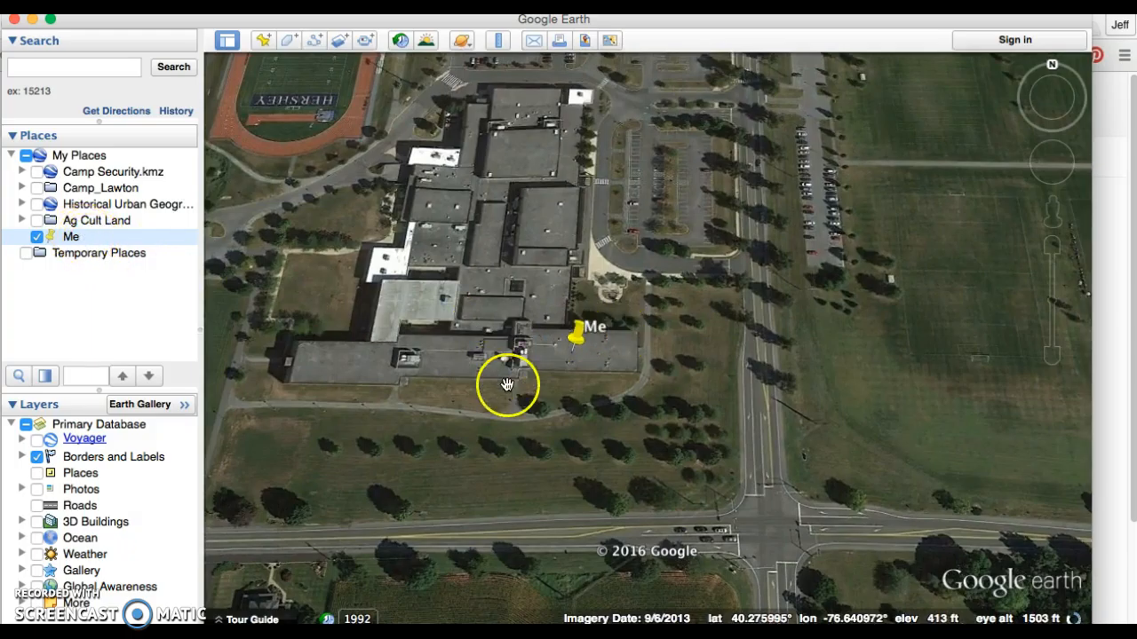
{"action": "left_click_drag", "start_coordinate": [560, 333], "coordinate": [604, 337]}
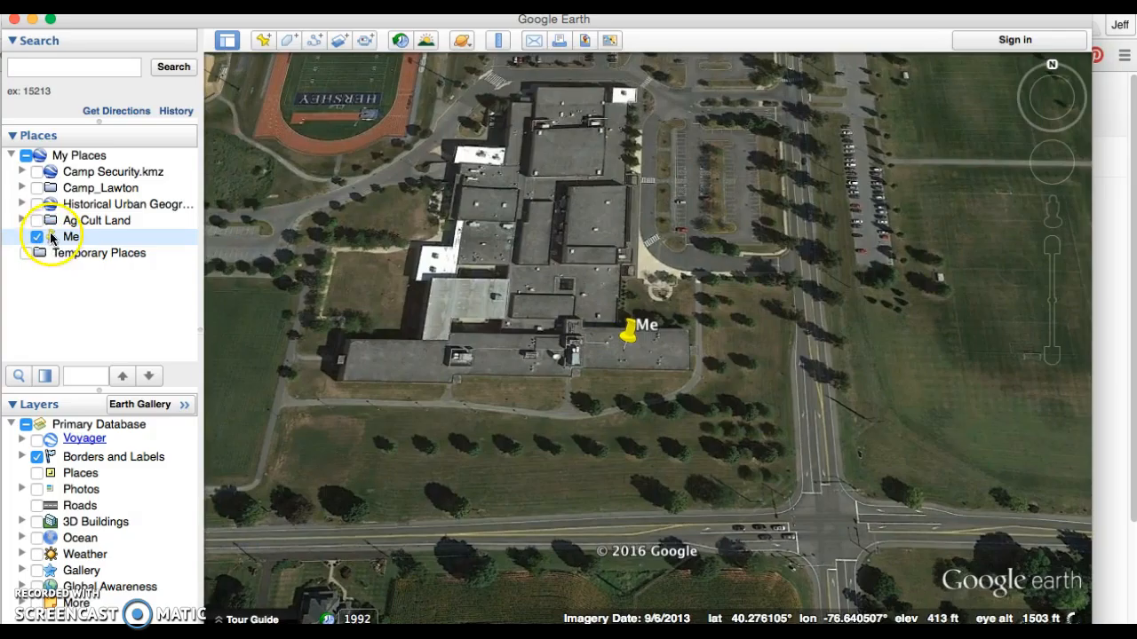
{"action": "left_click", "coordinate": [51, 220]}
{"action": "left_click", "coordinate": [51, 188]}
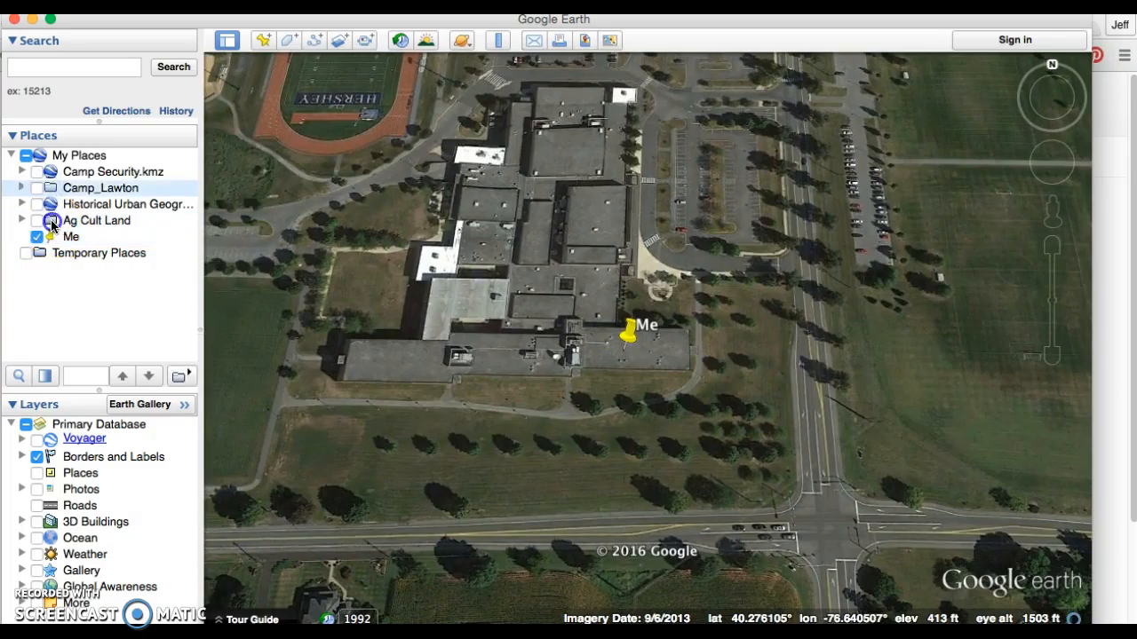
{"action": "left_click", "coordinate": [50, 220]}
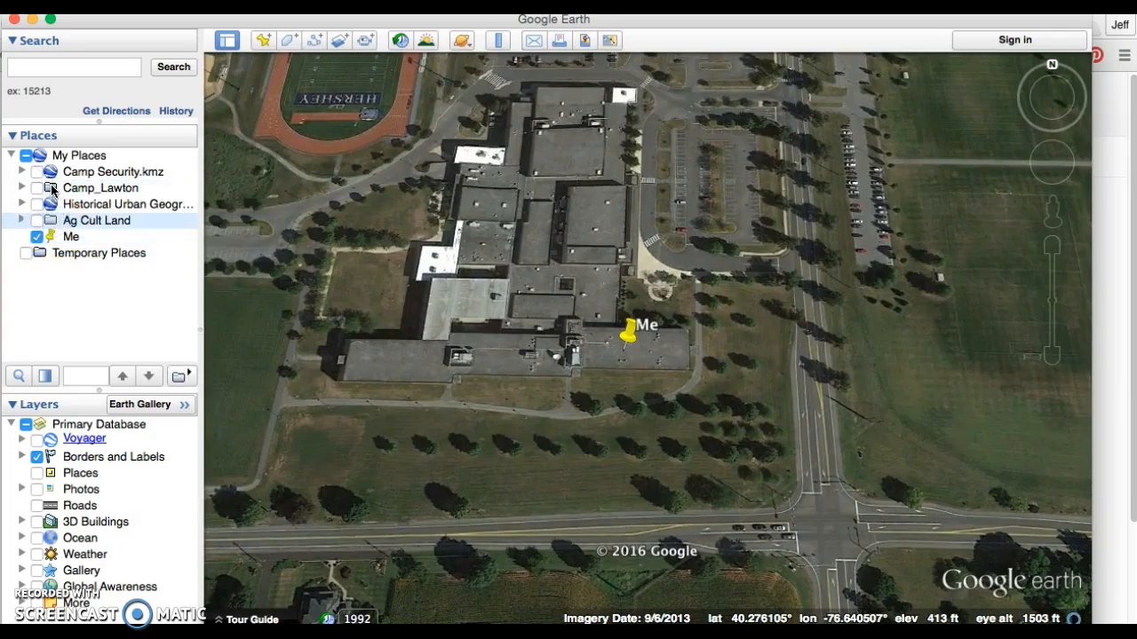
{"action": "left_click", "coordinate": [21, 222]}
{"action": "left_click_drag", "start_coordinate": [190, 254], "coordinate": [186, 294]}
{"action": "left_click", "coordinate": [53, 158]}
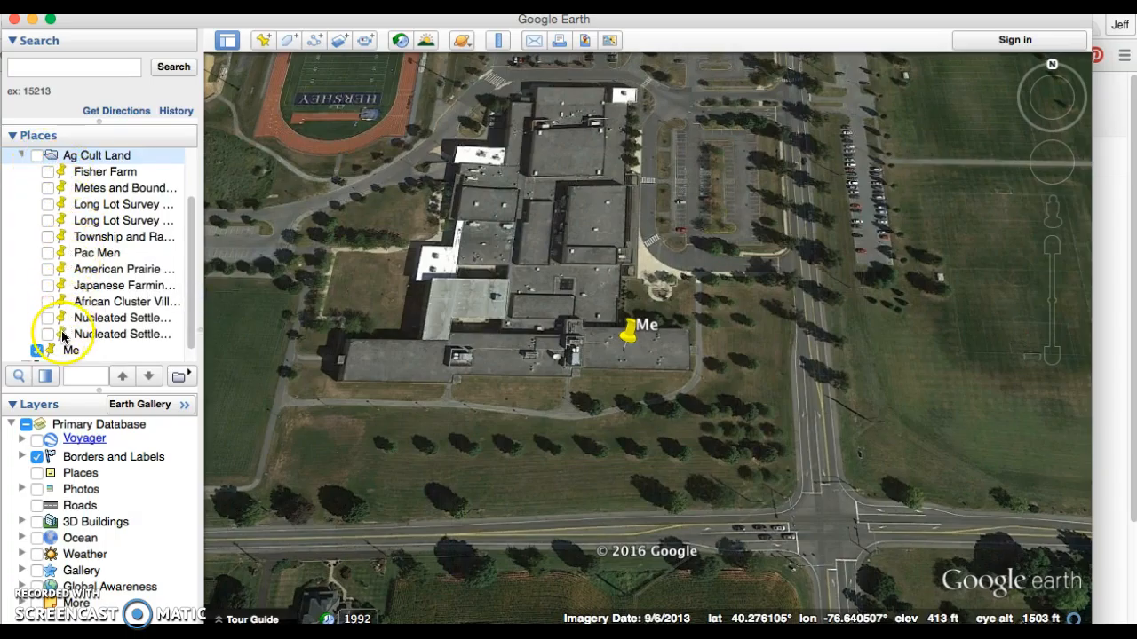
{"action": "left_click", "coordinate": [22, 157]}
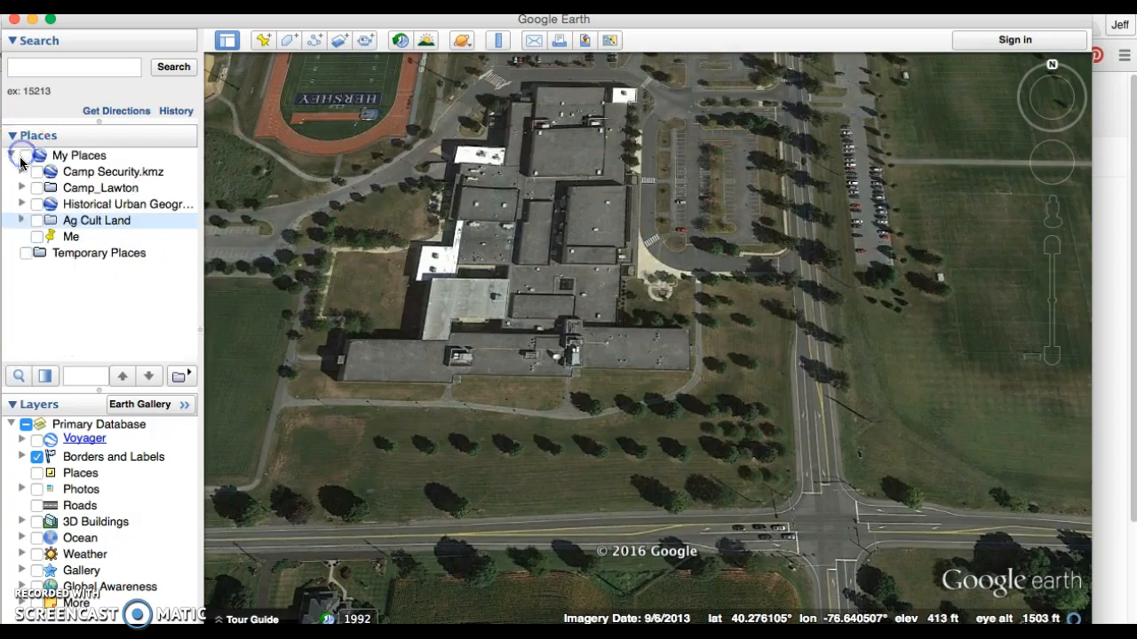
- Look at the save option offered for the Ag Cult Land folder
{"action": "left_click", "coordinate": [53, 222]}
{"action": "right_click", "coordinate": [53, 224]}
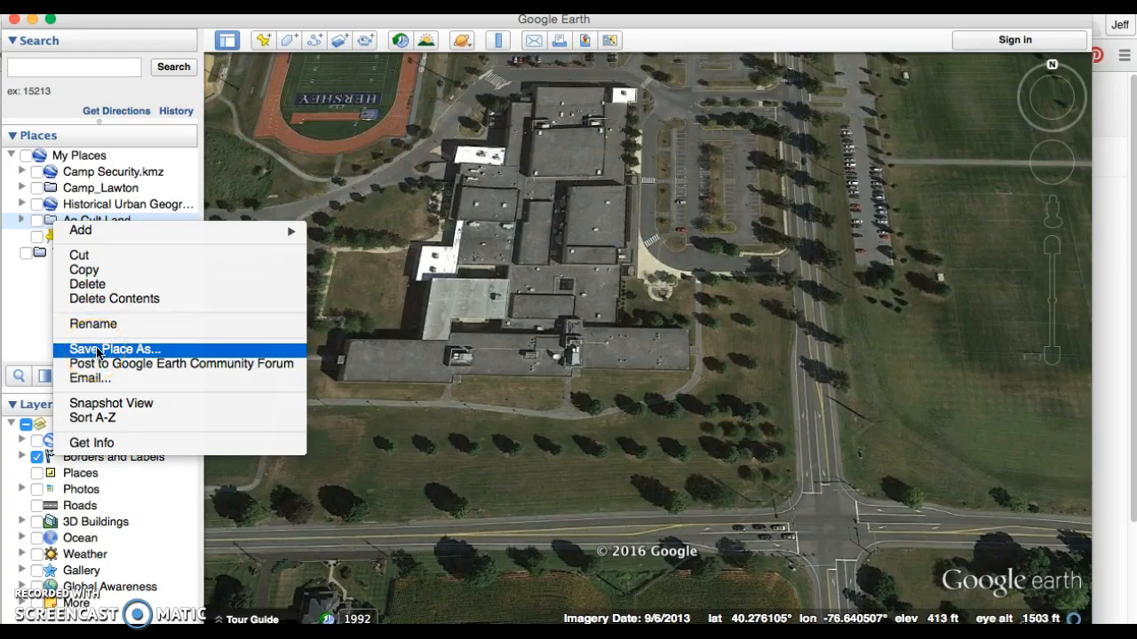
{"action": "left_click", "coordinate": [27, 221]}
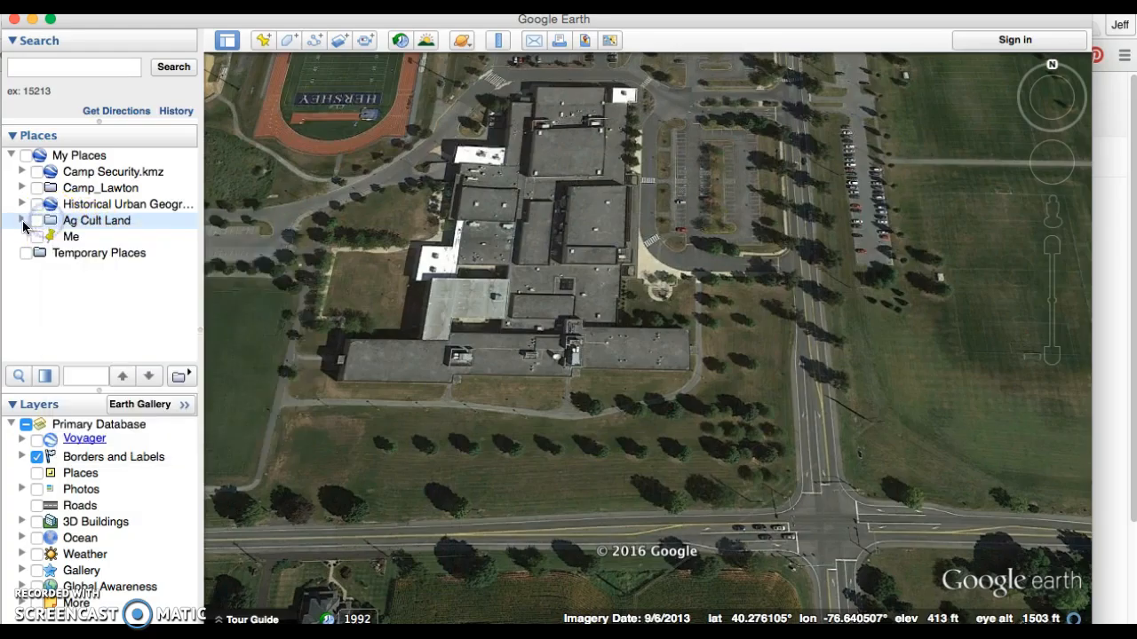
- Expand the Ag Cult Land folder and toggle the visibility of the whole folder on and off
{"action": "left_click", "coordinate": [21, 221]}
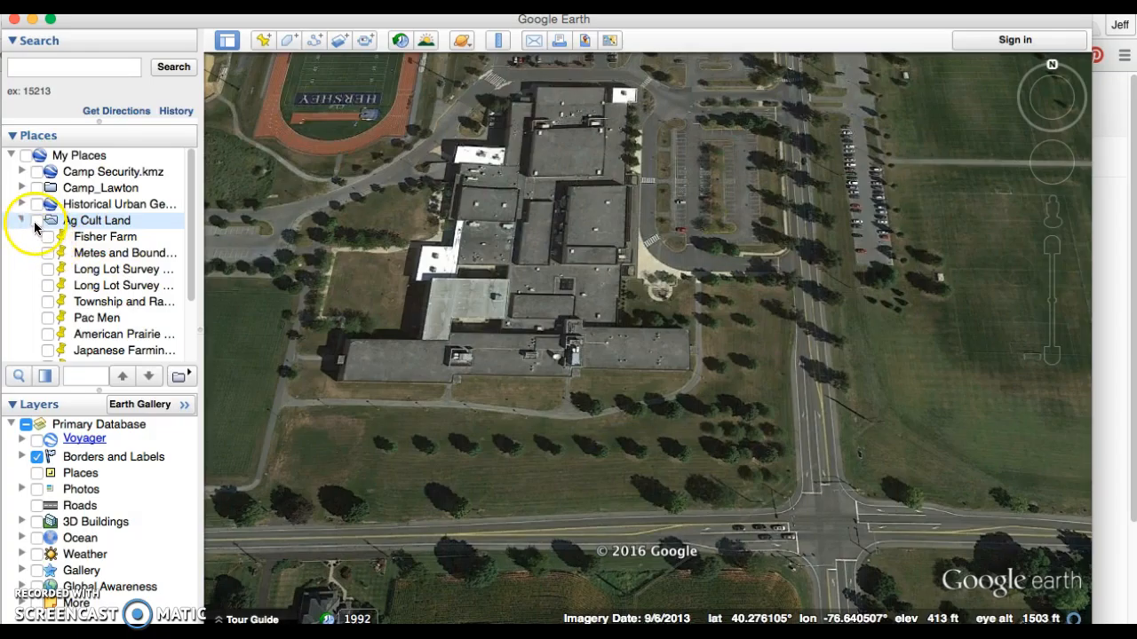
{"action": "left_click", "coordinate": [37, 220]}
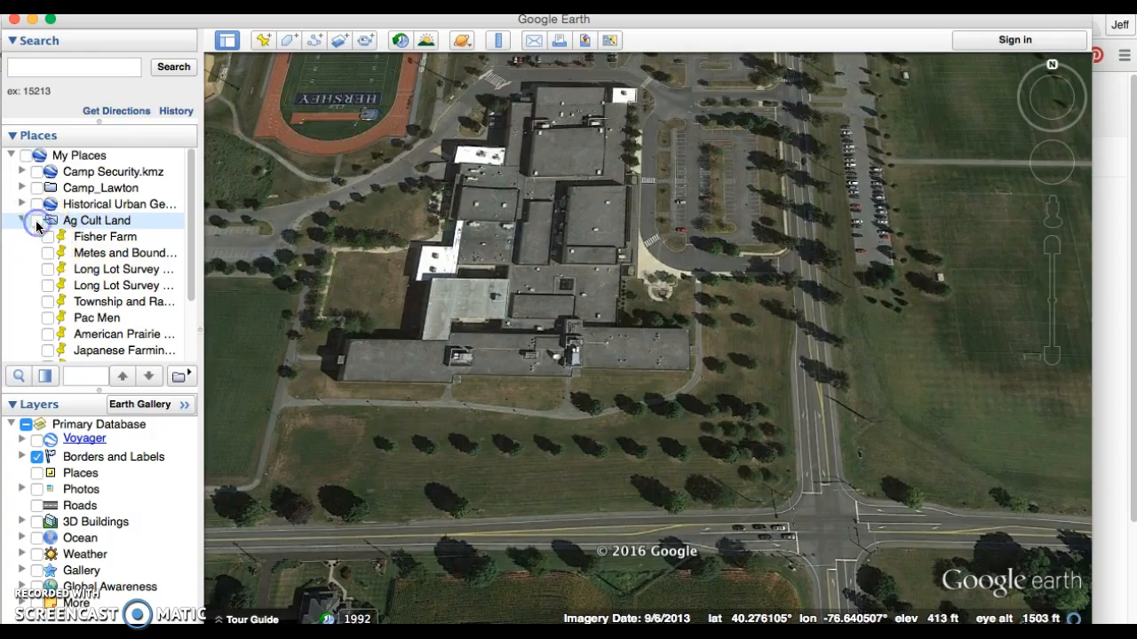
{"action": "left_click", "coordinate": [36, 221]}
{"action": "left_click", "coordinate": [36, 221]}
{"action": "left_click", "coordinate": [37, 222]}
- Toggle the Fisher Farm, Metes and Bounds and first Long Lot Survey placemarks individually
{"action": "left_click", "coordinate": [48, 236]}
{"action": "left_click", "coordinate": [46, 255]}
{"action": "left_click", "coordinate": [48, 272]}
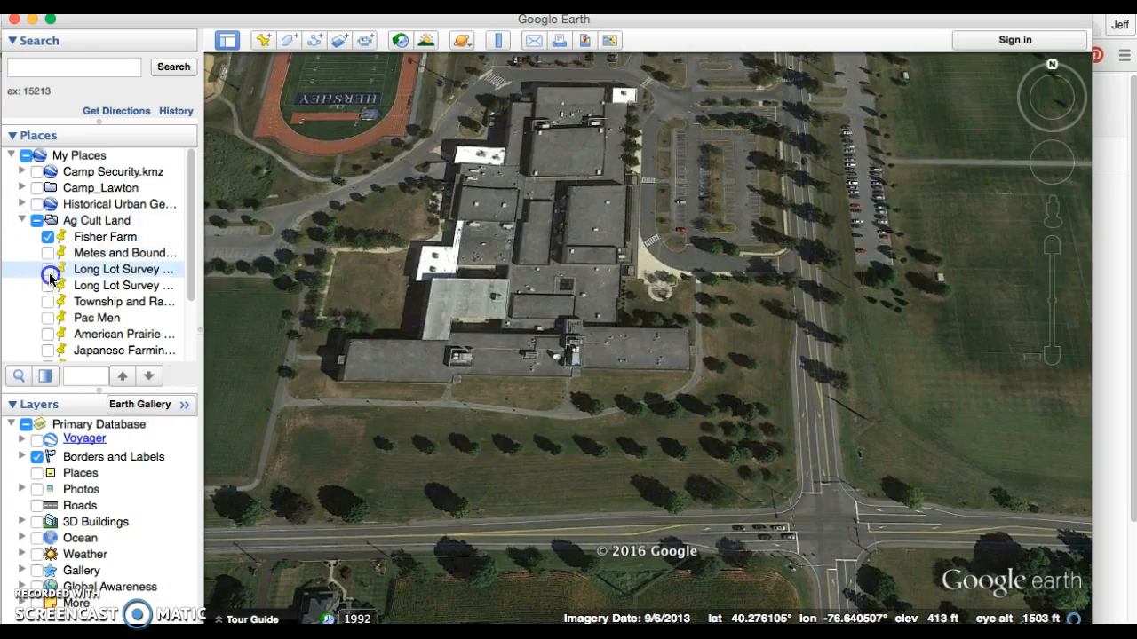
{"action": "left_click", "coordinate": [48, 254]}
{"action": "left_click", "coordinate": [47, 271]}
{"action": "left_click", "coordinate": [48, 255]}
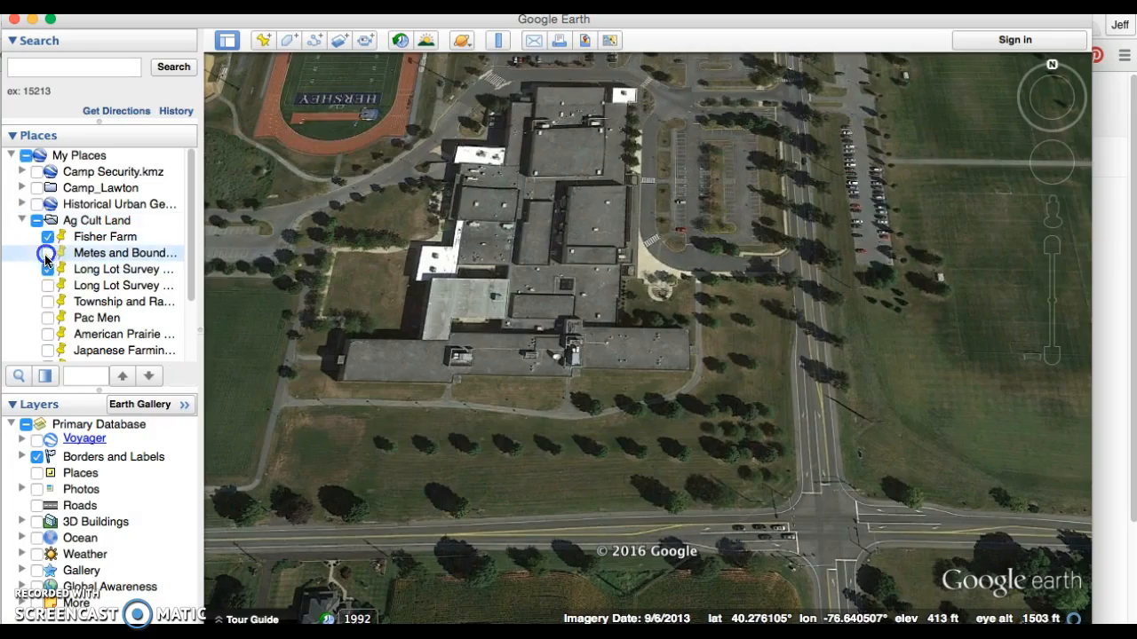
- Show every placemark in the Ag Cult Land folder and view them spread across the United States
{"action": "left_click", "coordinate": [37, 223]}
{"action": "left_click", "coordinate": [37, 222]}
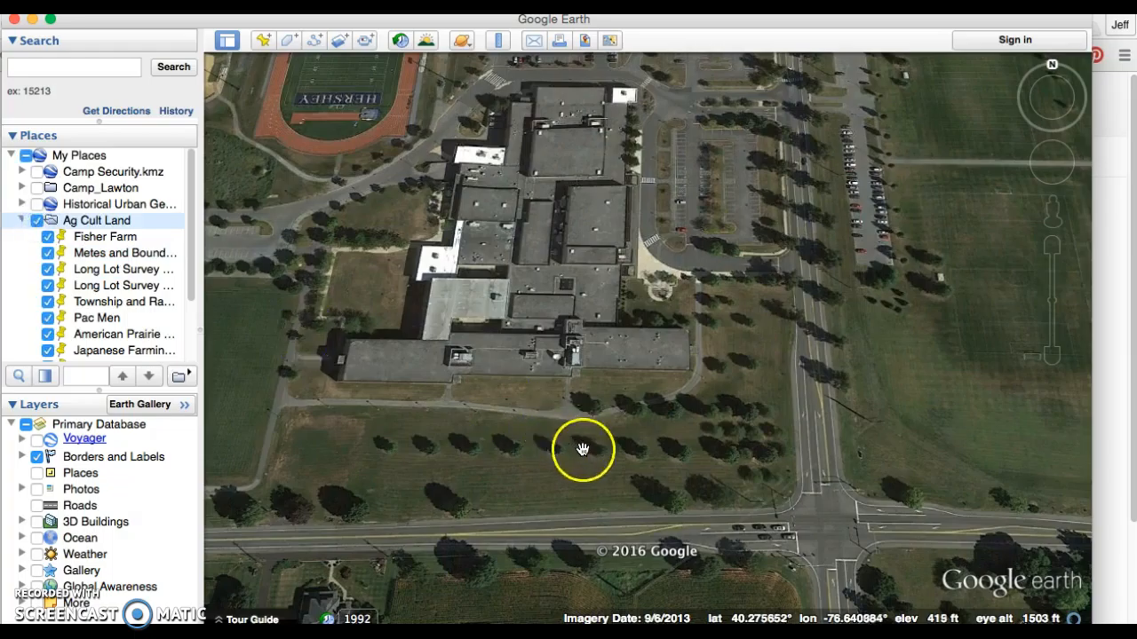
{"action": "scroll", "coordinate": [581, 452], "scroll_direction": "down", "scroll_amount": 5}
{"action": "scroll", "coordinate": [622, 431], "scroll_direction": "down", "scroll_amount": 10}
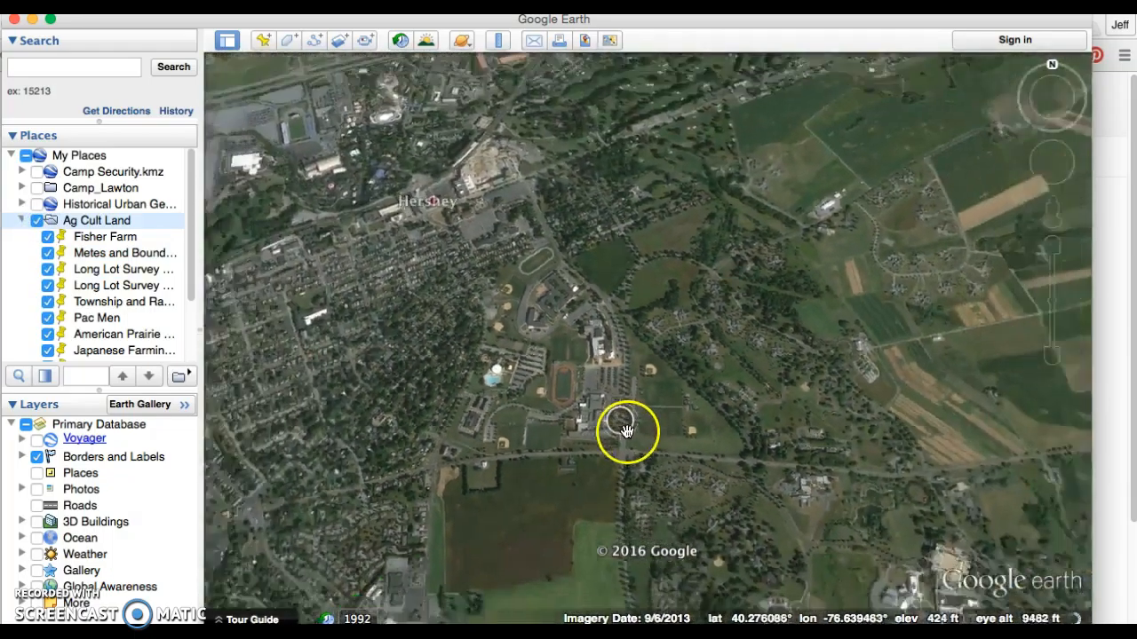
{"action": "scroll", "coordinate": [624, 430], "scroll_direction": "down", "scroll_amount": 10}
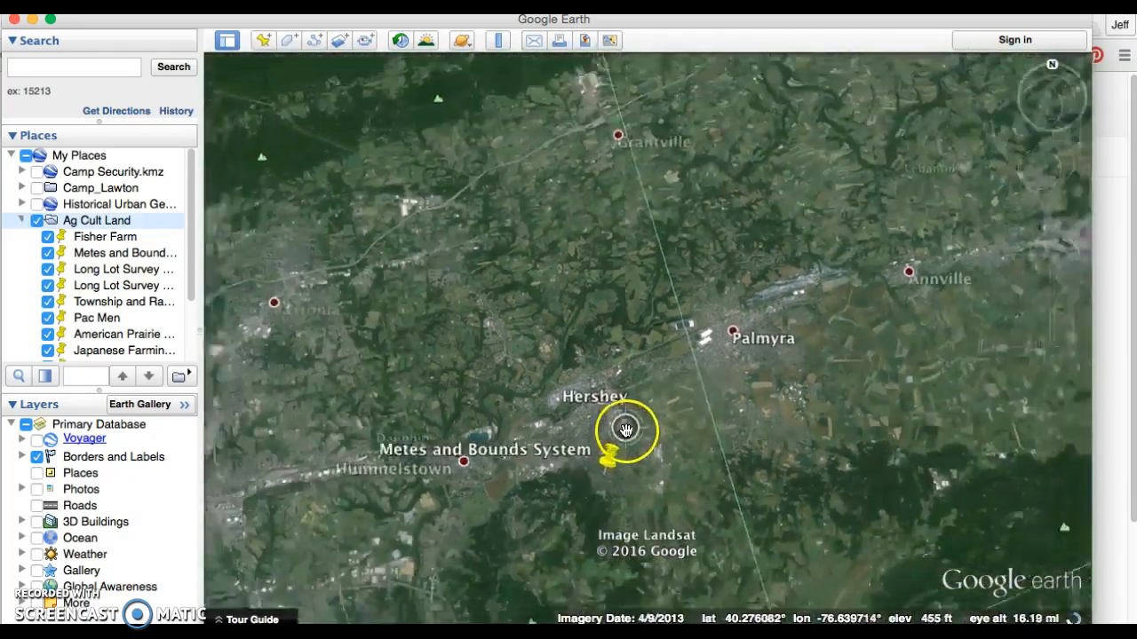
{"action": "scroll", "coordinate": [624, 433], "scroll_direction": "down", "scroll_amount": 10}
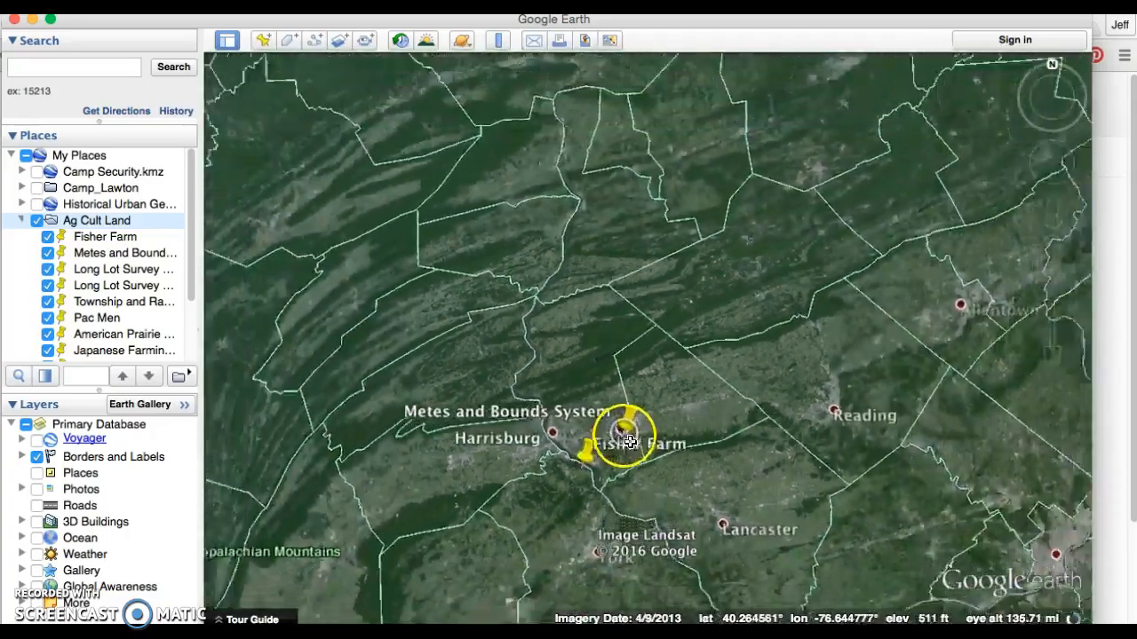
{"action": "scroll", "coordinate": [625, 433], "scroll_direction": "down", "scroll_amount": 8}
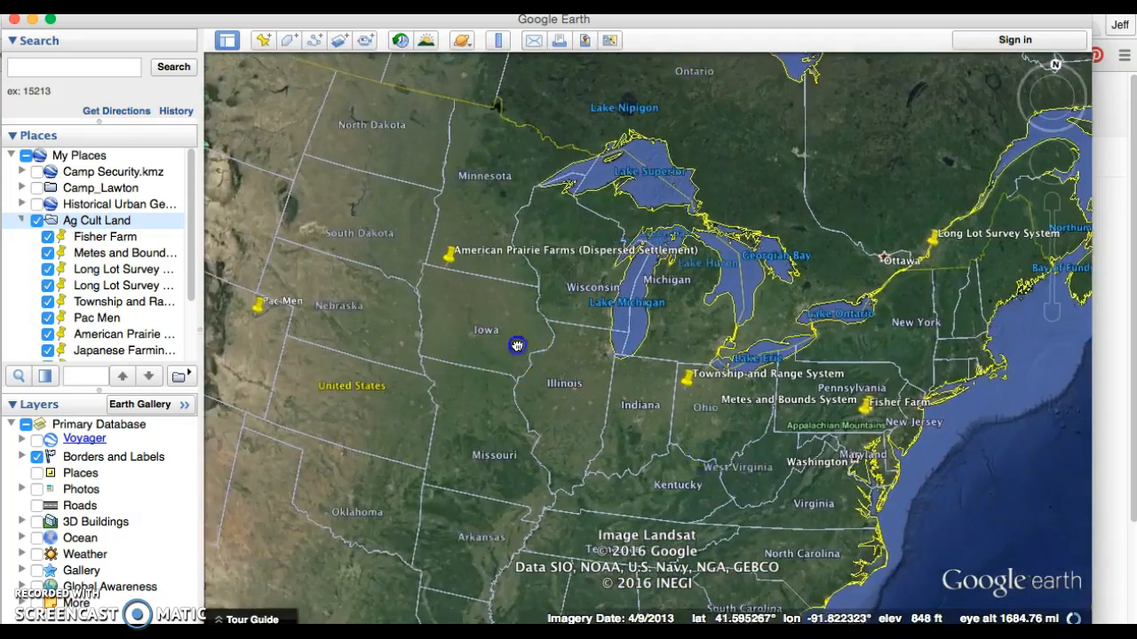
{"action": "left_click_drag", "start_coordinate": [521, 346], "coordinate": [602, 383]}
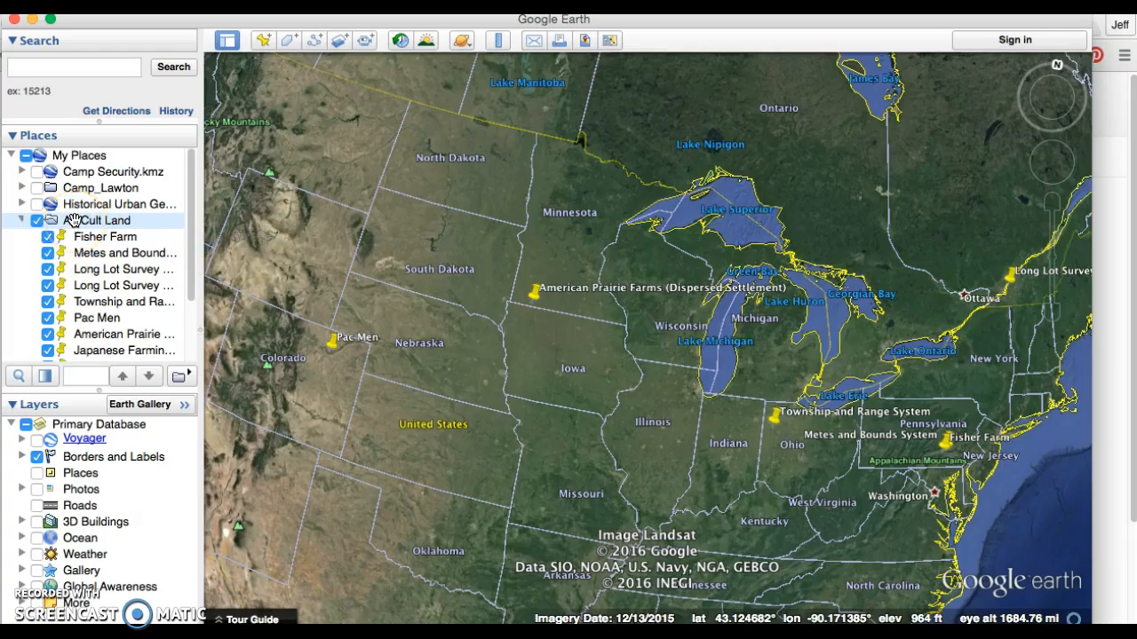
{"action": "right_click", "coordinate": [73, 221]}
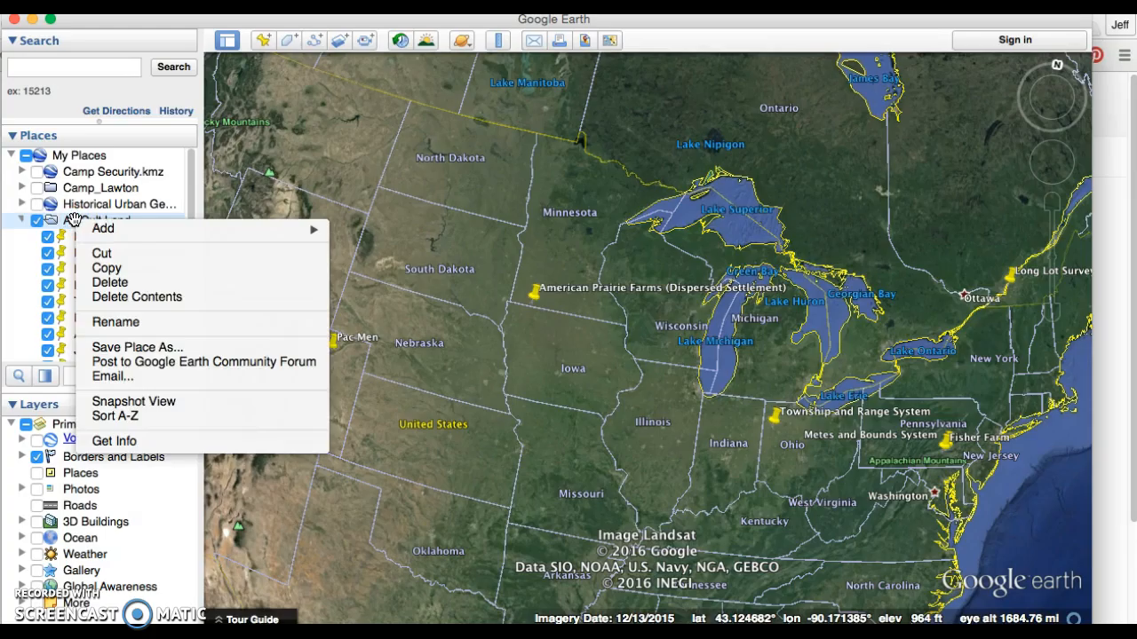
{"action": "left_click", "coordinate": [71, 221]}
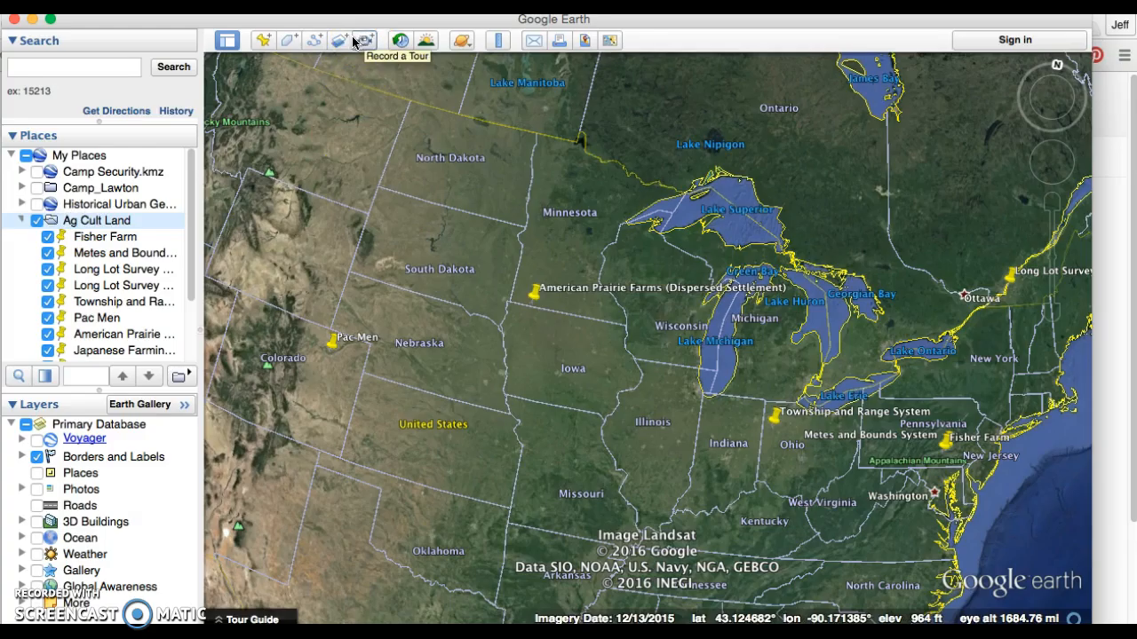
- Play a tour of the Ag Cult Land folder's placemarks and stop it at Metes and Bounds System near Hershey
{"action": "left_click", "coordinate": [185, 377]}
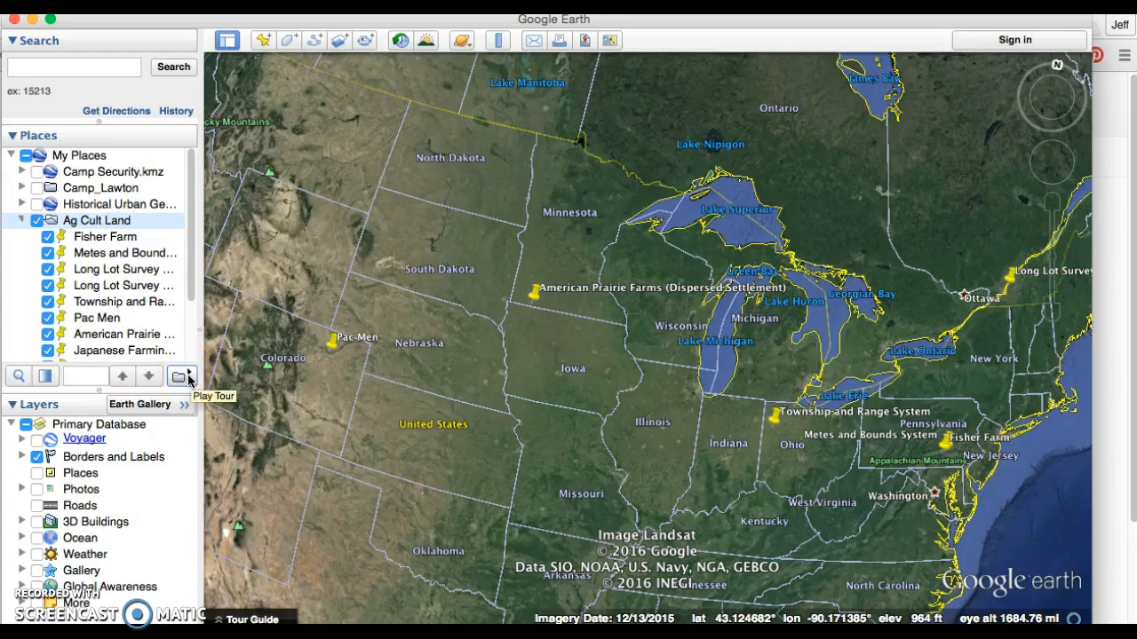
{"action": "left_click", "coordinate": [184, 377]}
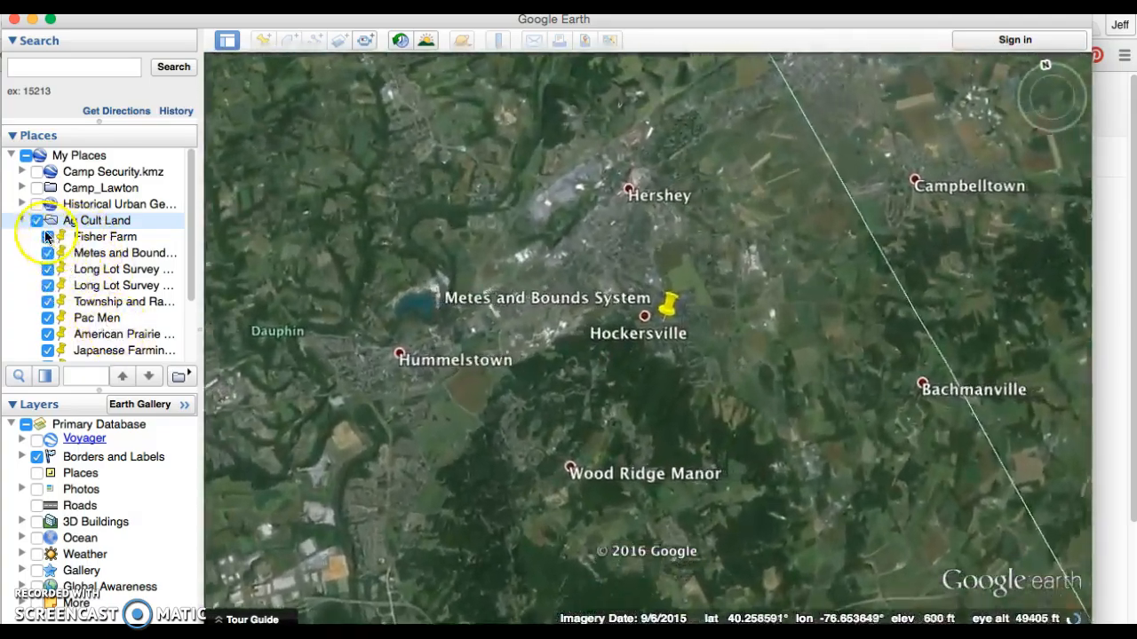
{"action": "left_click", "coordinate": [578, 402]}
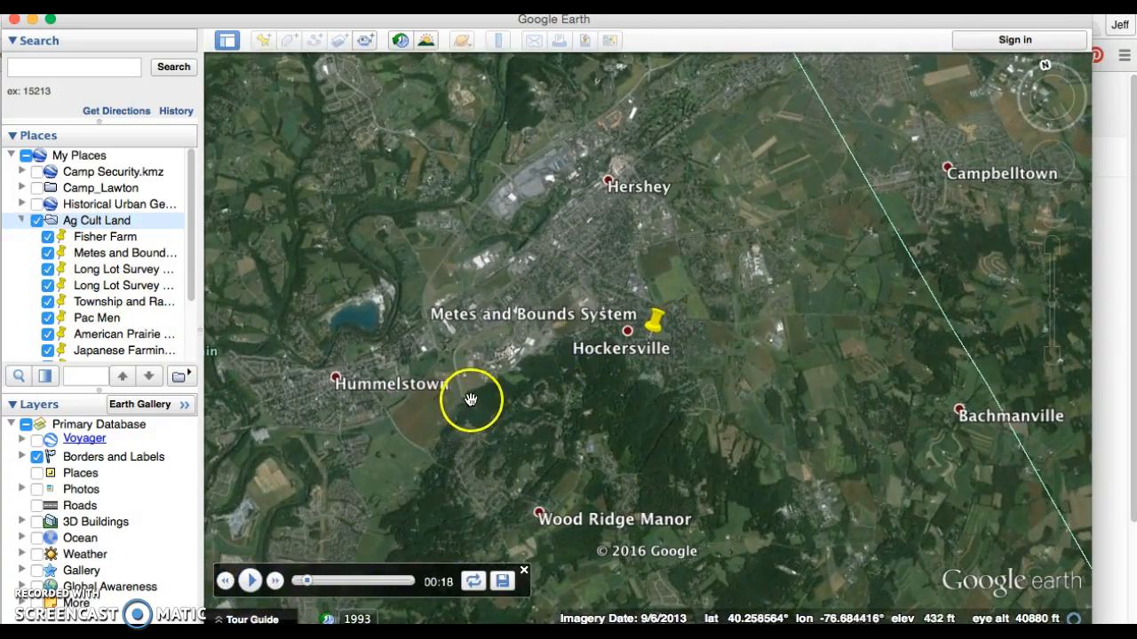
{"action": "scroll", "coordinate": [553, 426], "scroll_direction": "down", "scroll_amount": 3}
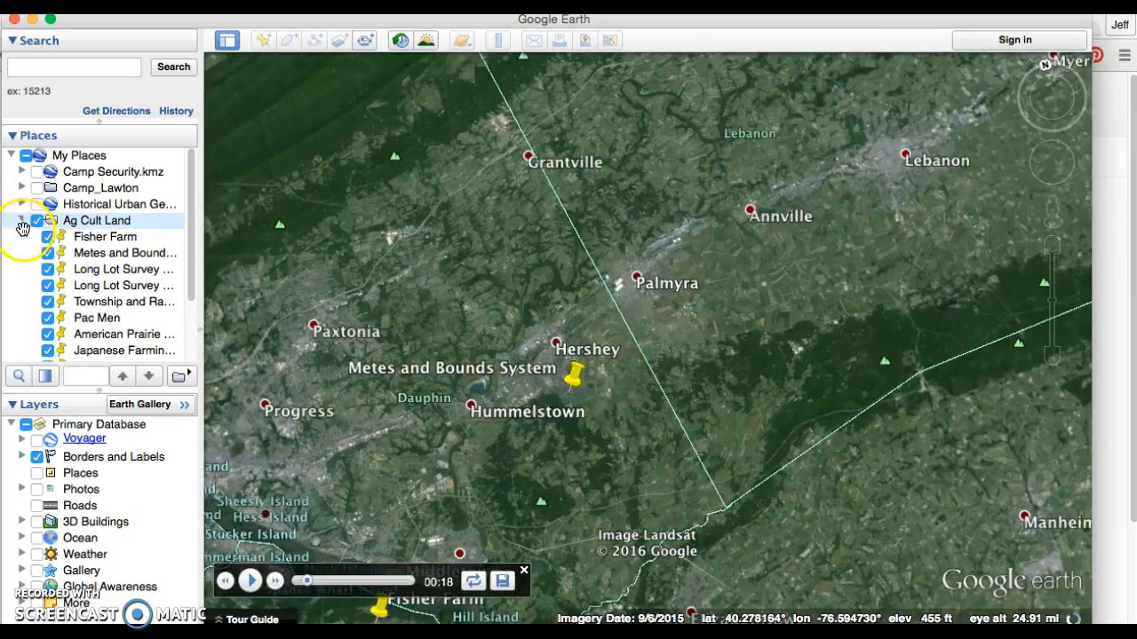
- Look over the Middletown area up close and close the tour player
{"action": "left_click", "coordinate": [23, 221]}
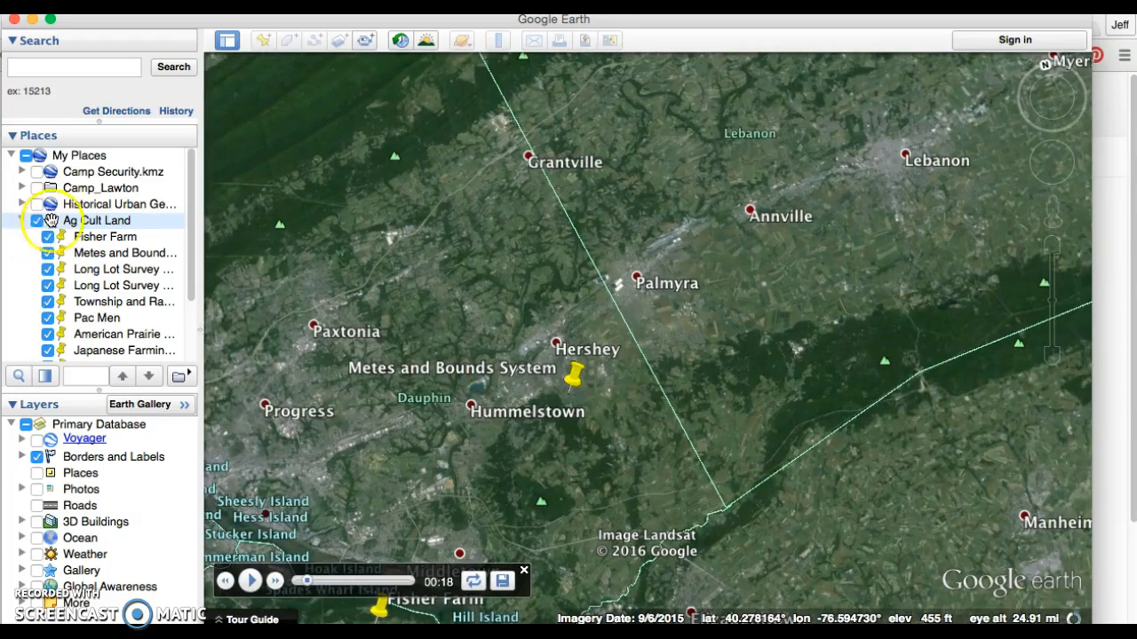
{"action": "left_click", "coordinate": [567, 492]}
{"action": "left_click_drag", "start_coordinate": [567, 492], "coordinate": [799, 377]}
{"action": "scroll", "coordinate": [726, 427], "scroll_direction": "up", "scroll_amount": 5}
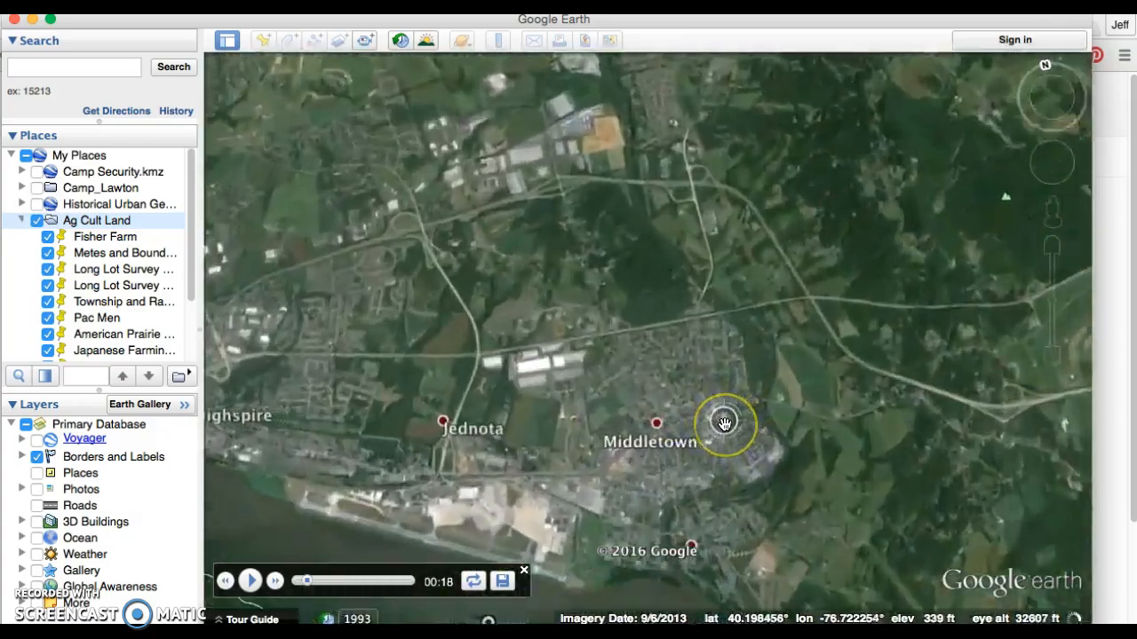
{"action": "scroll", "coordinate": [725, 423], "scroll_direction": "up", "scroll_amount": 5}
{"action": "left_click_drag", "start_coordinate": [698, 325], "coordinate": [616, 361]}
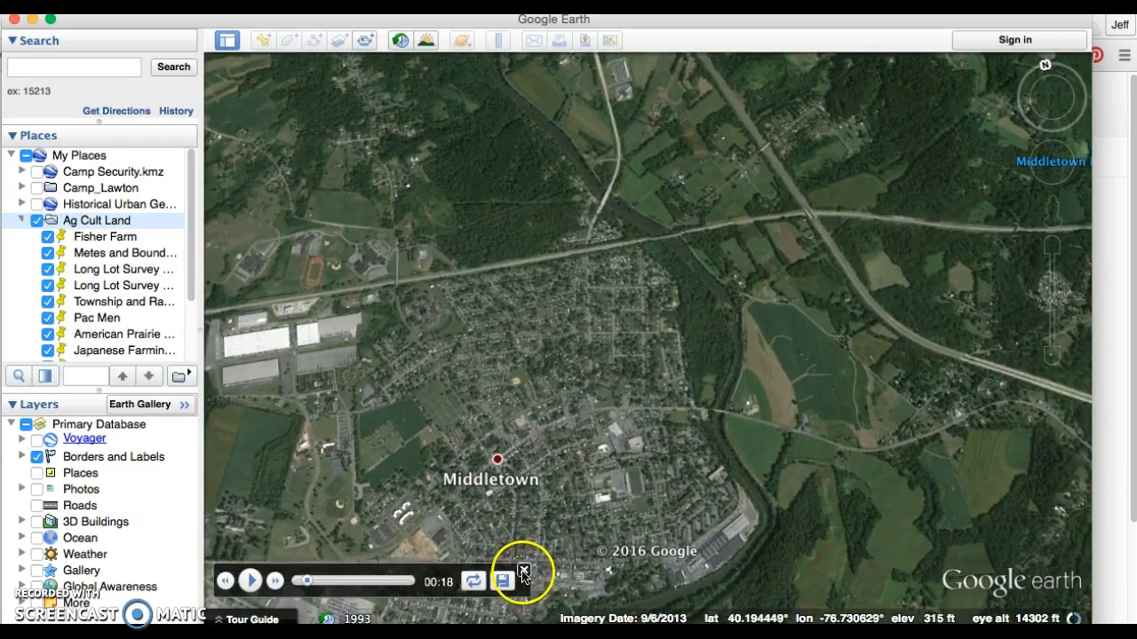
{"action": "left_click", "coordinate": [523, 571]}
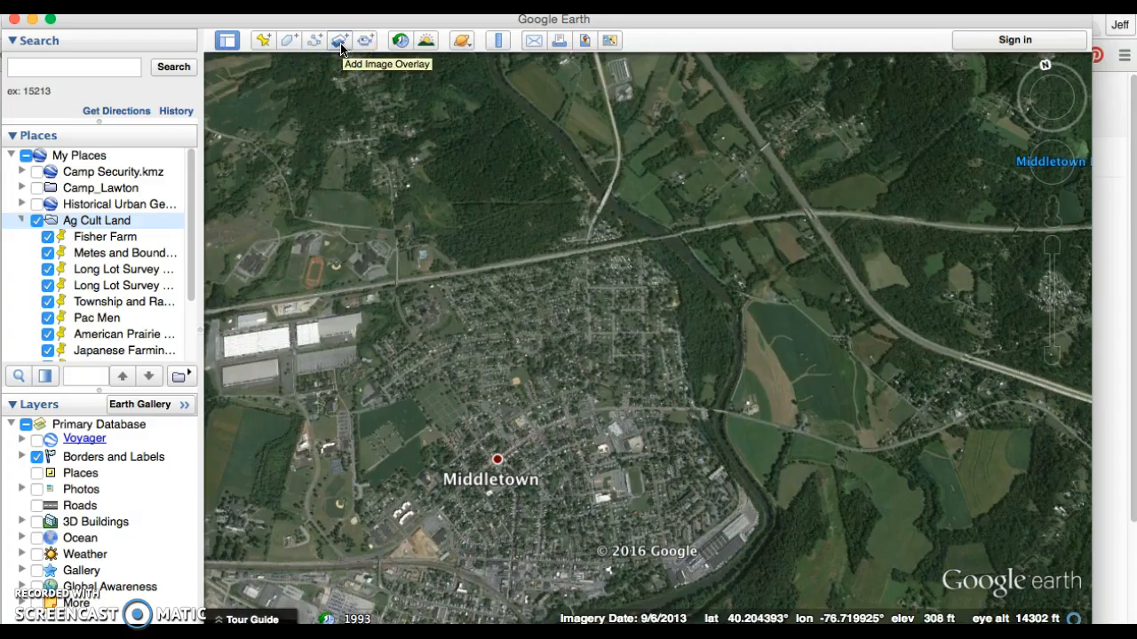
- View the wooded area between Middletown and Middletown Reservoir up close
{"action": "left_click_drag", "start_coordinate": [687, 436], "coordinate": [619, 429]}
{"action": "scroll", "coordinate": [619, 429], "scroll_direction": "down", "scroll_amount": 5}
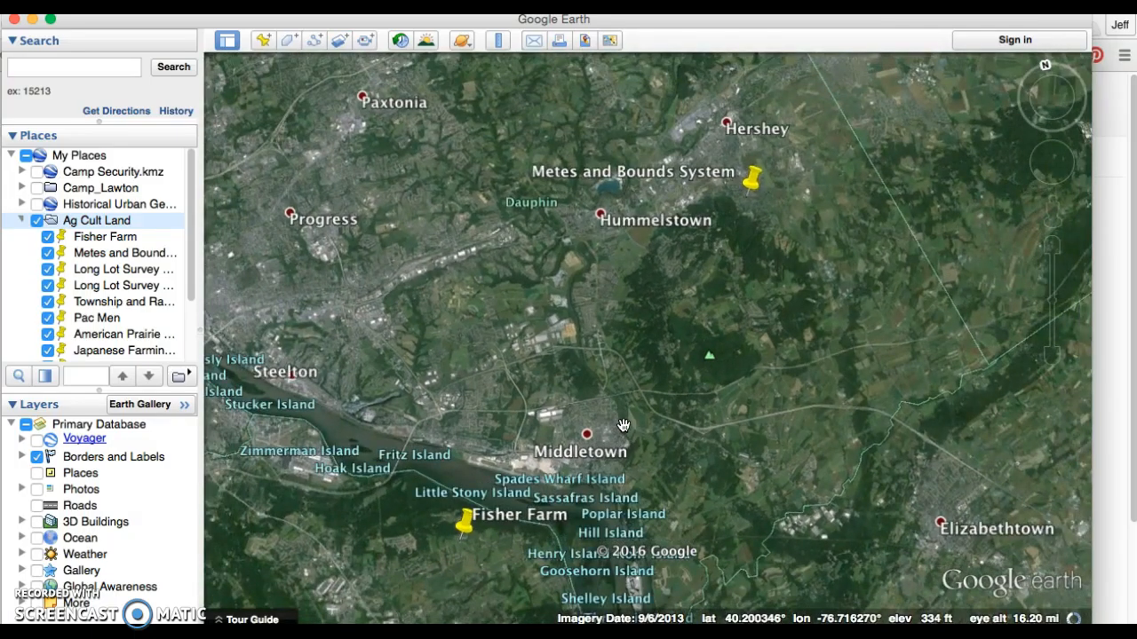
{"action": "left_click", "coordinate": [540, 371]}
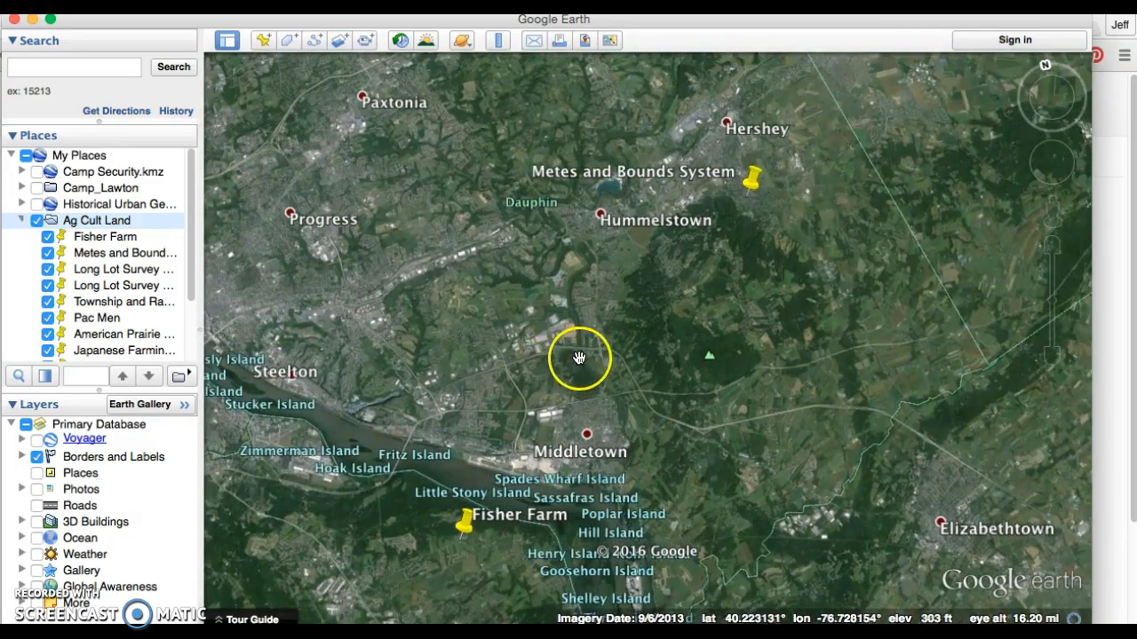
{"action": "double_click", "coordinate": [619, 380]}
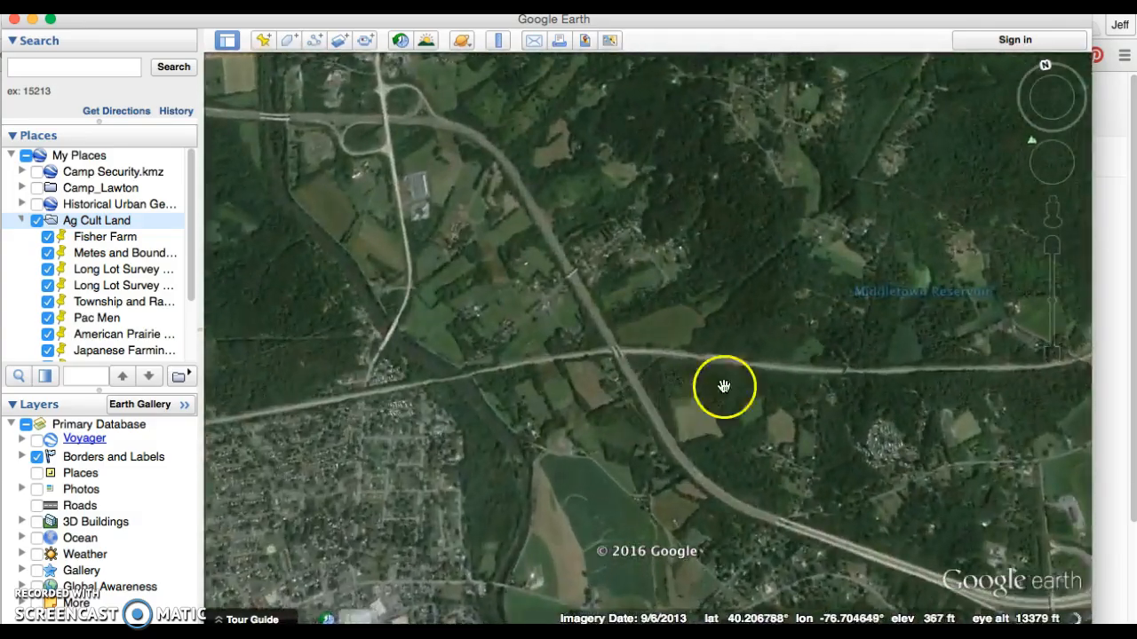
{"action": "left_click_drag", "start_coordinate": [752, 320], "coordinate": [676, 375]}
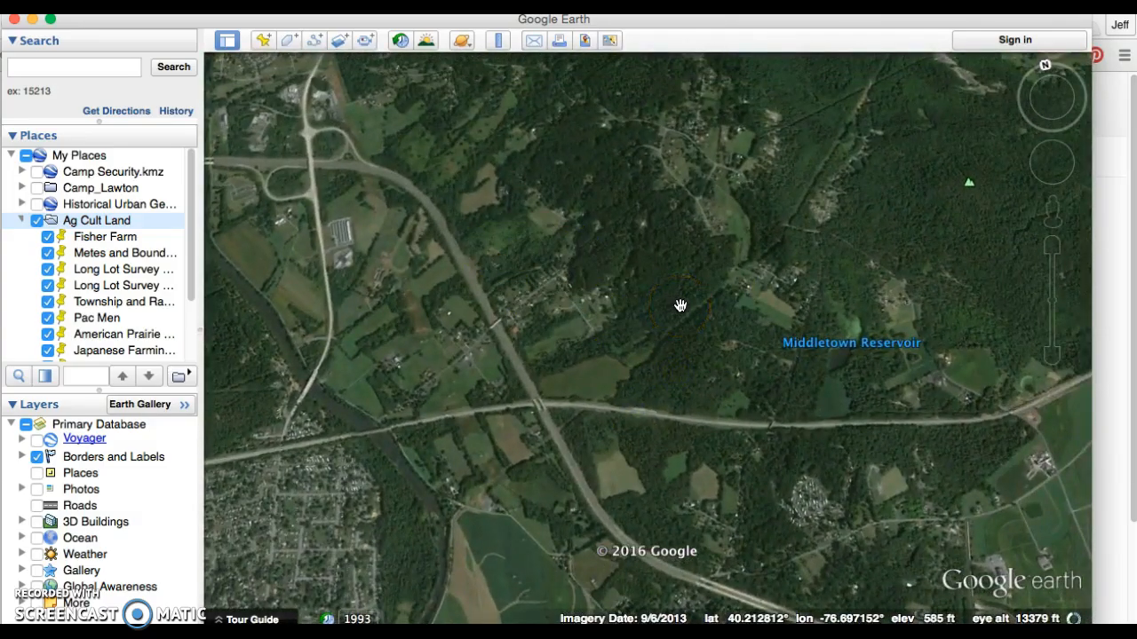
- Switch to Chrome and select the web address of the open Google Earth download page
{"action": "left_click", "coordinate": [1117, 326]}
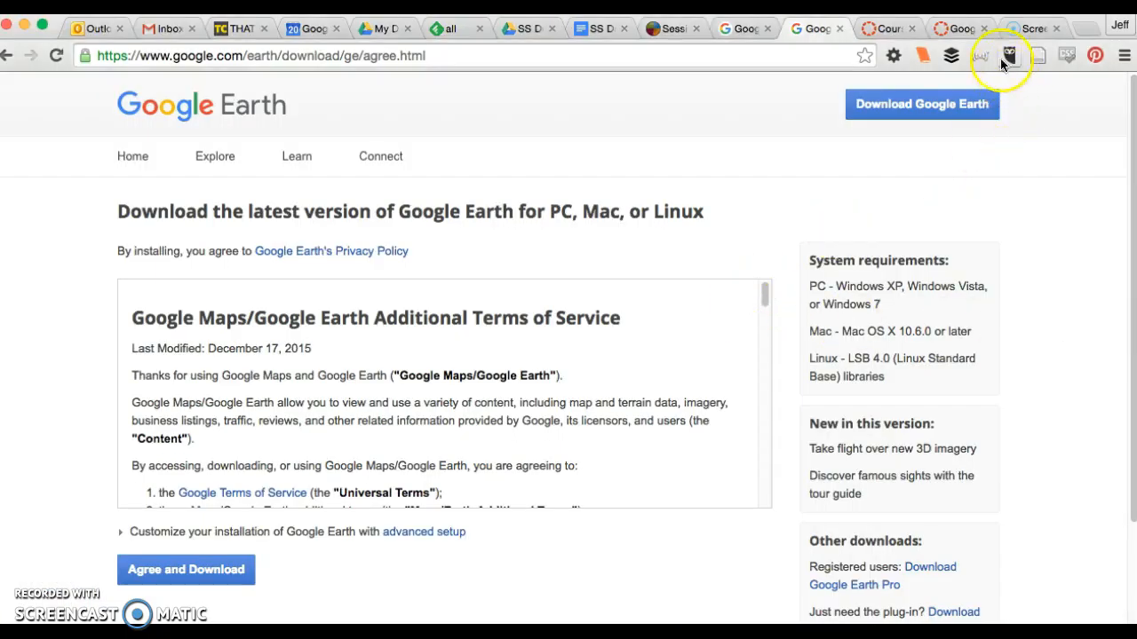
{"action": "left_click", "coordinate": [1028, 31]}
{"action": "left_click", "coordinate": [959, 31]}
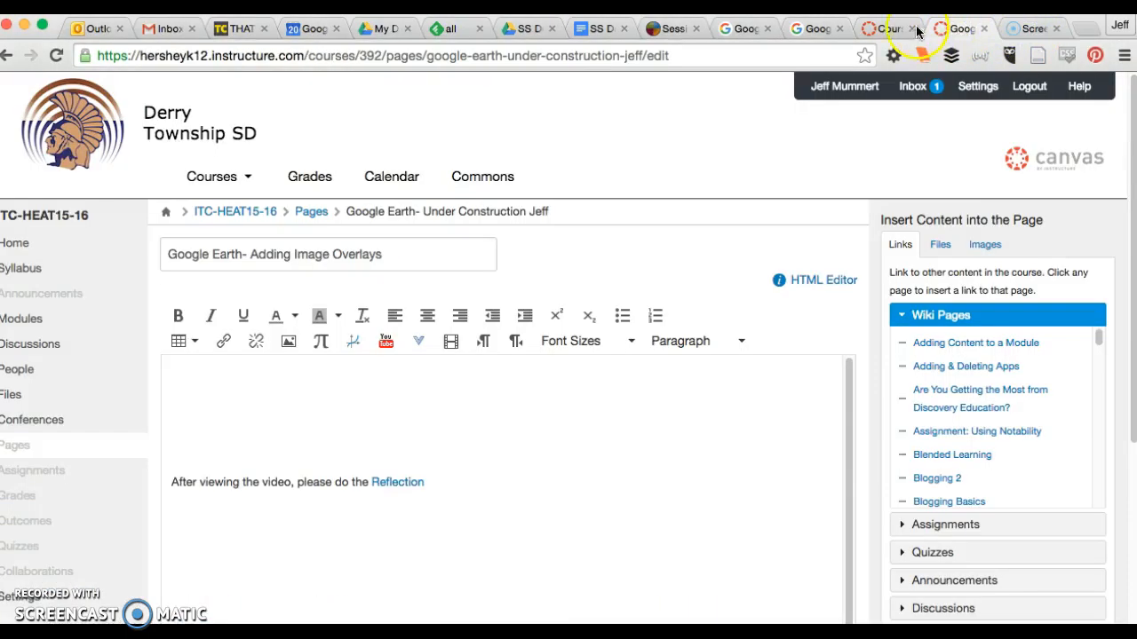
{"action": "left_click", "coordinate": [736, 31]}
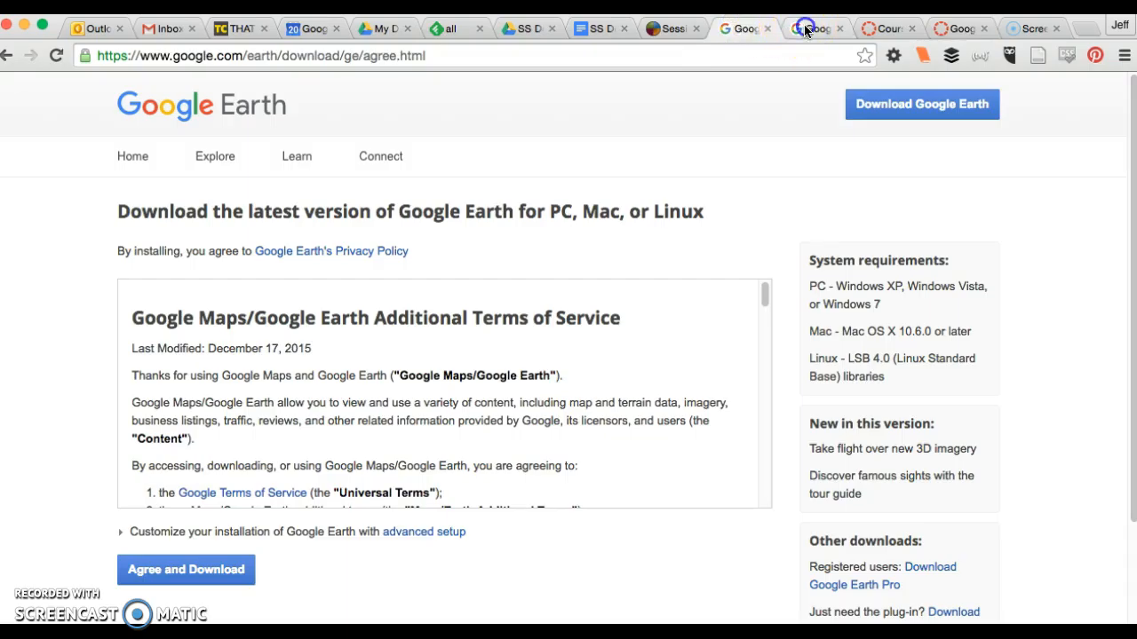
{"action": "left_click", "coordinate": [396, 56]}
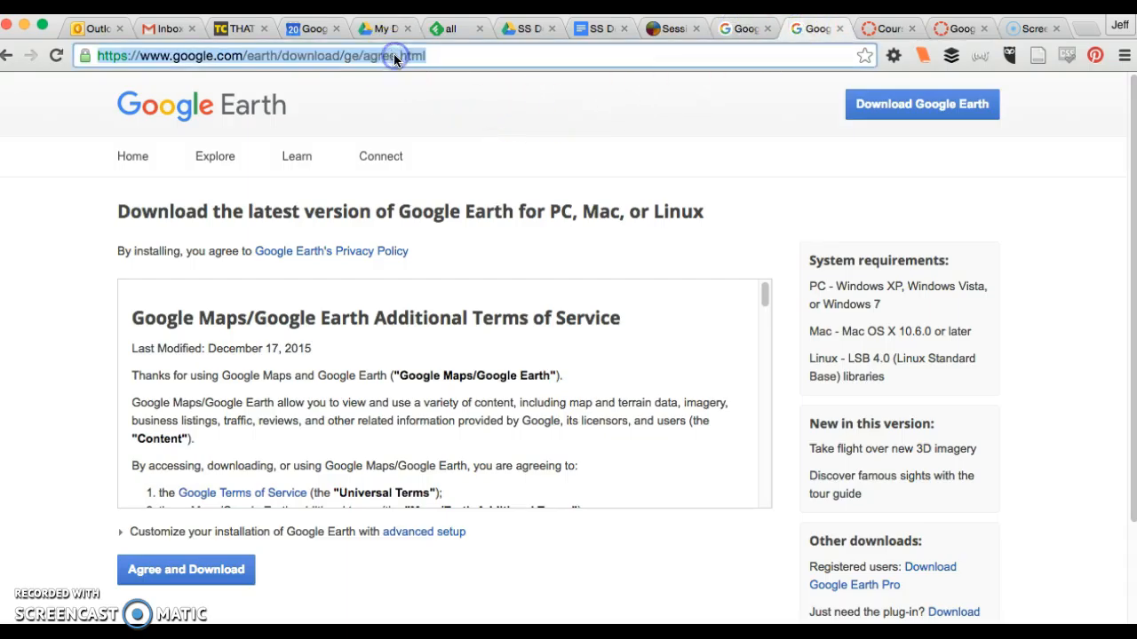
{"action": "type", "text": "cat"}
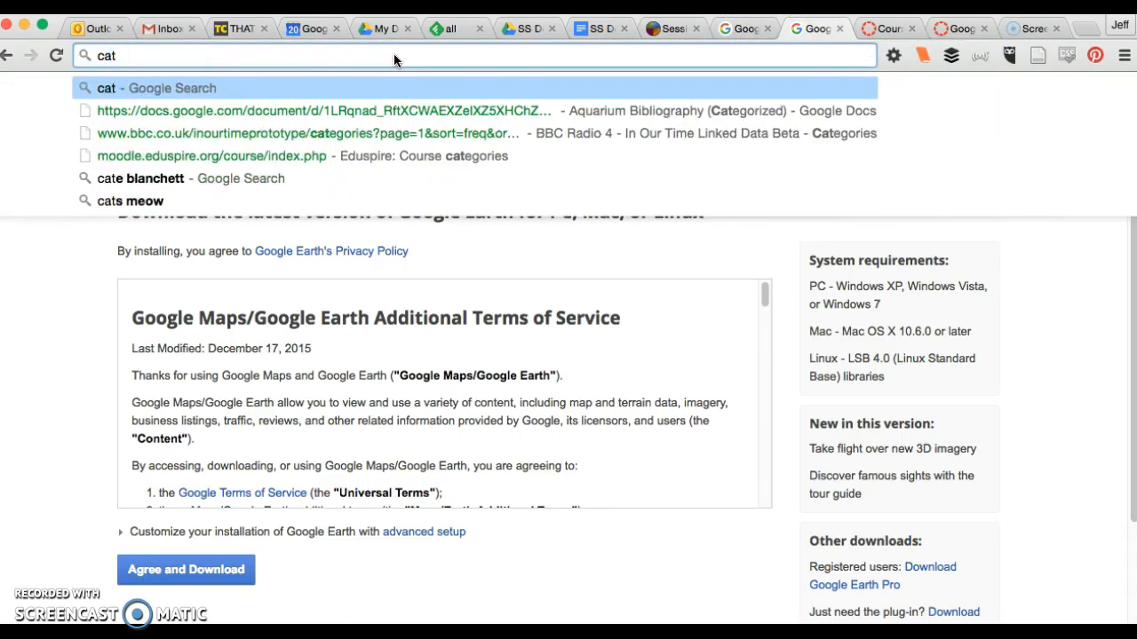
{"action": "key", "text": "BackSpace"}
{"action": "key", "text": "BackSpace"}
{"action": "key", "text": "BackSpace"}
- Search Google for kitten
{"action": "type", "text": "kit"}
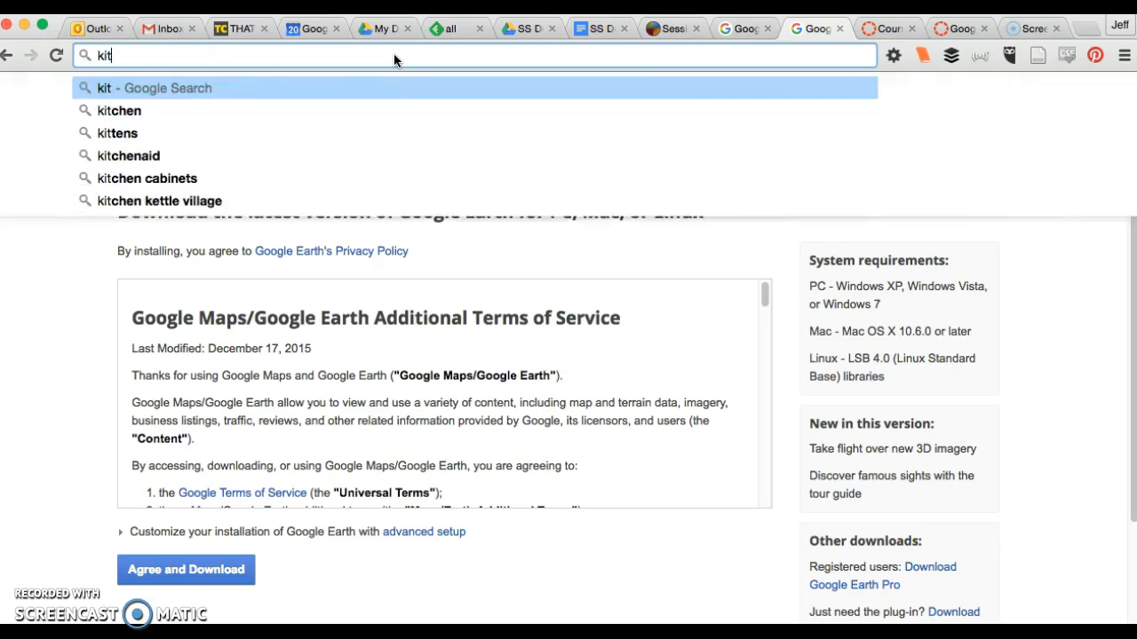
{"action": "type", "text": "ten"}
{"action": "key", "text": "Return"}
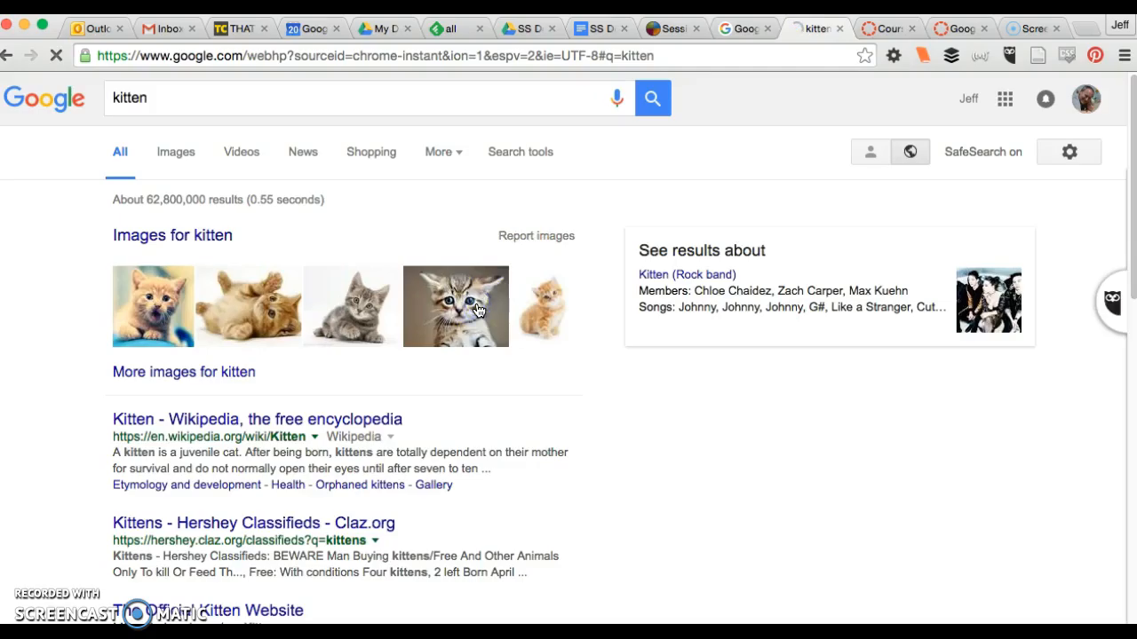
- Open the wide-eyed tabby kitten picture from the image results and save it to the Desktop as cat_2830677b.jpg
{"action": "left_click", "coordinate": [478, 309]}
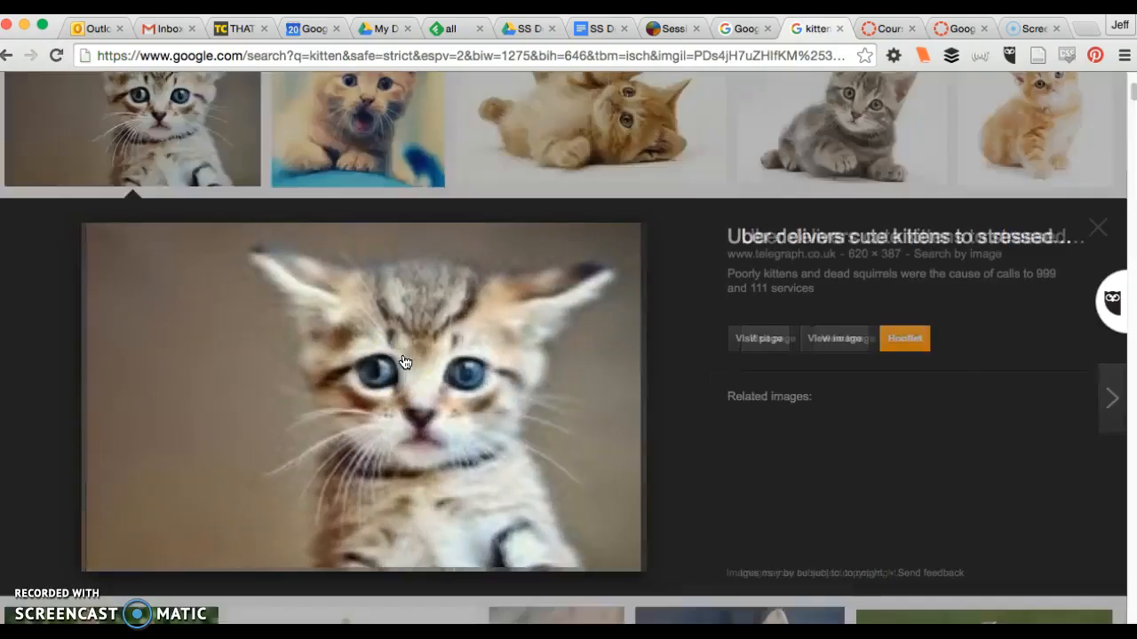
{"action": "right_click", "coordinate": [405, 360]}
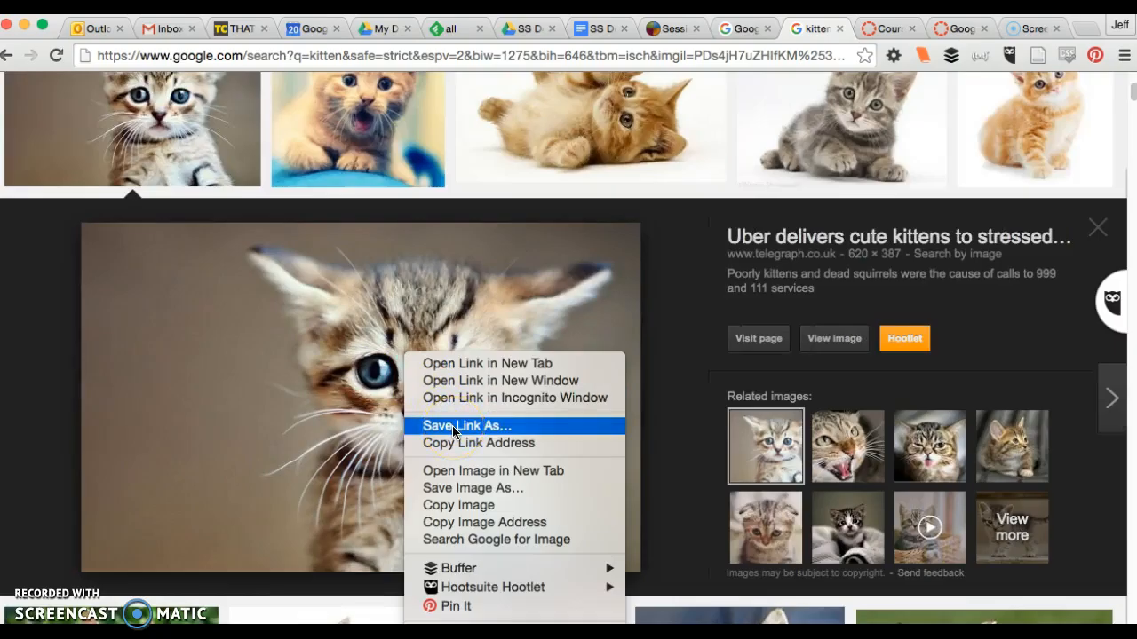
{"action": "left_click", "coordinate": [478, 488]}
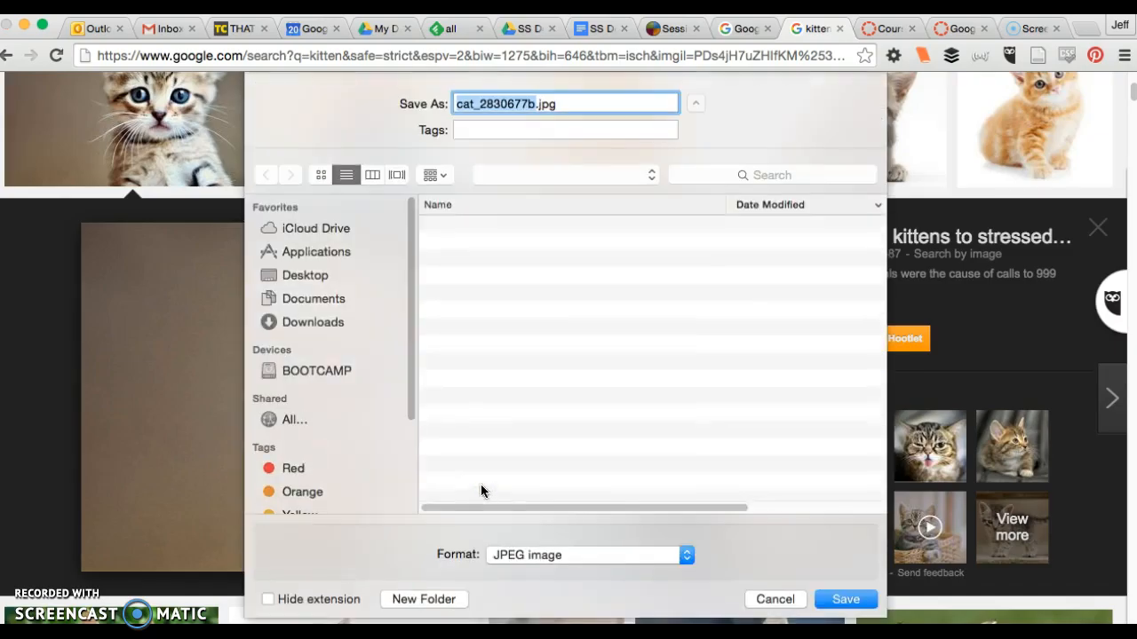
{"action": "left_click", "coordinate": [289, 274]}
{"action": "left_click", "coordinate": [854, 599]}
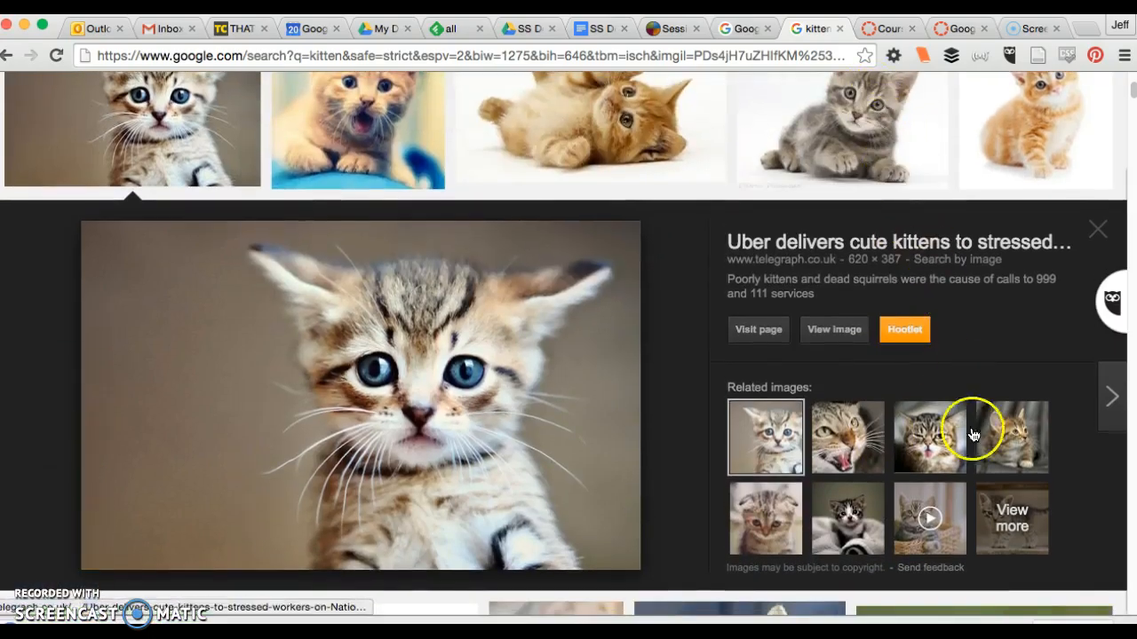
- Return to Google Earth and start a new image overlay named kitten over the wooded area near Middletown
{"action": "double_click", "coordinate": [924, 17]}
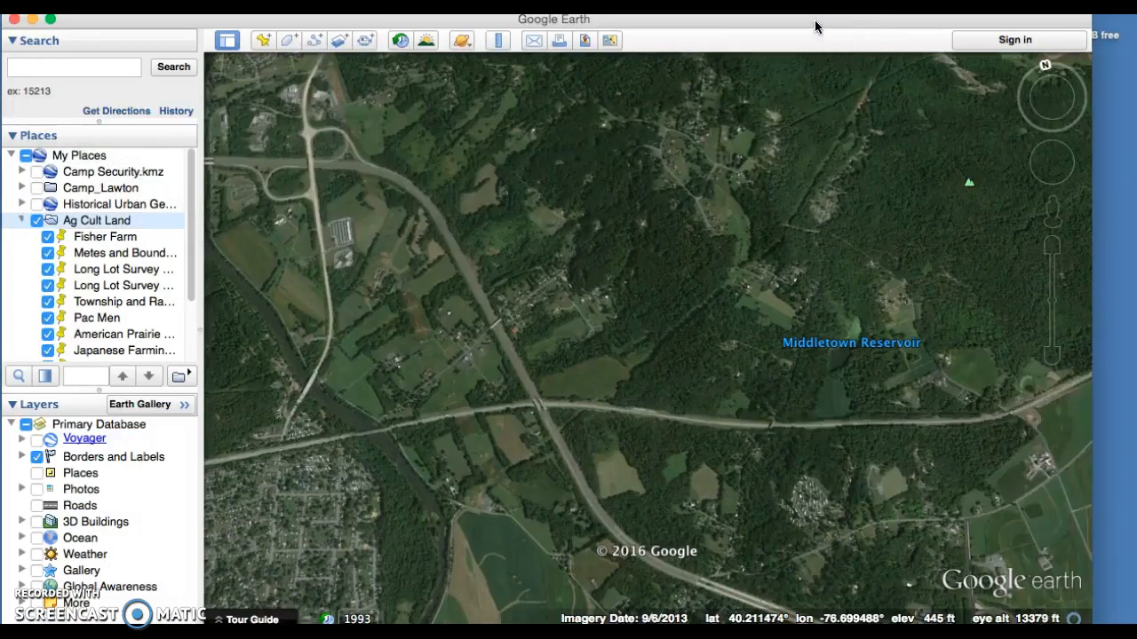
{"action": "left_click_drag", "start_coordinate": [817, 26], "coordinate": [831, 41]}
{"action": "scroll", "coordinate": [665, 333], "scroll_direction": "down", "scroll_amount": 3}
{"action": "left_click_drag", "start_coordinate": [678, 269], "coordinate": [678, 349]}
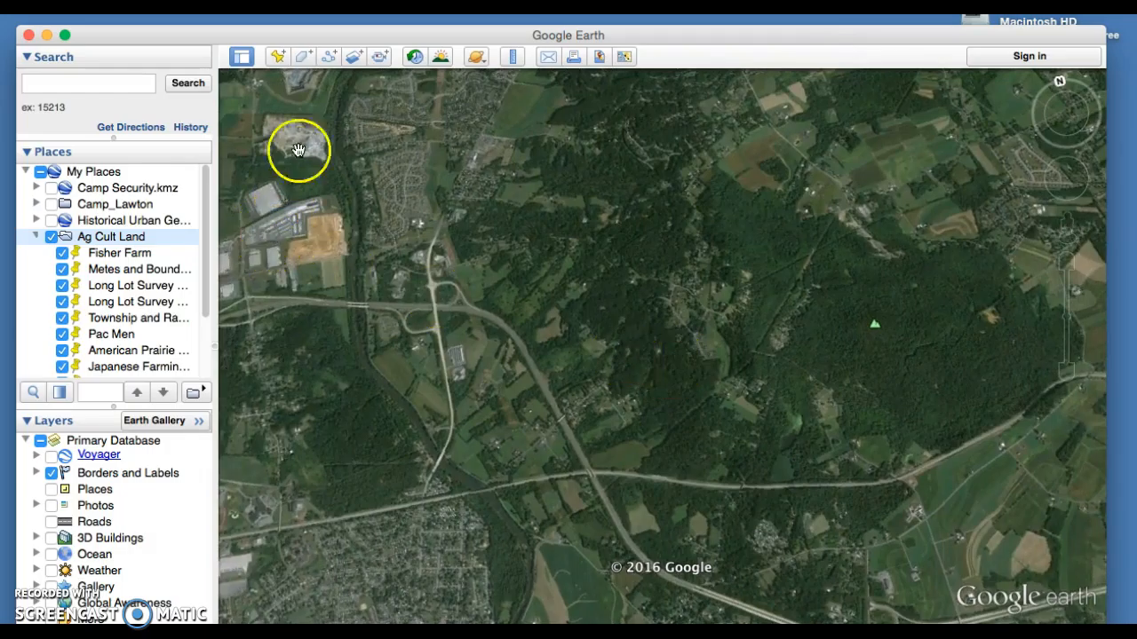
{"action": "left_click", "coordinate": [355, 57]}
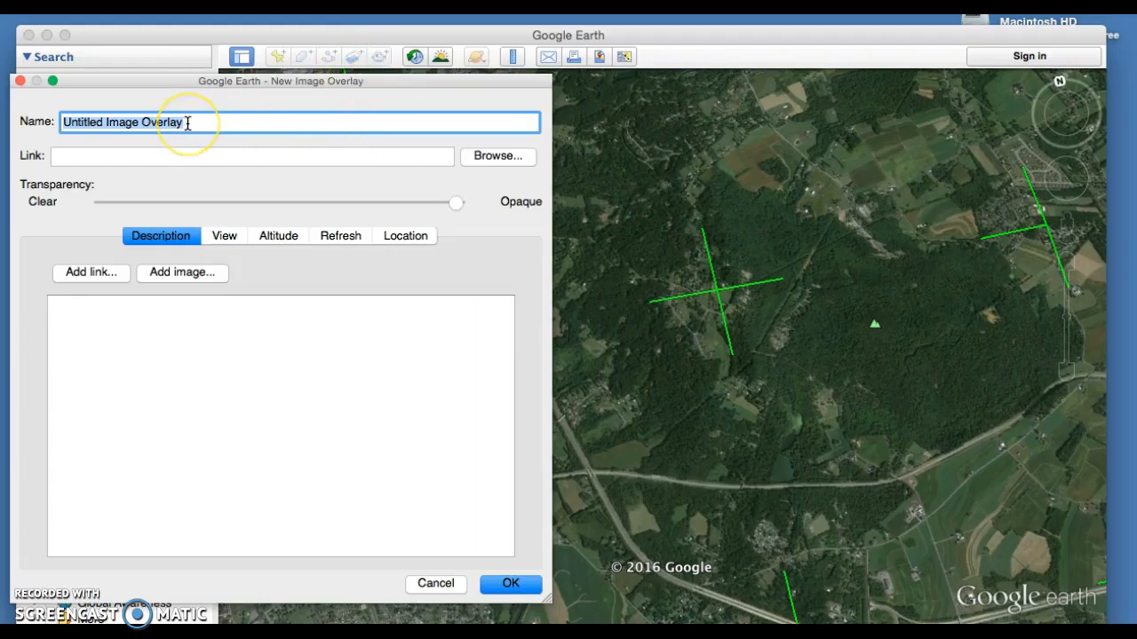
{"action": "type", "text": "kitten"}
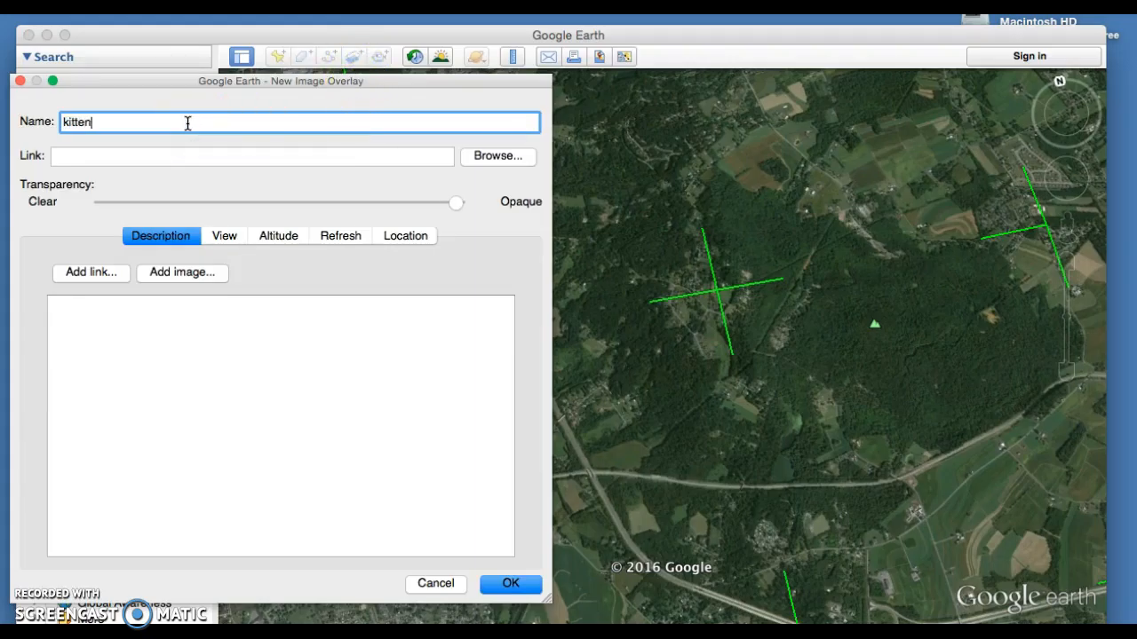
- Link the kitten overlay to the image cat_2830677b.jpg from the Desktop
{"action": "left_click", "coordinate": [485, 164]}
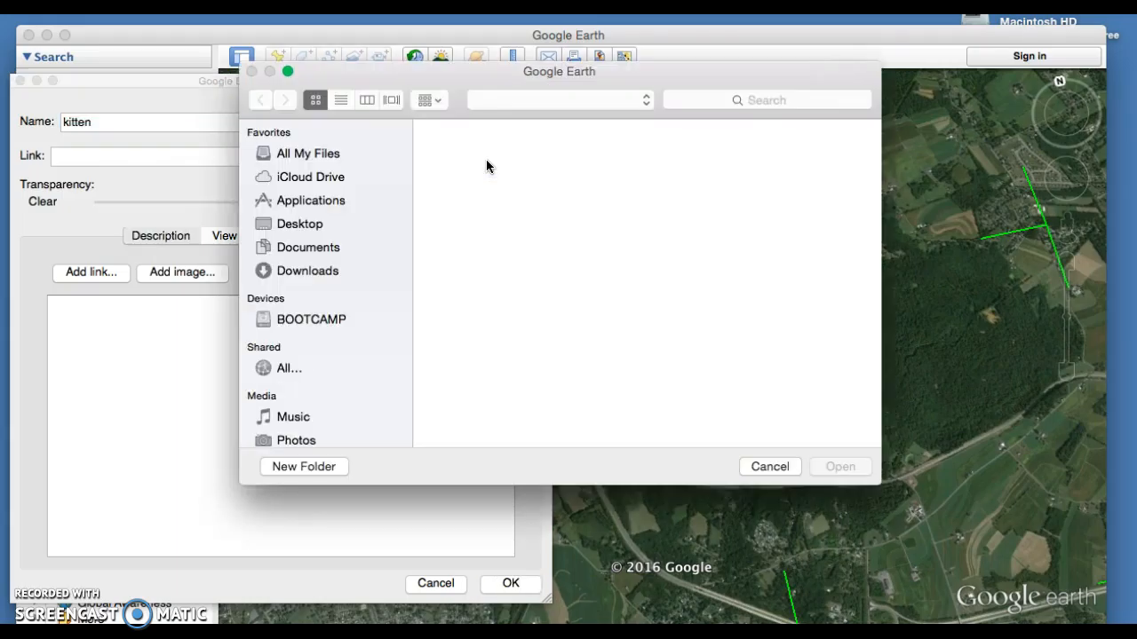
{"action": "left_click", "coordinate": [303, 229]}
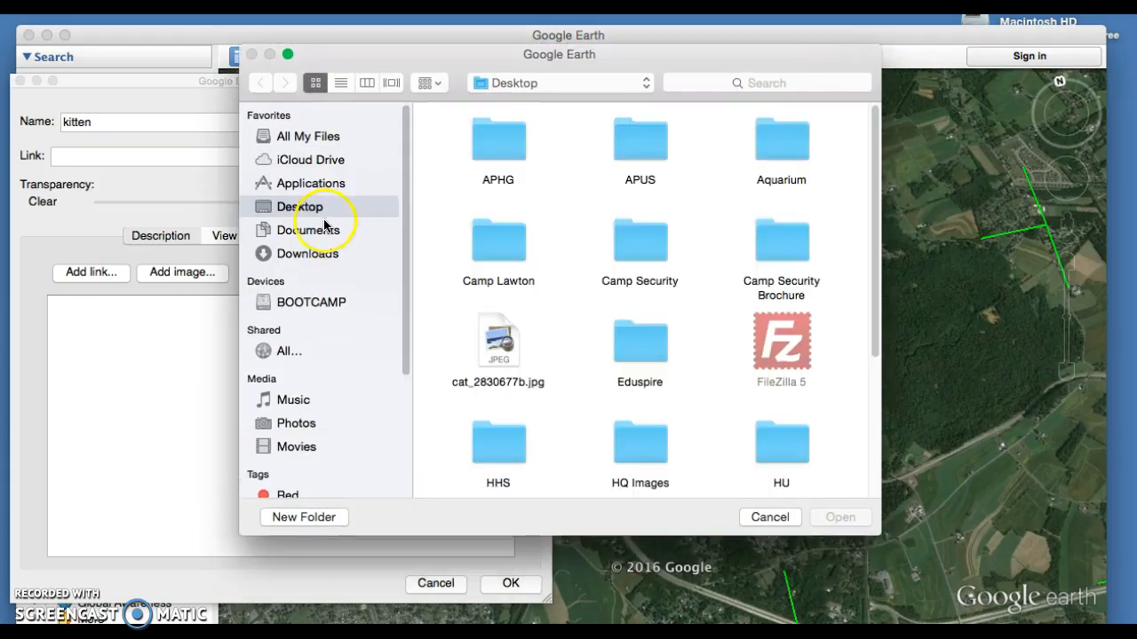
{"action": "left_click", "coordinate": [533, 373]}
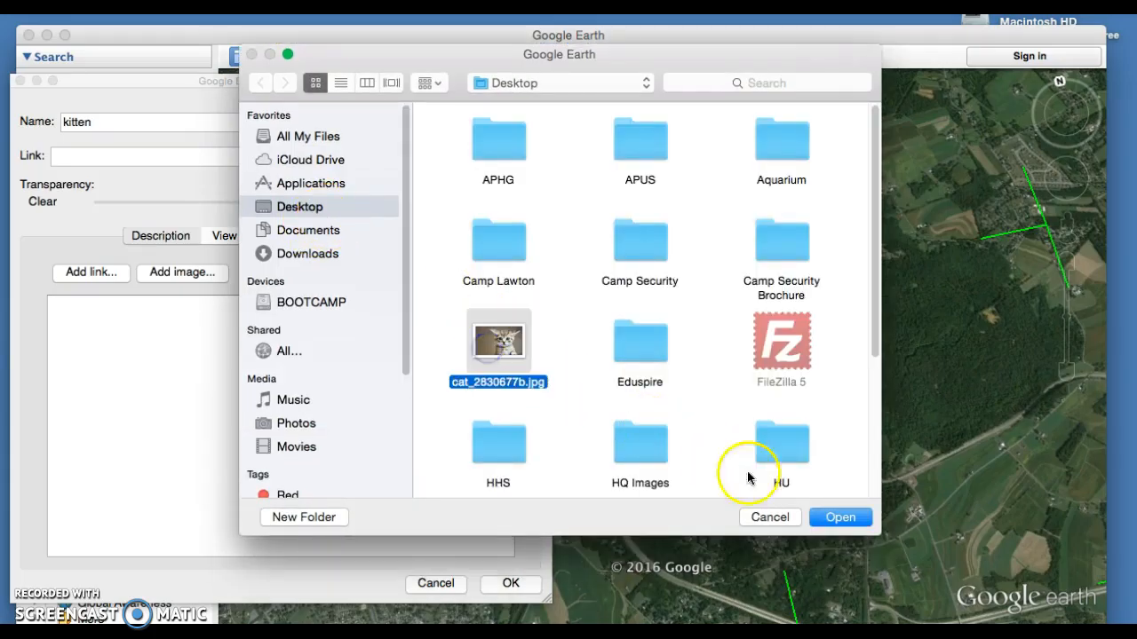
{"action": "left_click", "coordinate": [840, 517]}
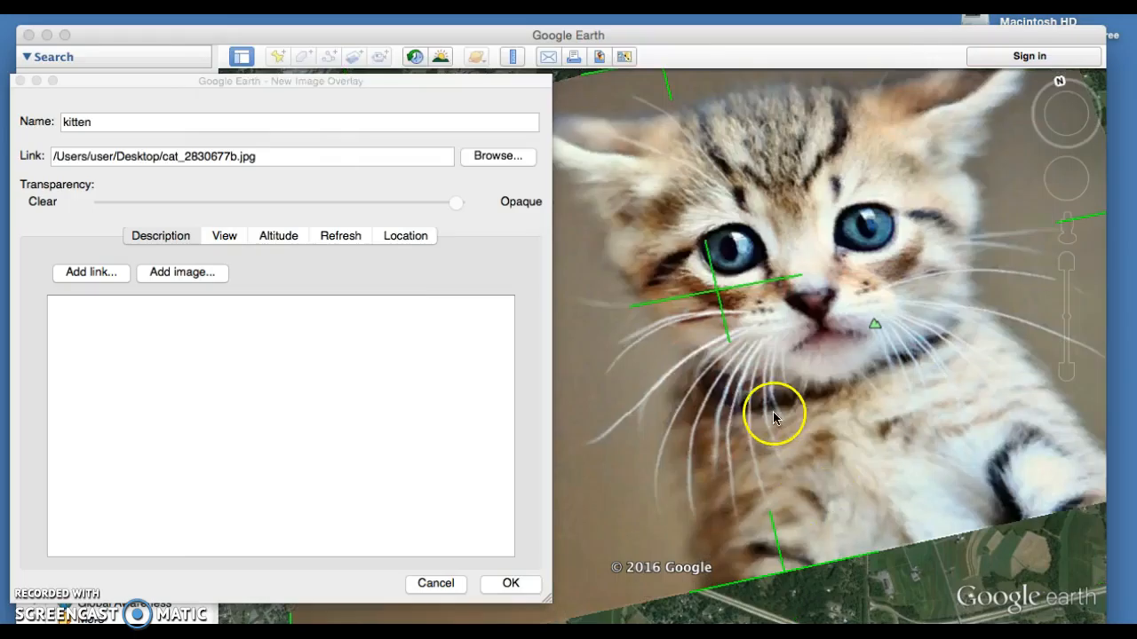
- Shrink the kitten overlay slightly from its corner nearest Middletown so that the corner lies just clear of the town marker
{"action": "scroll", "coordinate": [774, 408], "scroll_direction": "down", "scroll_amount": 5}
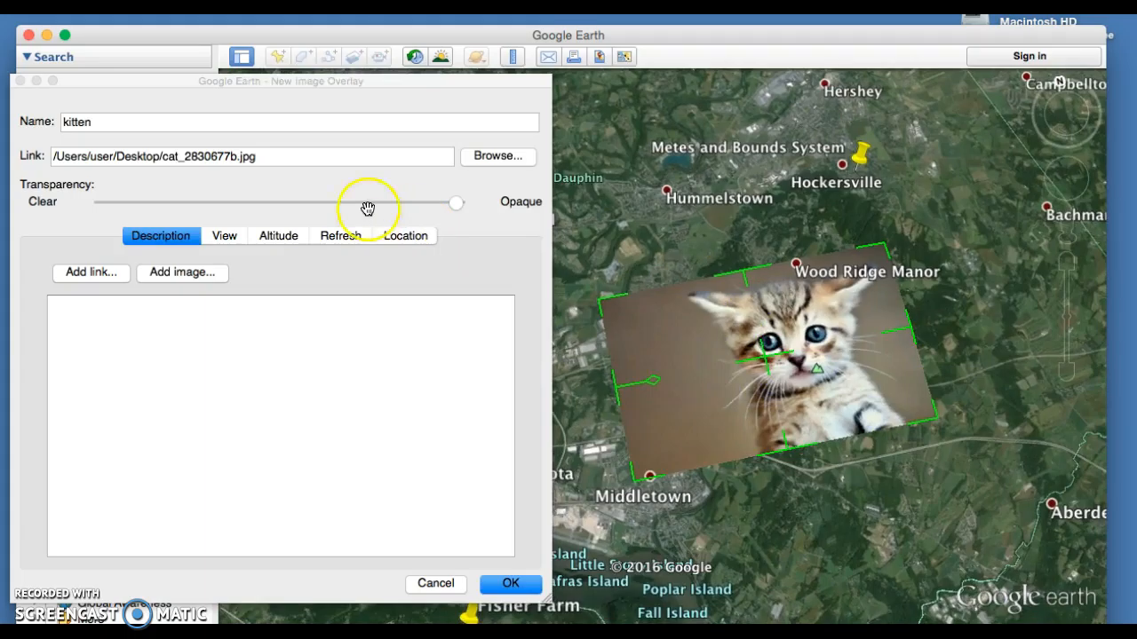
{"action": "left_click_drag", "start_coordinate": [454, 83], "coordinate": [468, 88]}
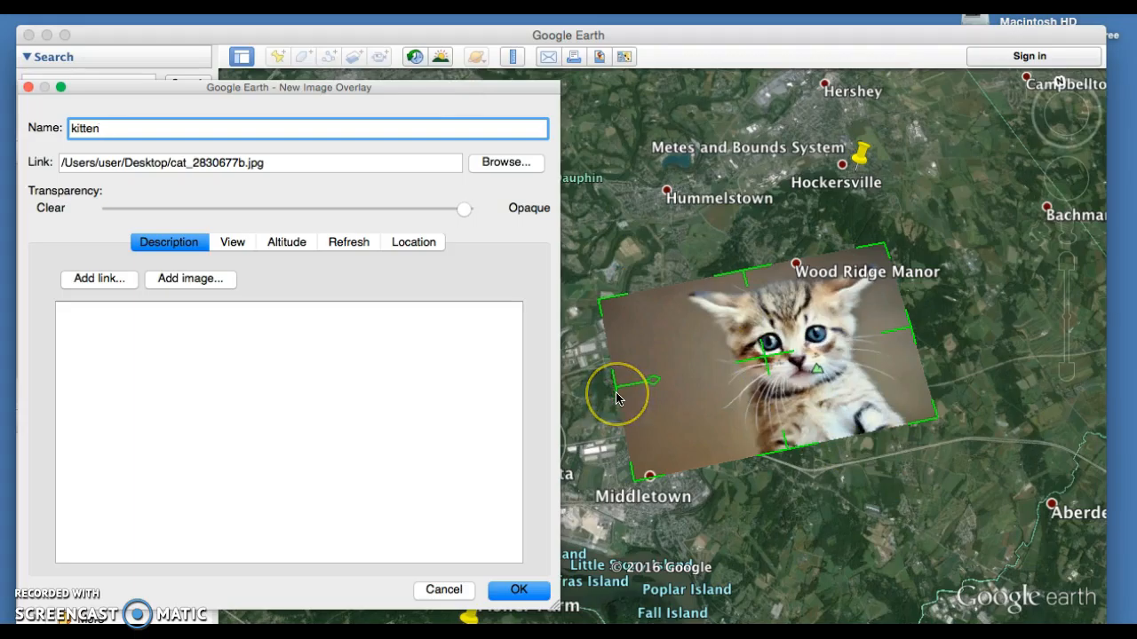
{"action": "left_click_drag", "start_coordinate": [636, 474], "coordinate": [658, 468]}
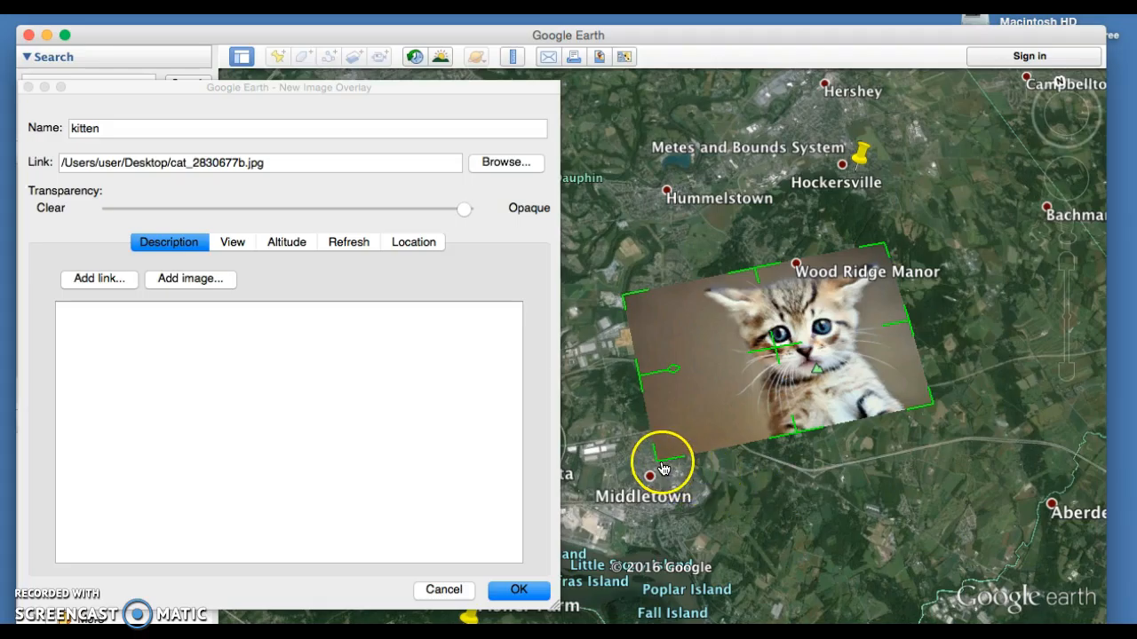
{"action": "mouse_move", "coordinate": [660, 469]}
{"action": "left_mouse_down"}
{"action": "mouse_move", "coordinate": [698, 397]}
{"action": "mouse_move", "coordinate": [611, 473]}
{"action": "mouse_move", "coordinate": [700, 410]}
{"action": "mouse_move", "coordinate": [690, 393]}
{"action": "mouse_move", "coordinate": [642, 418]}
{"action": "mouse_move", "coordinate": [687, 422]}
{"action": "mouse_move", "coordinate": [659, 448]}
{"action": "left_mouse_up"}
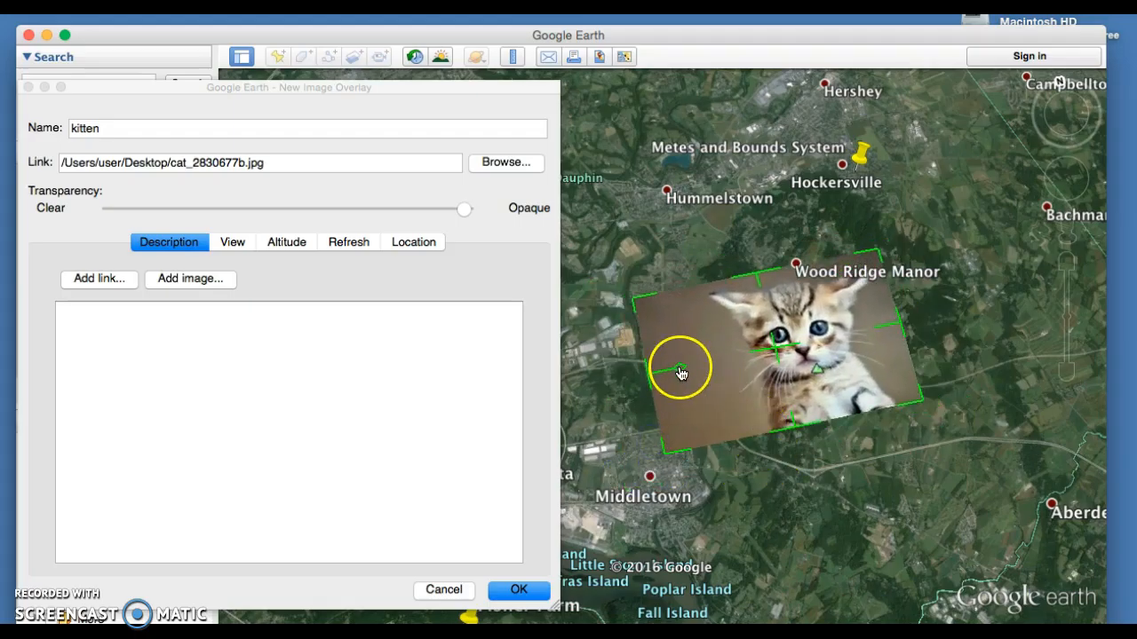
- Rotate the kitten overlay until it is nearly level and shift it east so it lies south-east of Wood Ridge Manor
{"action": "left_click_drag", "start_coordinate": [680, 373], "coordinate": [694, 348]}
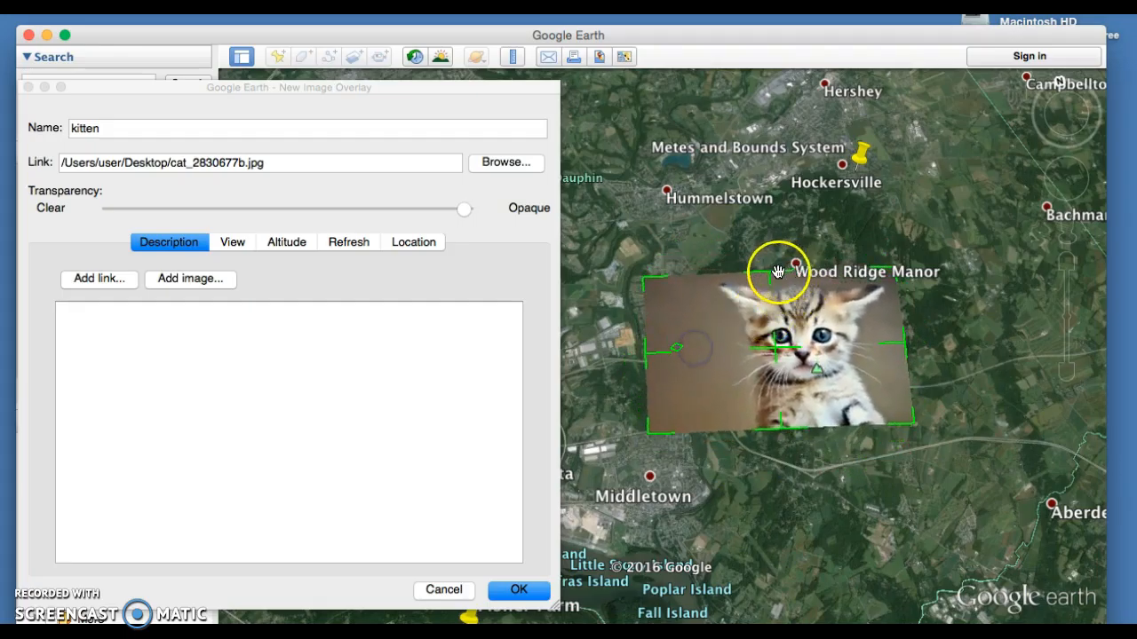
{"action": "left_click_drag", "start_coordinate": [774, 278], "coordinate": [773, 302]}
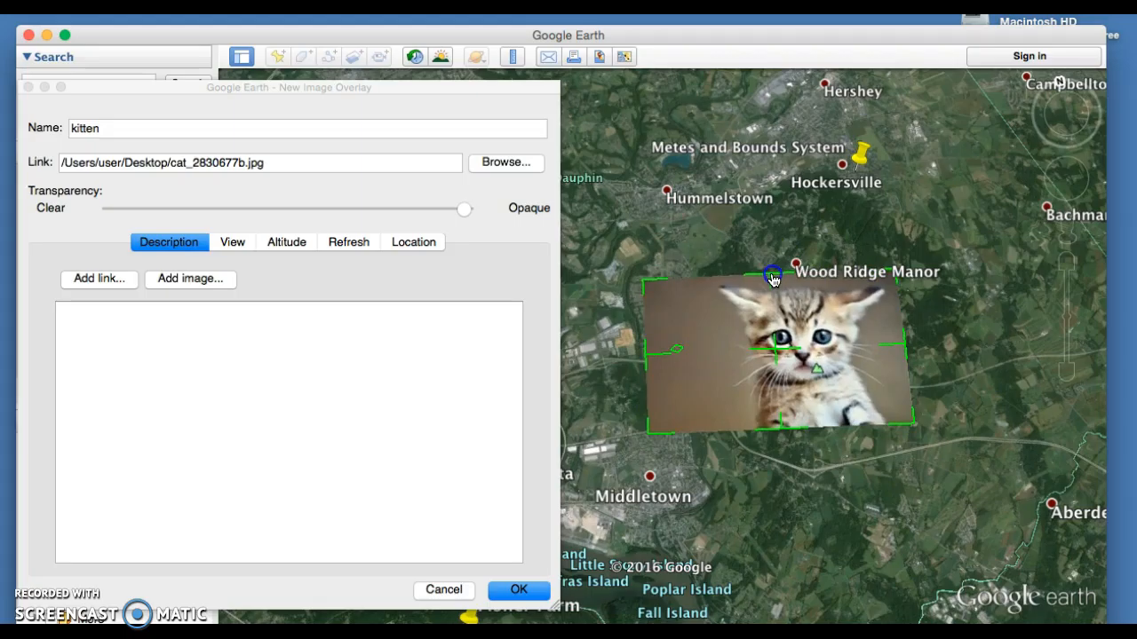
{"action": "left_click_drag", "start_coordinate": [778, 354], "coordinate": [844, 356]}
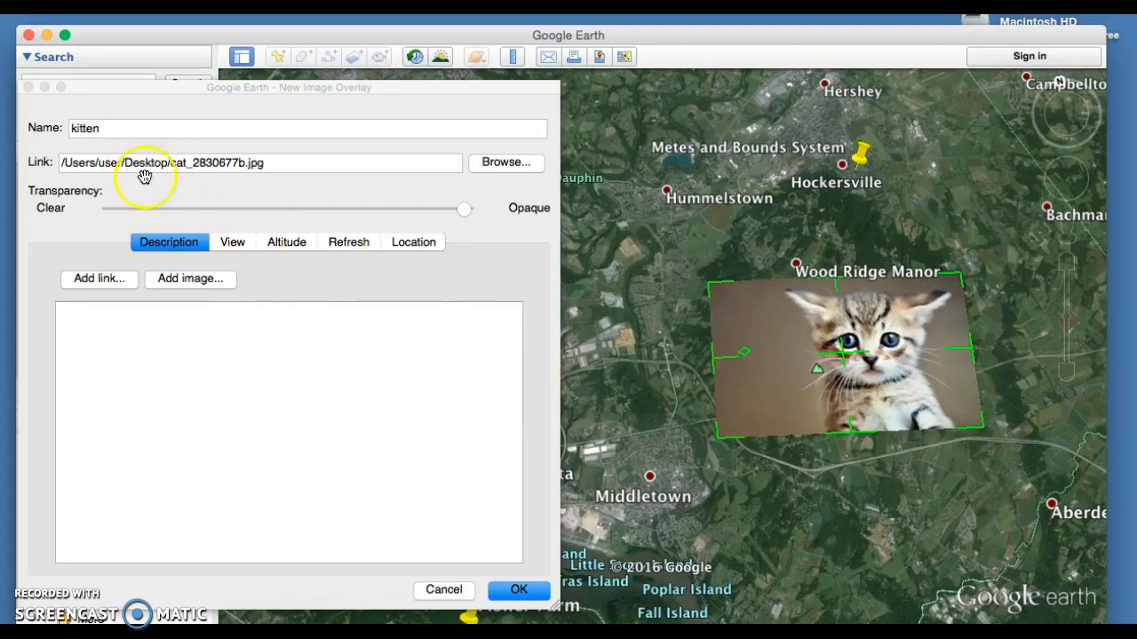
{"action": "left_click", "coordinate": [517, 589]}
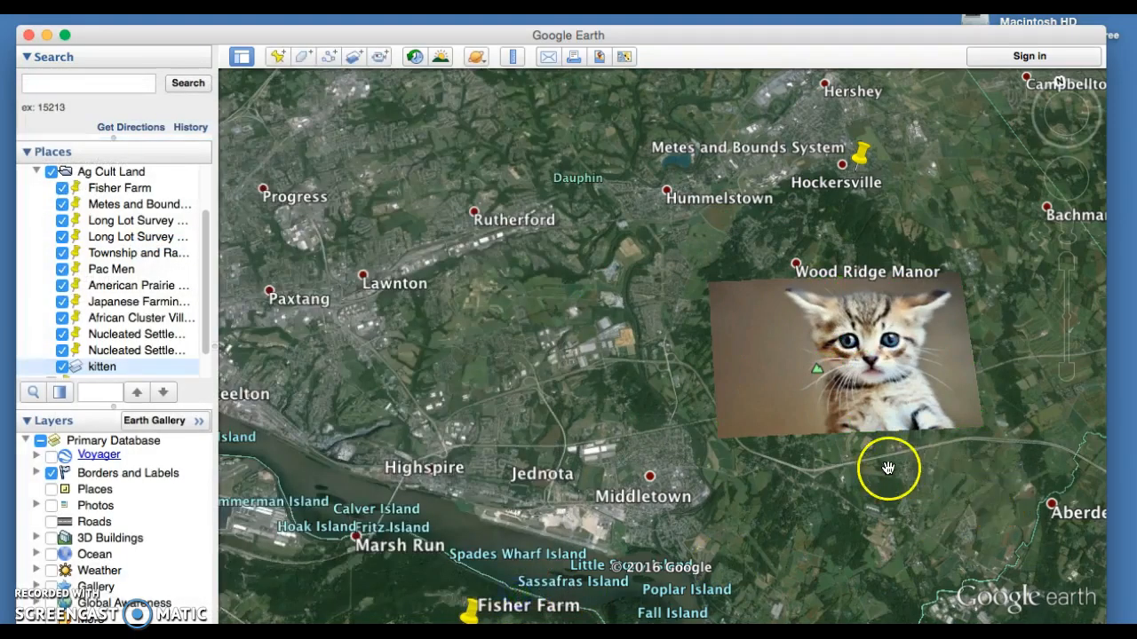
- Hide the Ag Cult Land folder's contents on the globe, including the kitten overlay, and keep its items listed
{"action": "scroll", "coordinate": [888, 468], "scroll_direction": "down", "scroll_amount": 10}
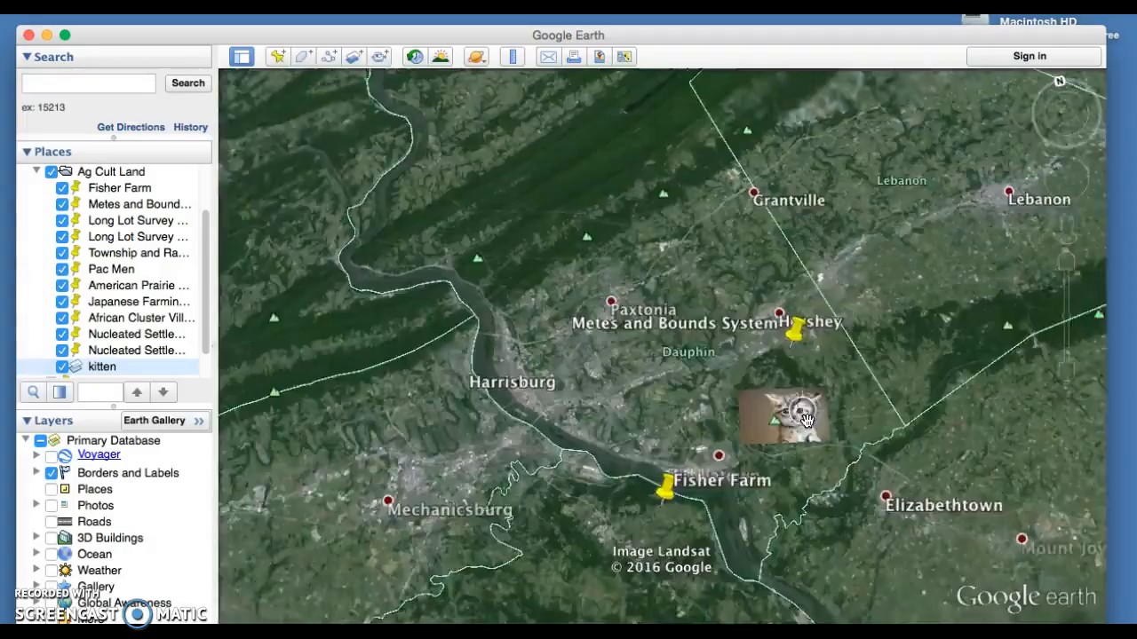
{"action": "scroll", "coordinate": [805, 420], "scroll_direction": "up", "scroll_amount": 10}
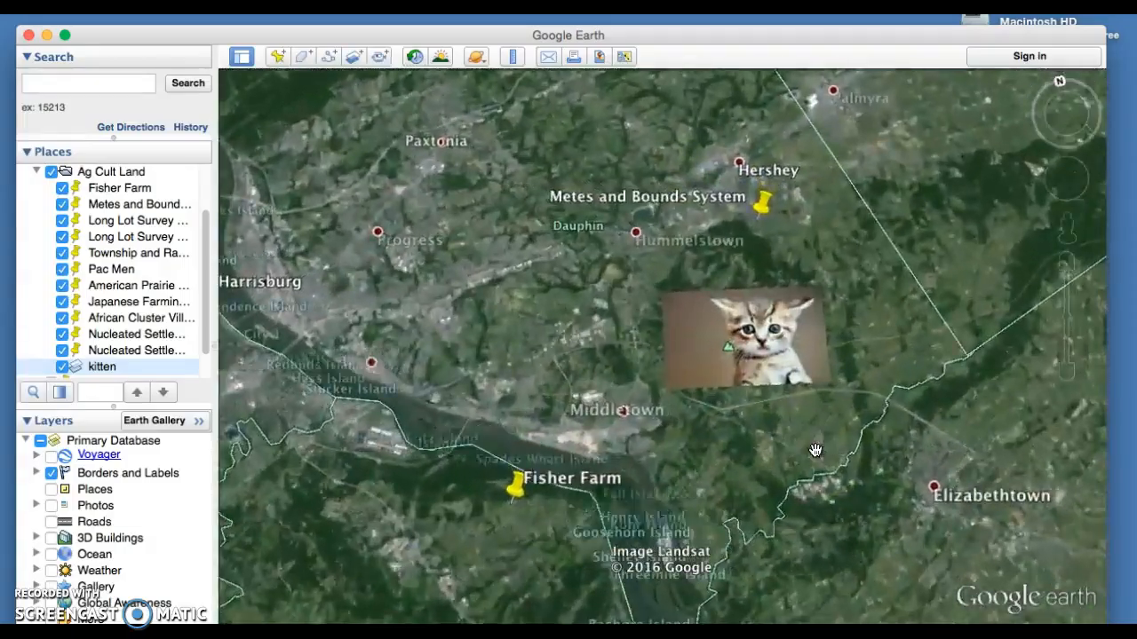
{"action": "scroll", "coordinate": [809, 449], "scroll_direction": "down", "scroll_amount": 10}
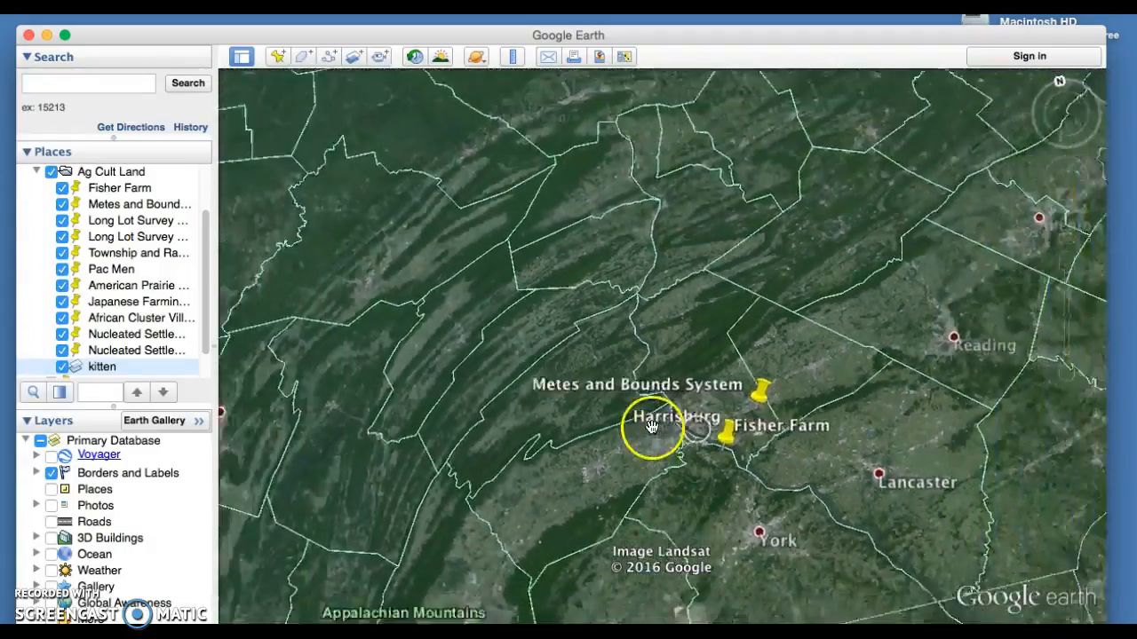
{"action": "scroll", "coordinate": [651, 425], "scroll_direction": "down", "scroll_amount": 6}
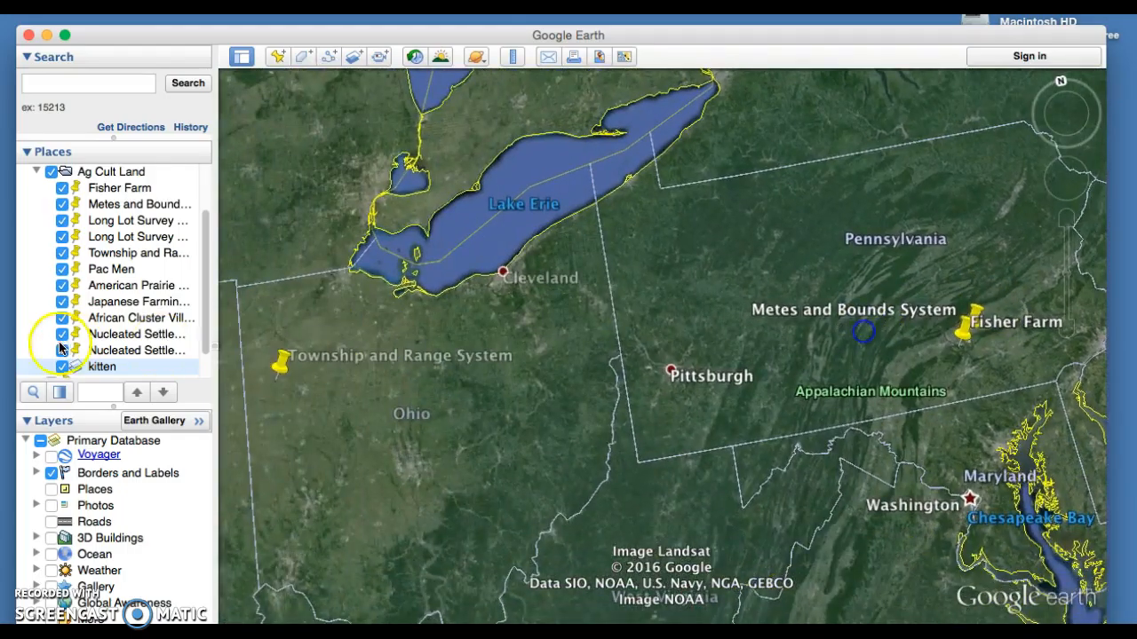
{"action": "left_click", "coordinate": [38, 174]}
{"action": "left_click", "coordinate": [37, 236]}
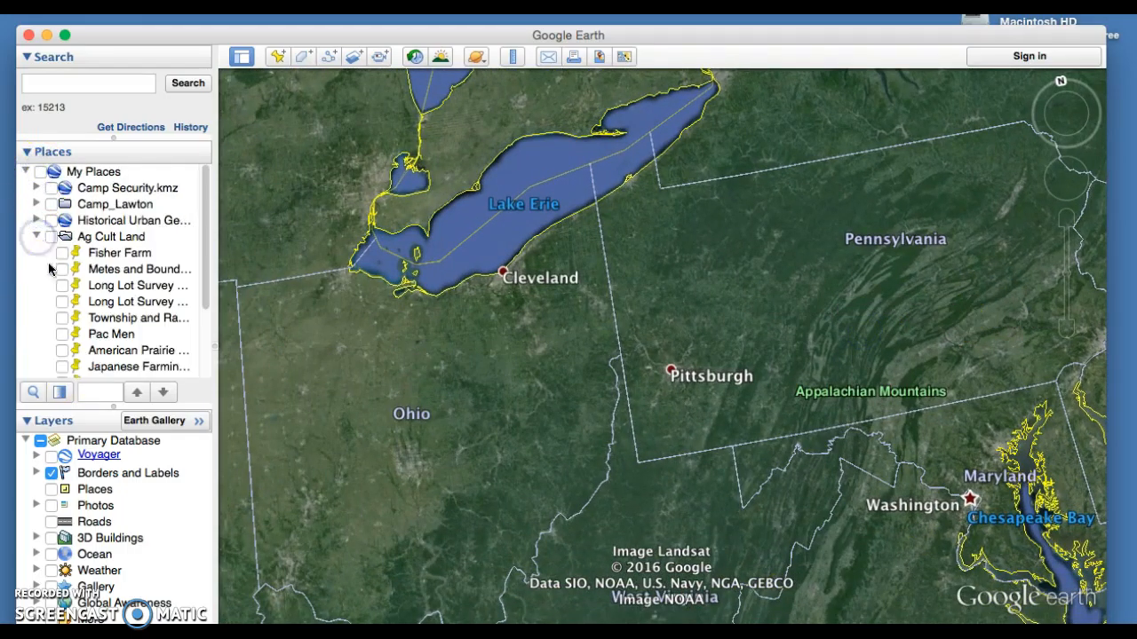
{"action": "scroll", "coordinate": [62, 302], "scroll_direction": "down", "scroll_amount": 3}
{"action": "left_click", "coordinate": [78, 336]}
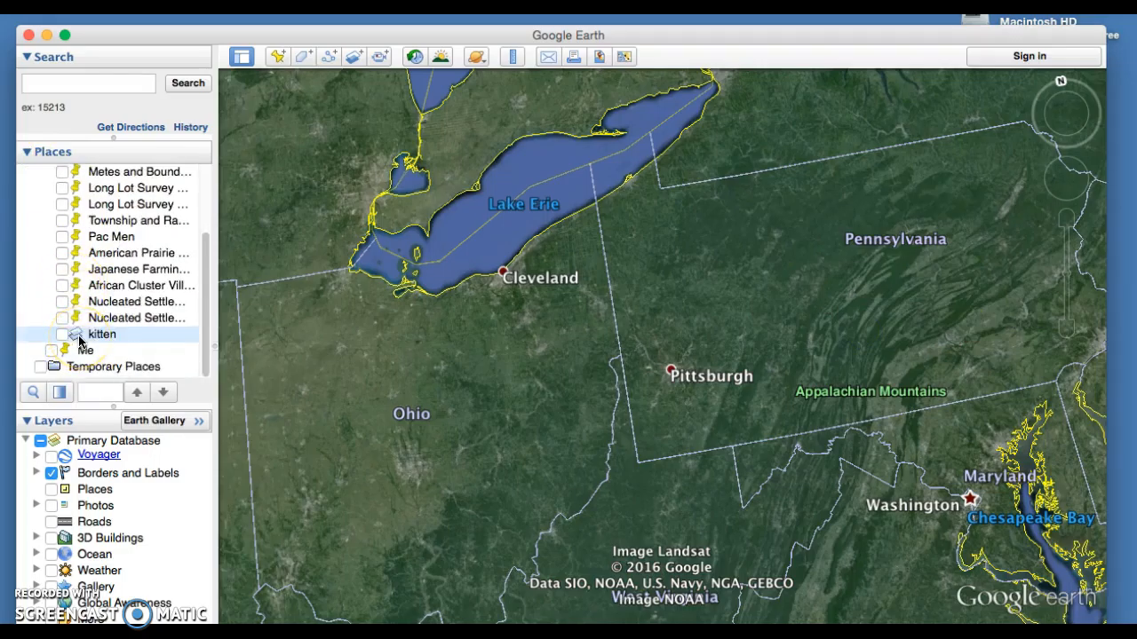
- Centre the whole of Pennsylvania in the map view and reset the view to north up
{"action": "left_click_drag", "start_coordinate": [507, 367], "coordinate": [459, 330]}
{"action": "left_click_drag", "start_coordinate": [901, 259], "coordinate": [753, 368]}
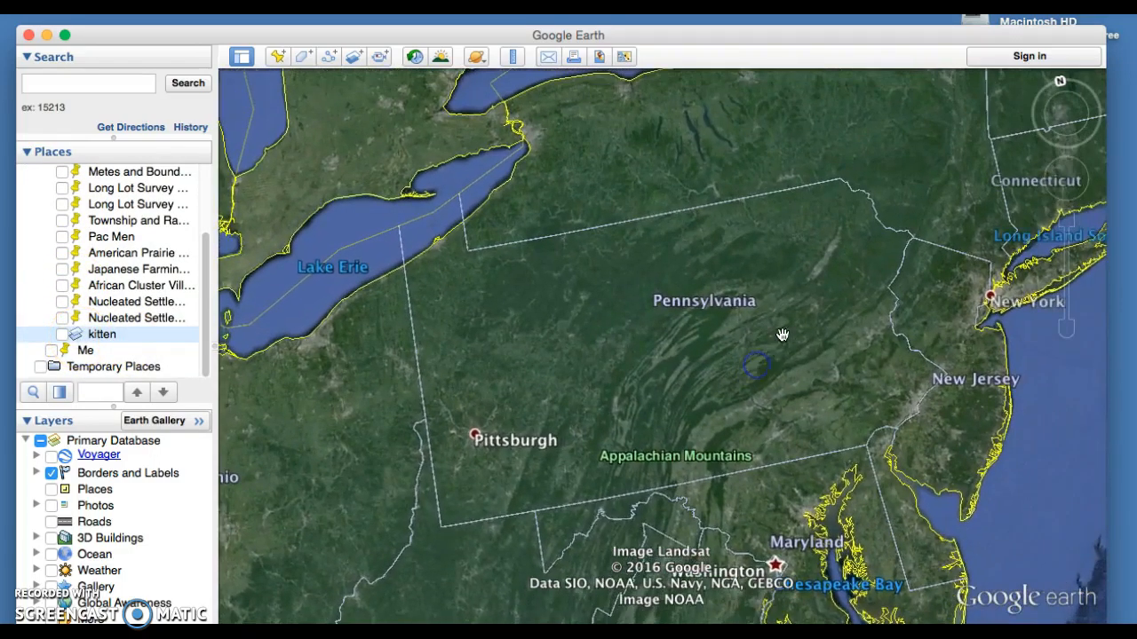
{"action": "left_click", "coordinate": [1062, 85]}
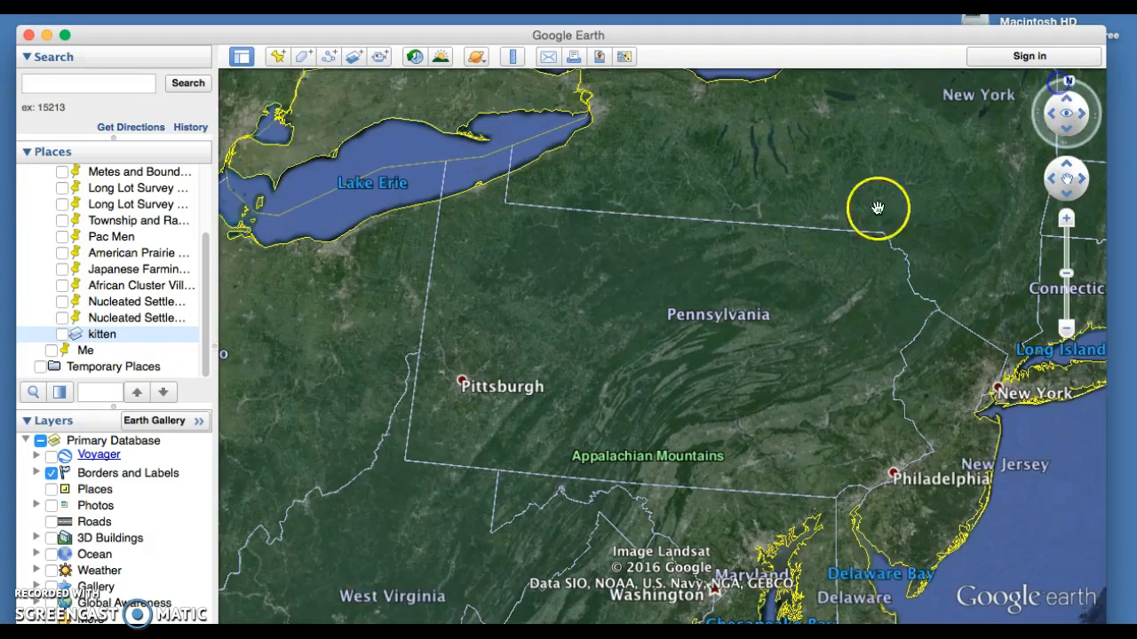
{"action": "left_click_drag", "start_coordinate": [629, 341], "coordinate": [622, 361]}
{"action": "left_click", "coordinate": [1070, 83]}
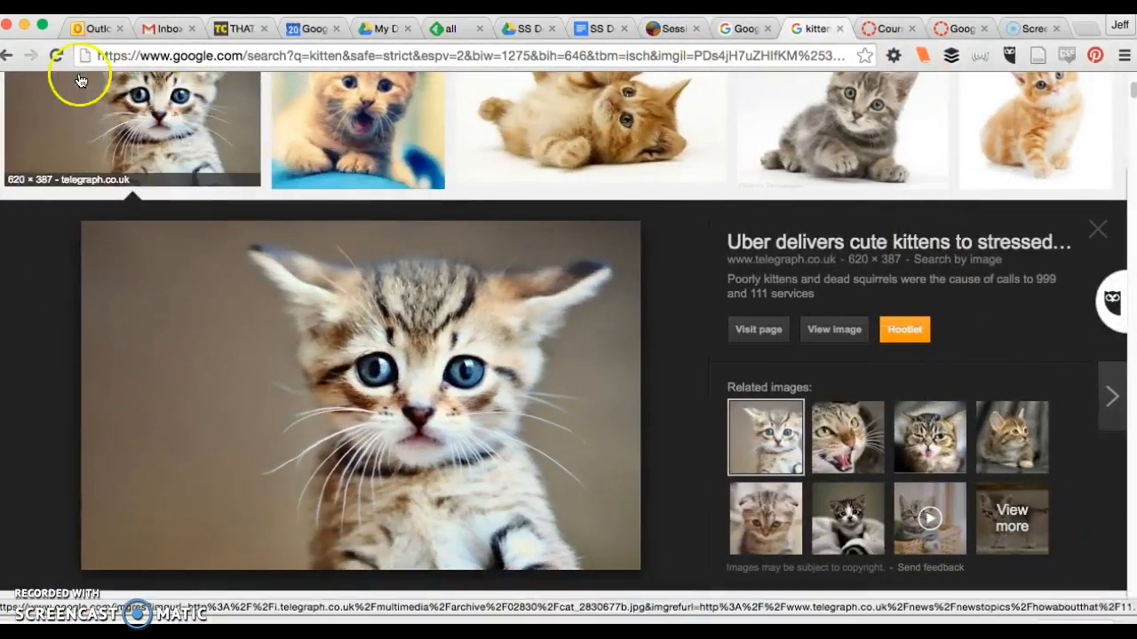
- Switch to Chrome, go back to the Google results page and search for pennsylvania map
{"action": "left_click", "coordinate": [7, 56]}
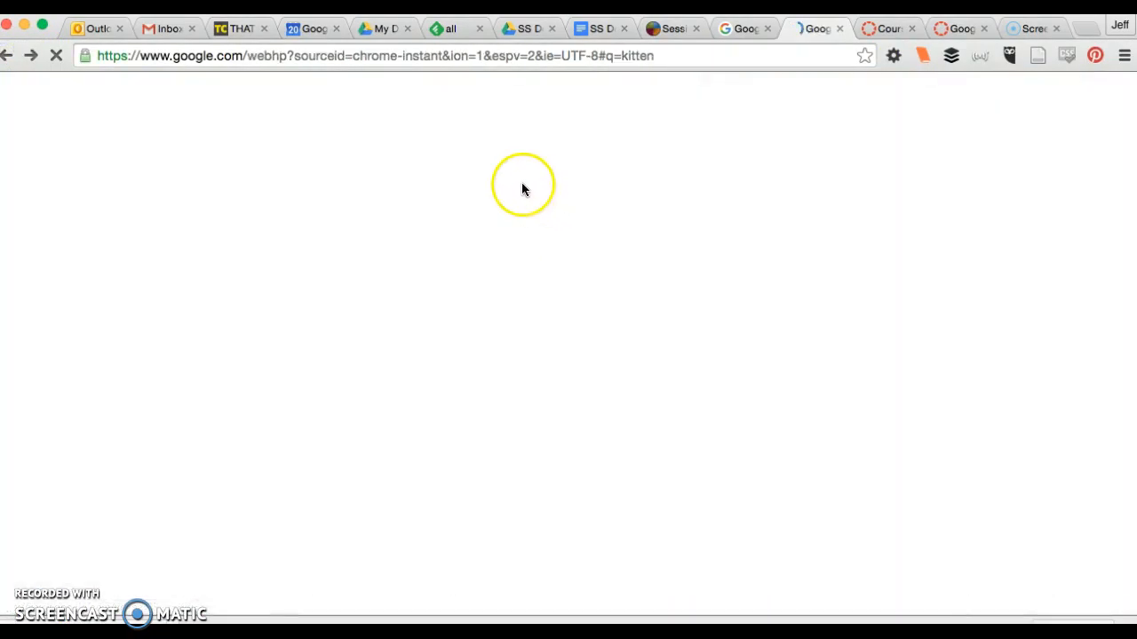
{"action": "left_click", "coordinate": [343, 103]}
{"action": "type", "text": "p"}
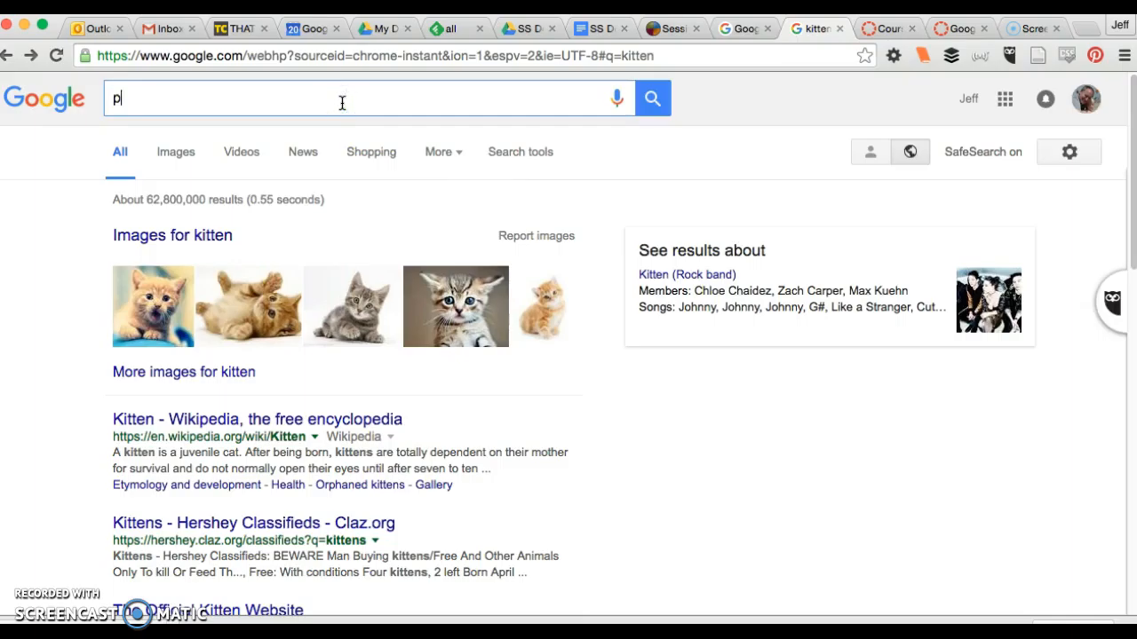
{"action": "type", "text": "ennsylvania map"}
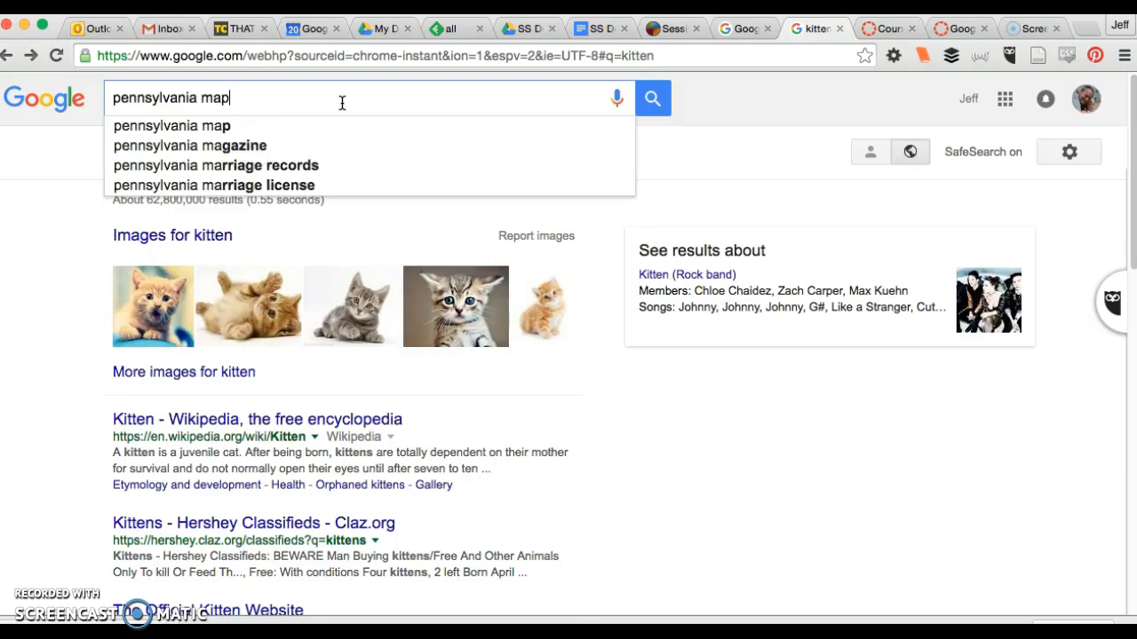
{"action": "key", "text": "Return"}
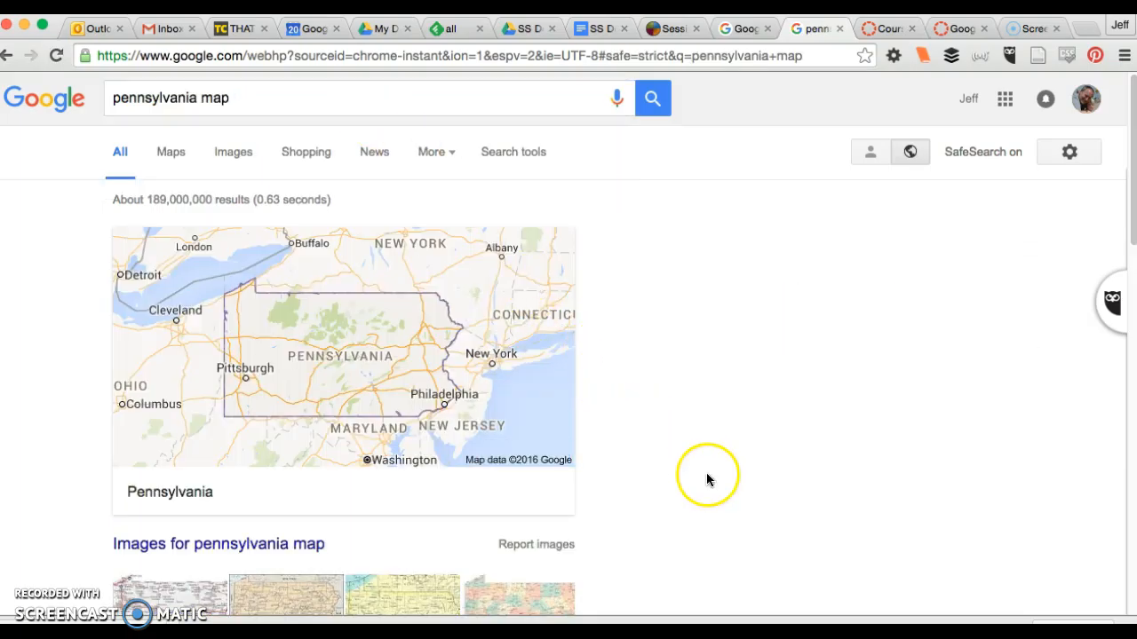
- Open the mapofus.org Pennsylvania county map from the image results and save it to the Desktop as PA-county.jpg
{"action": "scroll", "coordinate": [707, 480], "scroll_direction": "down", "scroll_amount": 5}
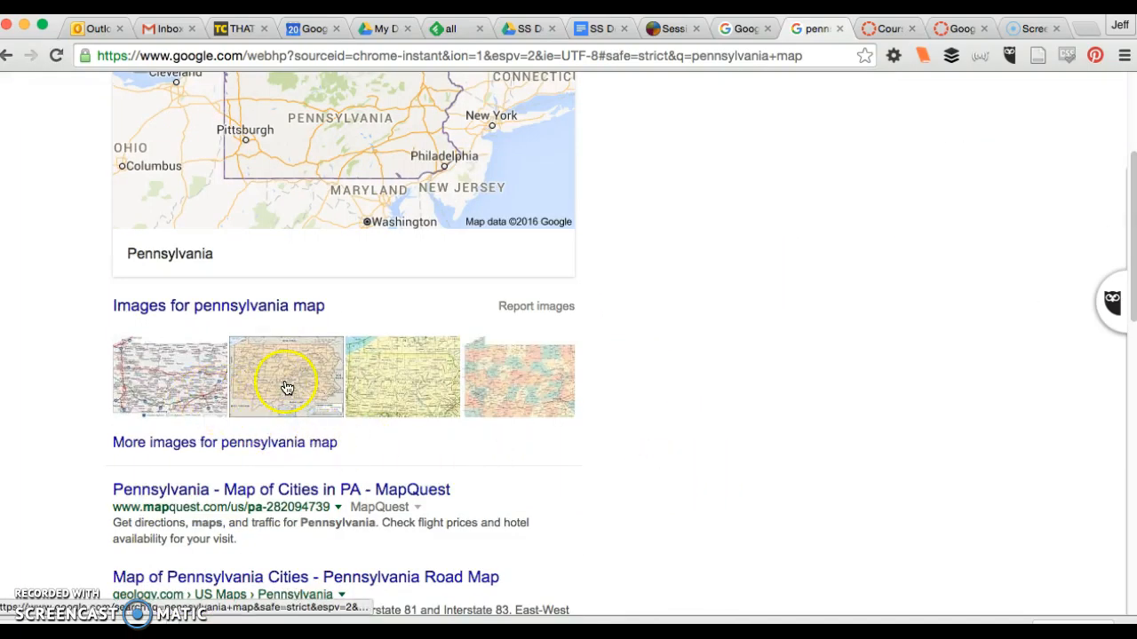
{"action": "left_click", "coordinate": [286, 384]}
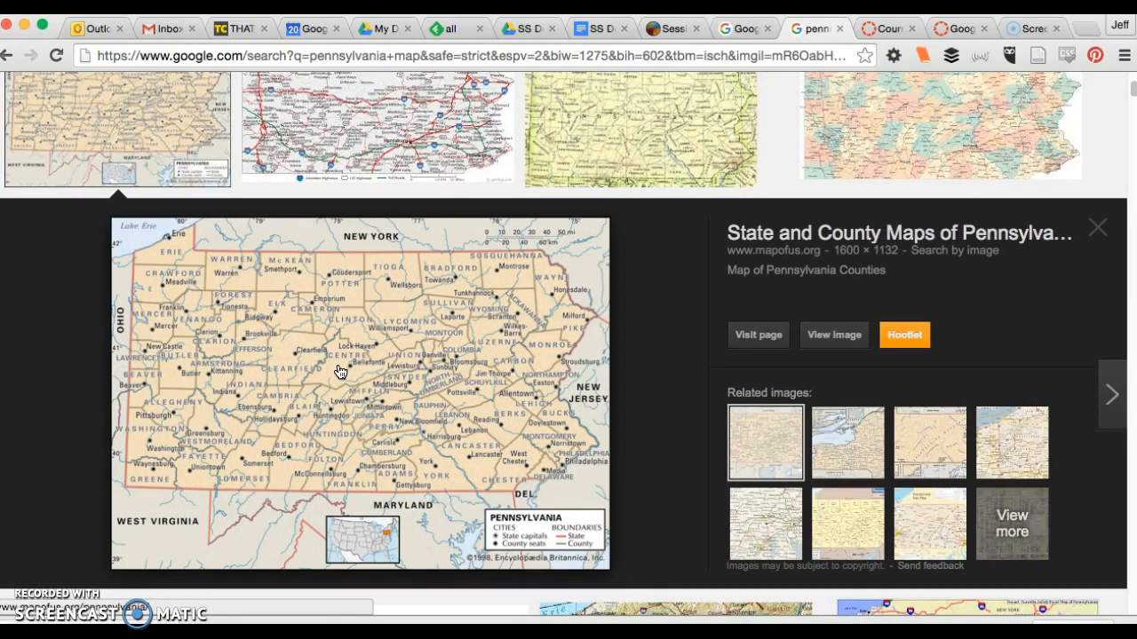
{"action": "right_click", "coordinate": [340, 372]}
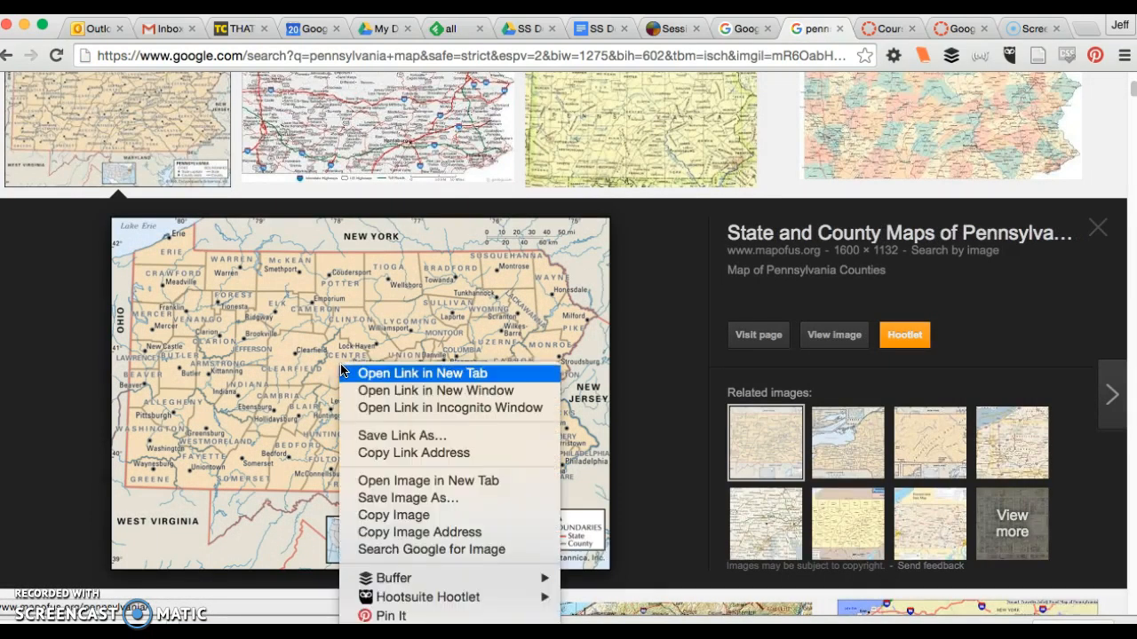
{"action": "left_click", "coordinate": [583, 431]}
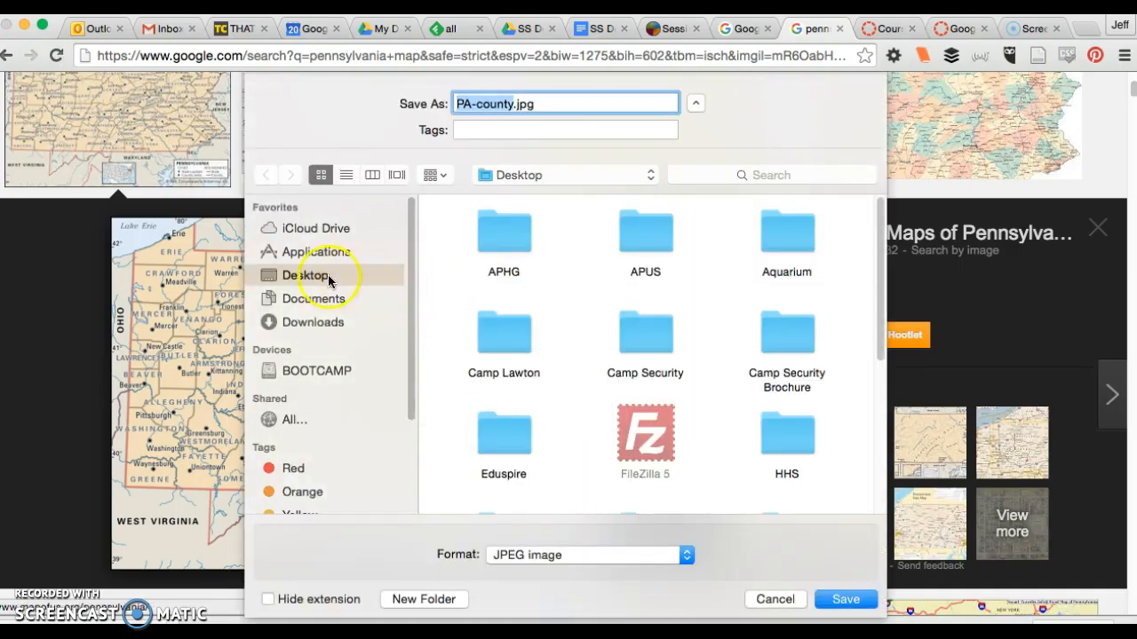
{"action": "left_click", "coordinate": [846, 599]}
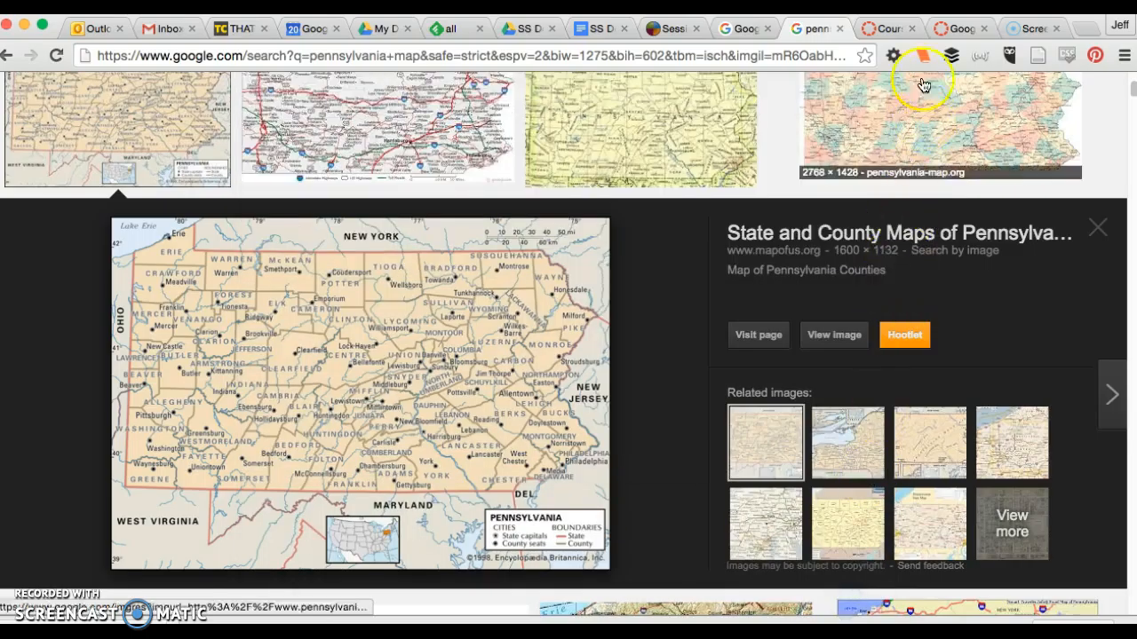
- Return to Google Earth and start a new image overlay linked to PA-county.jpg from the Desktop
{"action": "left_click", "coordinate": [926, 21]}
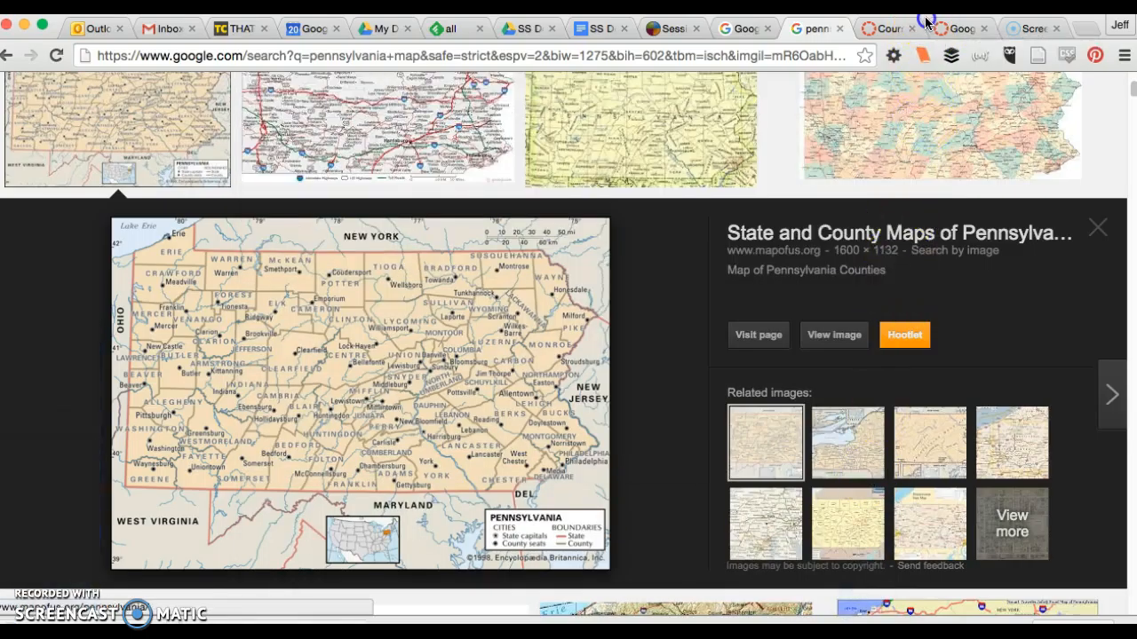
{"action": "double_click", "coordinate": [927, 22]}
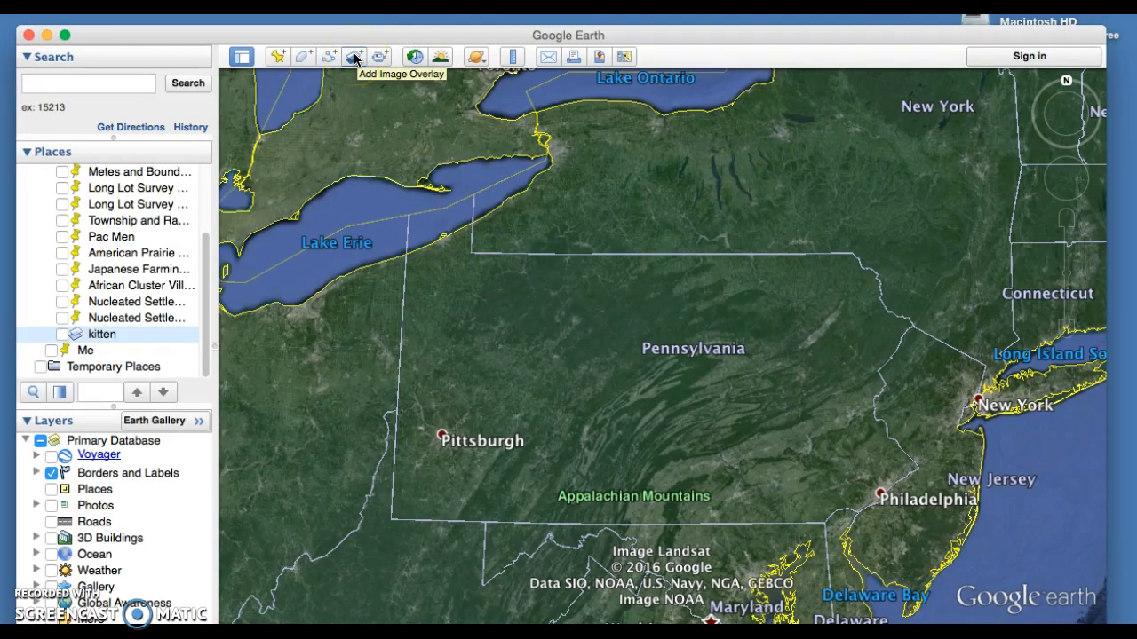
{"action": "left_click", "coordinate": [354, 59]}
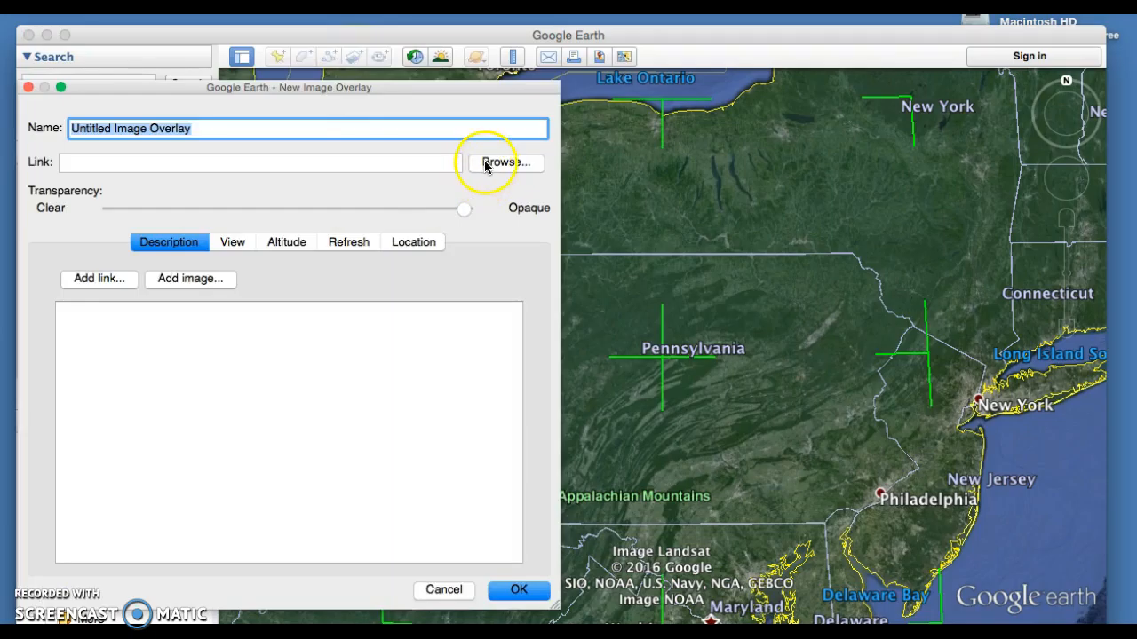
{"action": "left_click", "coordinate": [486, 164]}
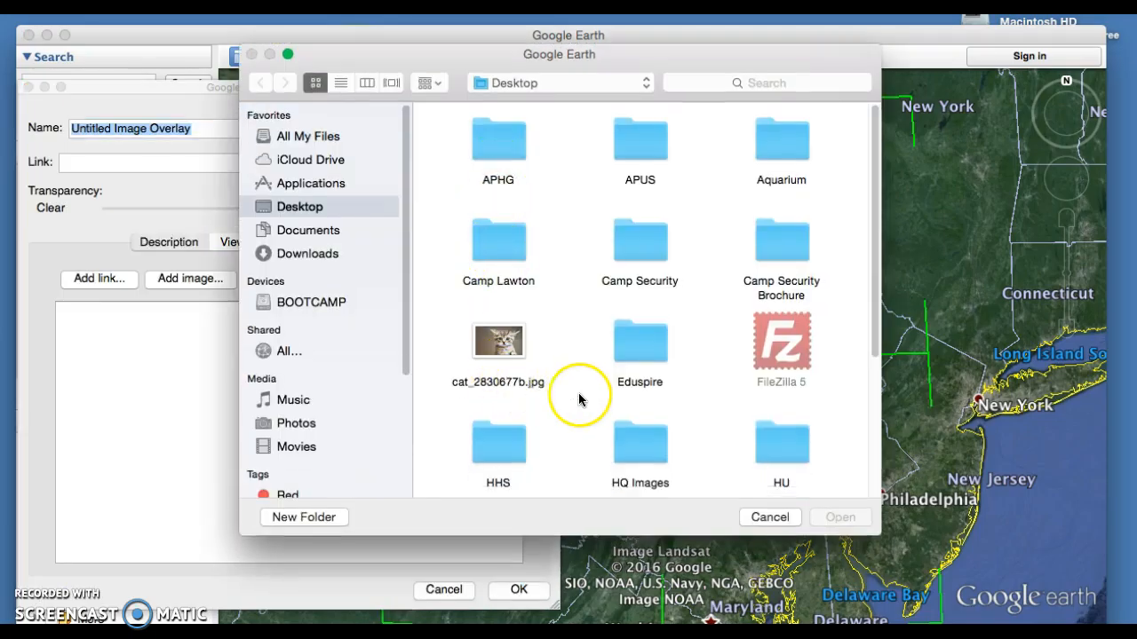
{"action": "scroll", "coordinate": [581, 400], "scroll_direction": "down", "scroll_amount": 3}
{"action": "left_click", "coordinate": [794, 336]}
{"action": "left_click", "coordinate": [825, 522]}
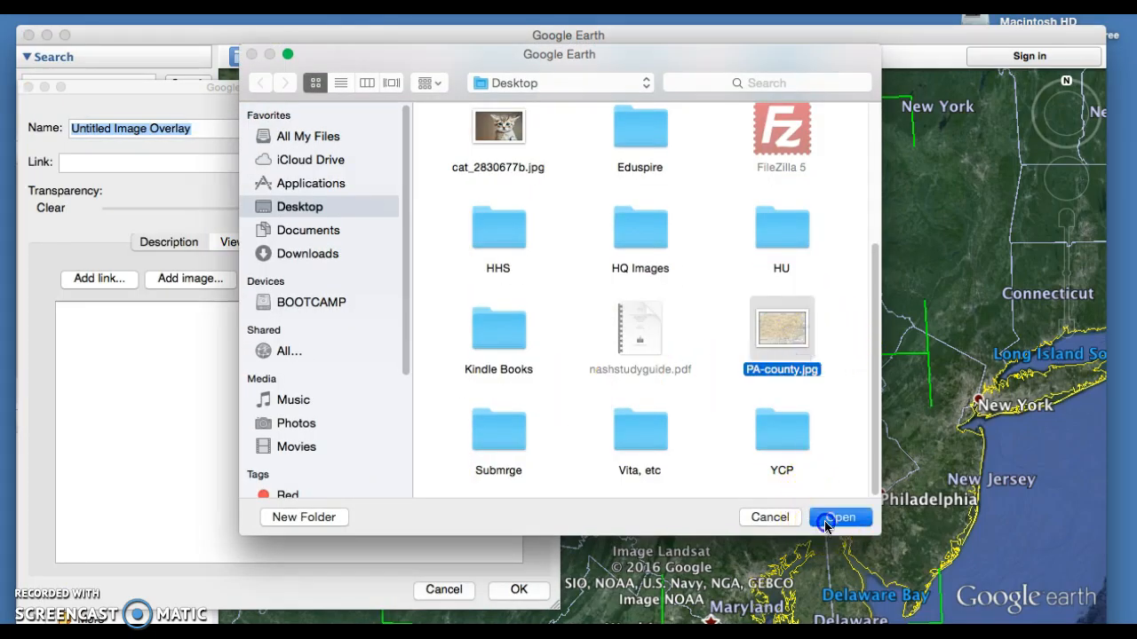
- Shift the county map overlay slightly east and set its transparency to about a third of the way from clear to opaque
{"action": "left_click_drag", "start_coordinate": [504, 91], "coordinate": [202, 94]}
{"action": "left_click_drag", "start_coordinate": [661, 357], "coordinate": [719, 371]}
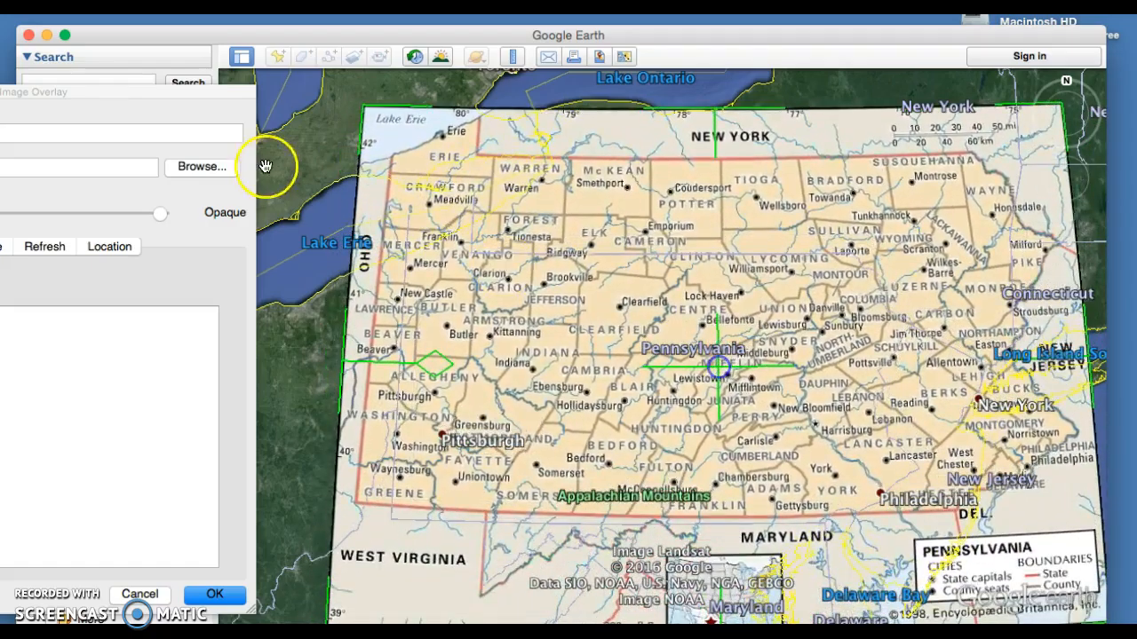
{"action": "left_click_drag", "start_coordinate": [176, 93], "coordinate": [565, 92]}
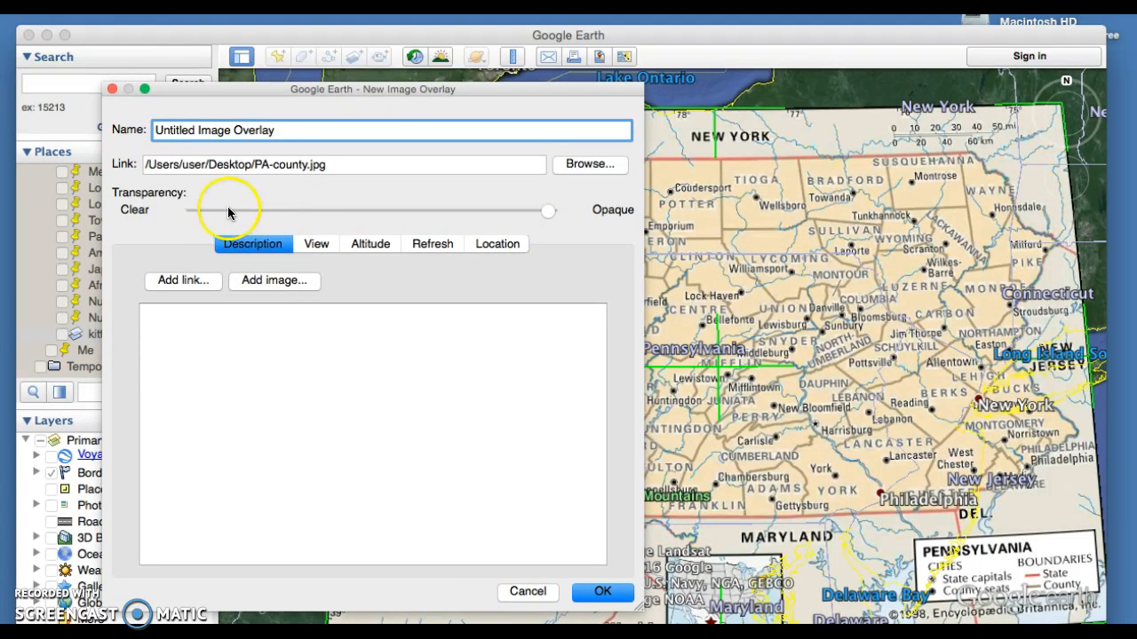
{"action": "left_click_drag", "start_coordinate": [546, 215], "coordinate": [311, 221]}
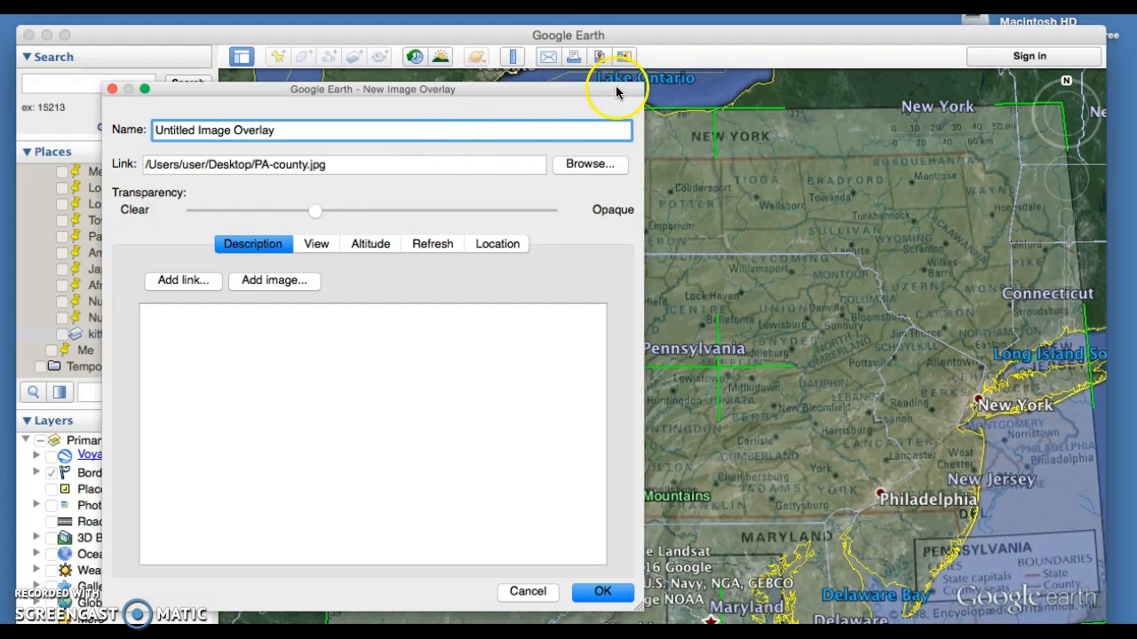
- Move the overlay settings window clear of the map and shift the county map east to match Pennsylvania's southwest corner
{"action": "left_click_drag", "start_coordinate": [619, 90], "coordinate": [114, 132]}
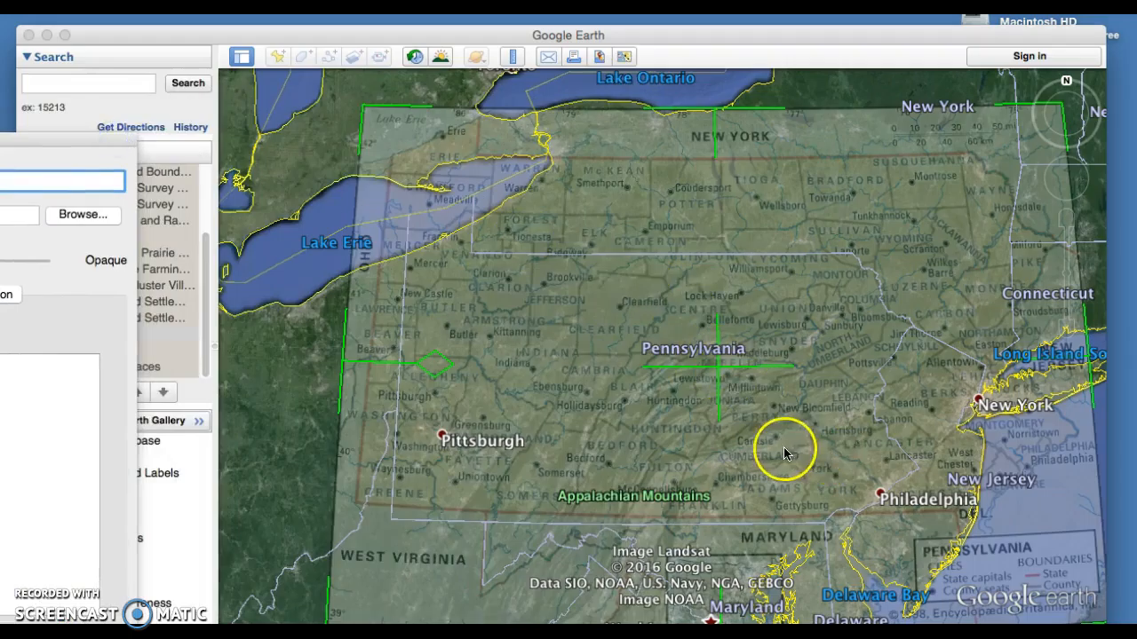
{"action": "scroll", "coordinate": [771, 450], "scroll_direction": "down", "scroll_amount": 2}
{"action": "scroll", "coordinate": [730, 380], "scroll_direction": "up", "scroll_amount": 3}
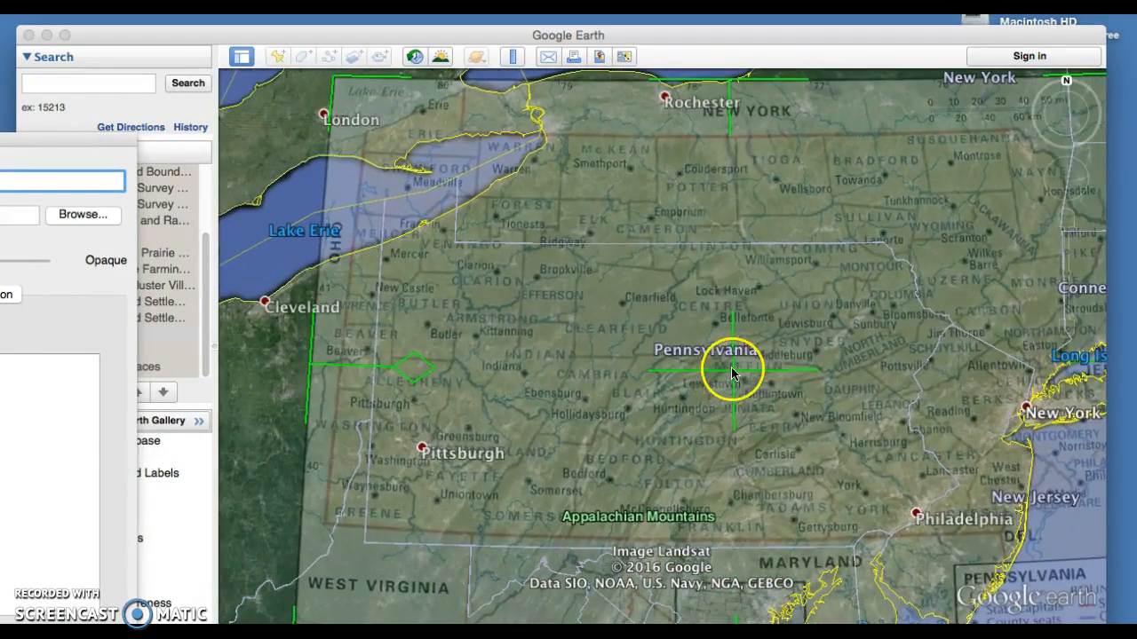
{"action": "scroll", "coordinate": [771, 378], "scroll_direction": "up", "scroll_amount": 1}
{"action": "left_click_drag", "start_coordinate": [771, 379], "coordinate": [773, 389]}
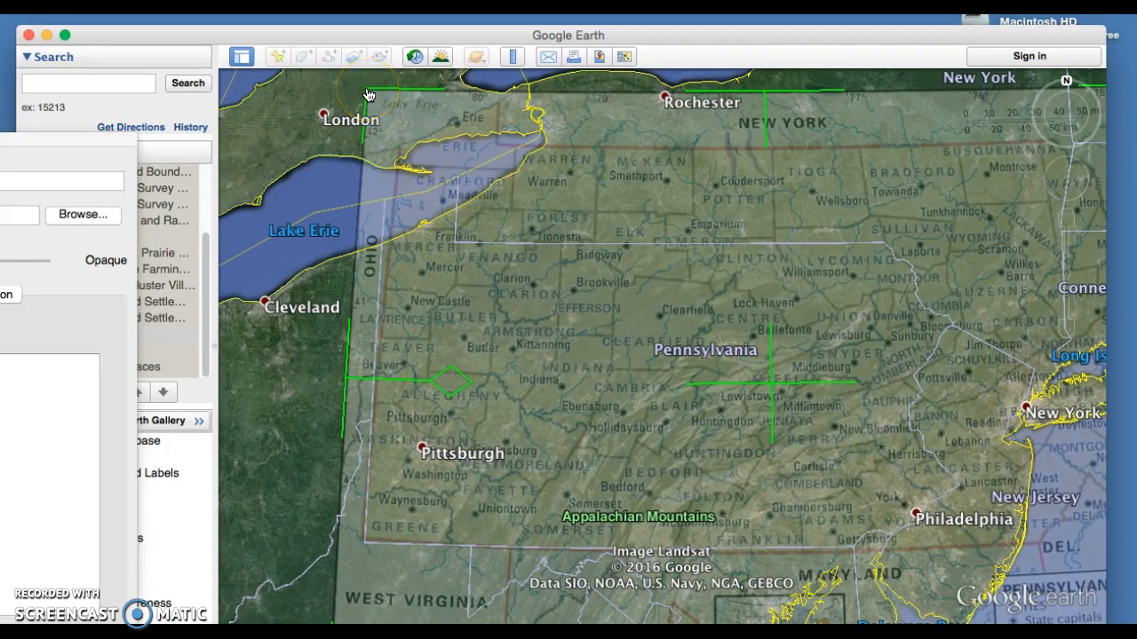
- Shrink the county map overlay from its northwest corner and reposition it over Pennsylvania's western and southern borders
{"action": "left_click_drag", "start_coordinate": [367, 92], "coordinate": [418, 187]}
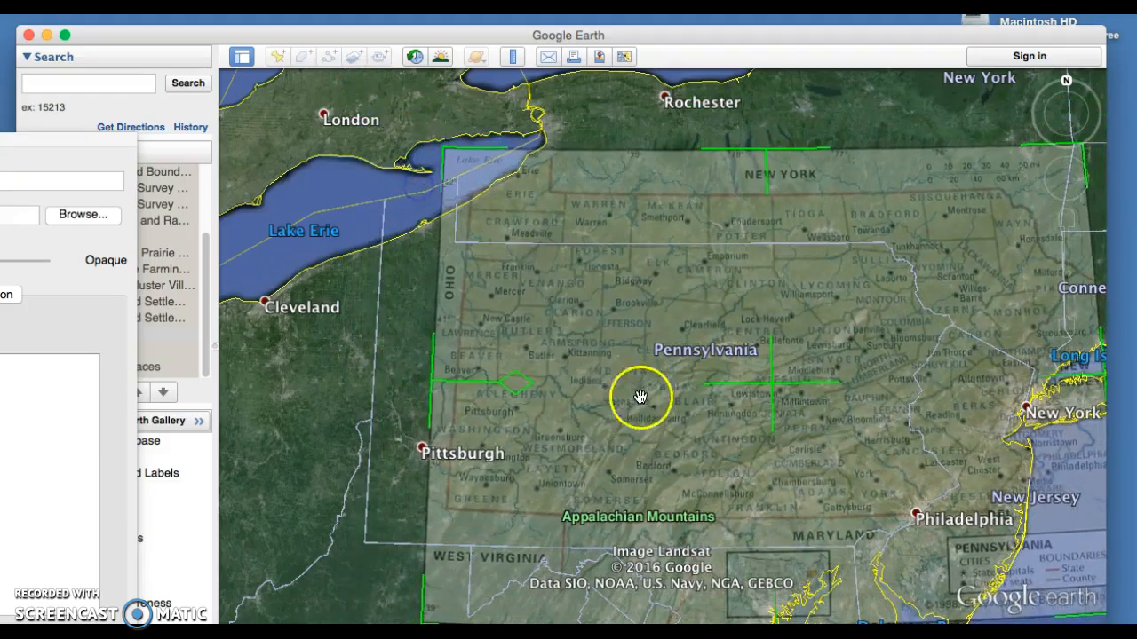
{"action": "left_click_drag", "start_coordinate": [771, 388], "coordinate": [695, 423]}
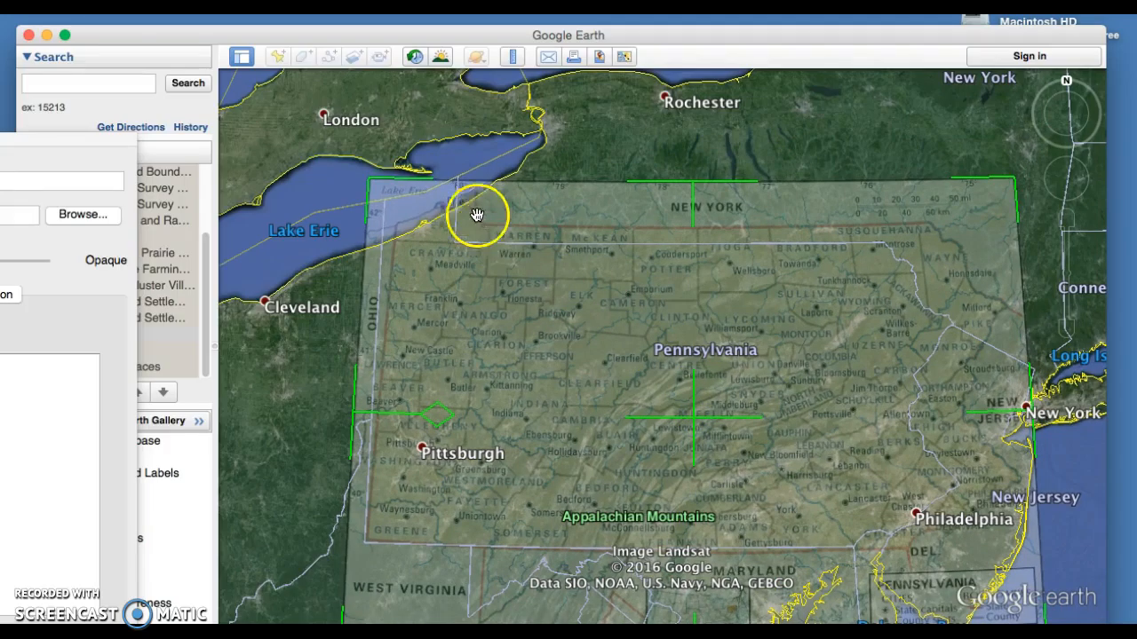
{"action": "left_click_drag", "start_coordinate": [369, 184], "coordinate": [347, 202]}
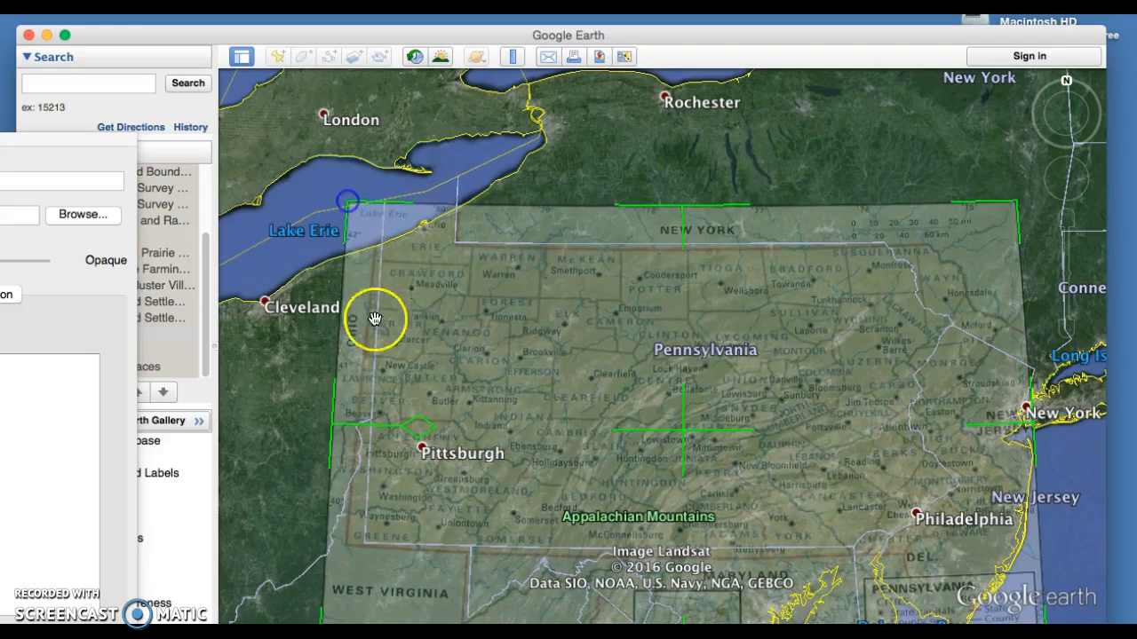
- Pull the overlay's west edge in slightly, rotate the map a little counterclockwise and re-centre it over Pennsylvania
{"action": "left_click_drag", "start_coordinate": [335, 418], "coordinate": [343, 418]}
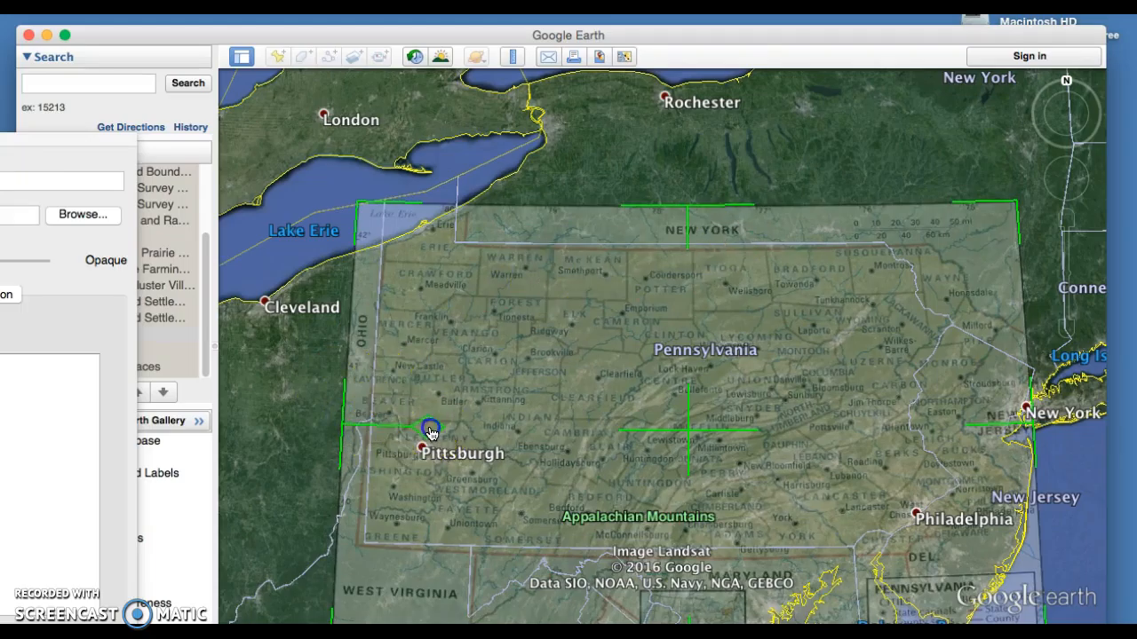
{"action": "left_click_drag", "start_coordinate": [429, 432], "coordinate": [433, 441]}
{"action": "left_click_drag", "start_coordinate": [690, 434], "coordinate": [692, 427]}
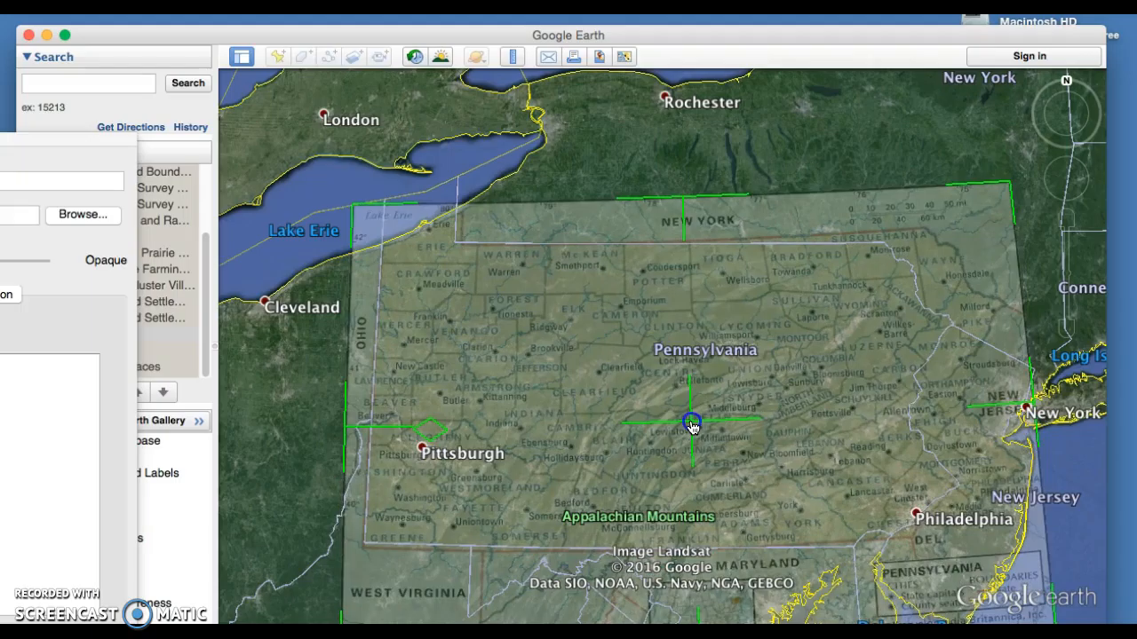
- Narrow the county map overlay from its east edge to fit Pennsylvania's eastern border and nudge it slightly southeast
{"action": "left_click_drag", "start_coordinate": [1010, 183], "coordinate": [1012, 187]}
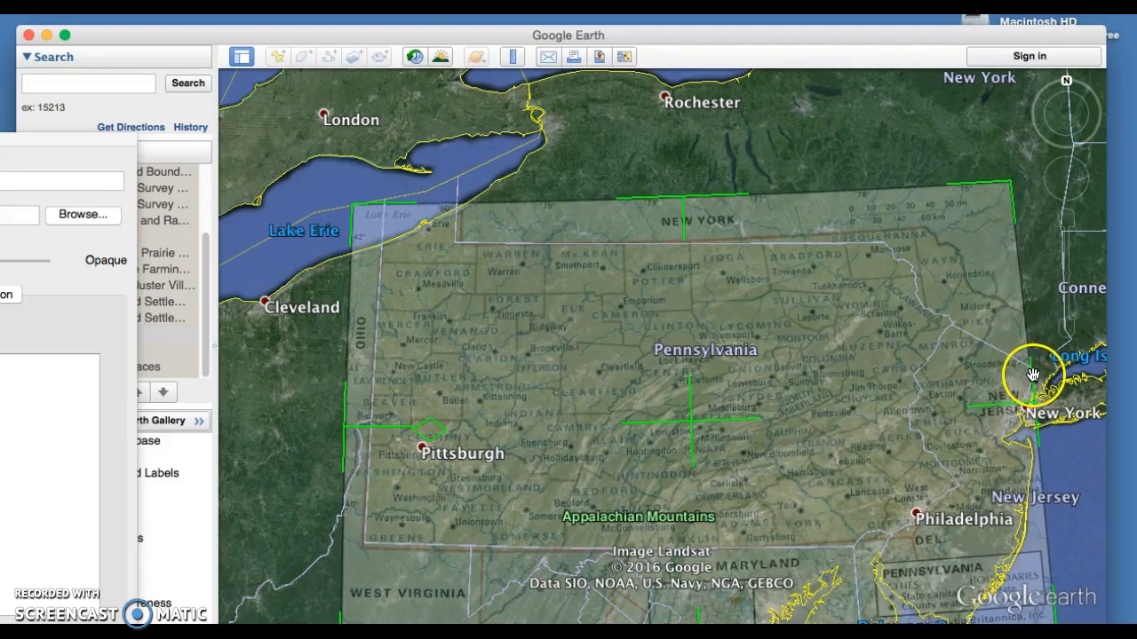
{"action": "left_click_drag", "start_coordinate": [1033, 375], "coordinate": [949, 414]}
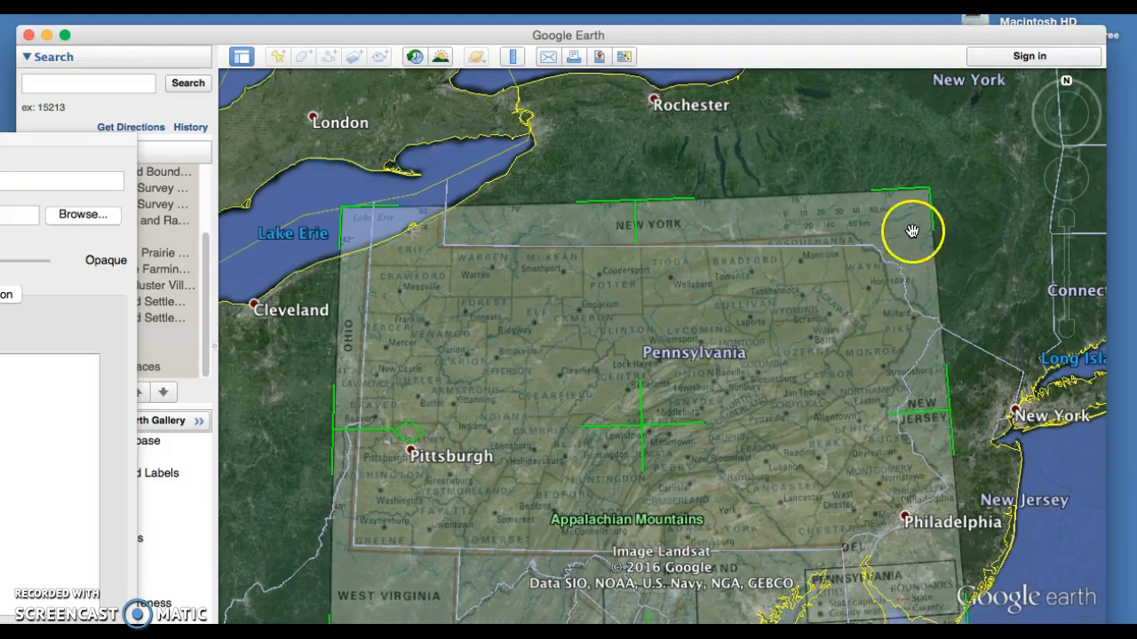
{"action": "left_click_drag", "start_coordinate": [639, 424], "coordinate": [645, 432]}
- Set the county map overlay's transparency almost fully opaque and save the new image overlay
{"action": "left_click", "coordinate": [235, 180]}
{"action": "left_click_drag", "start_coordinate": [112, 146], "coordinate": [788, 95]}
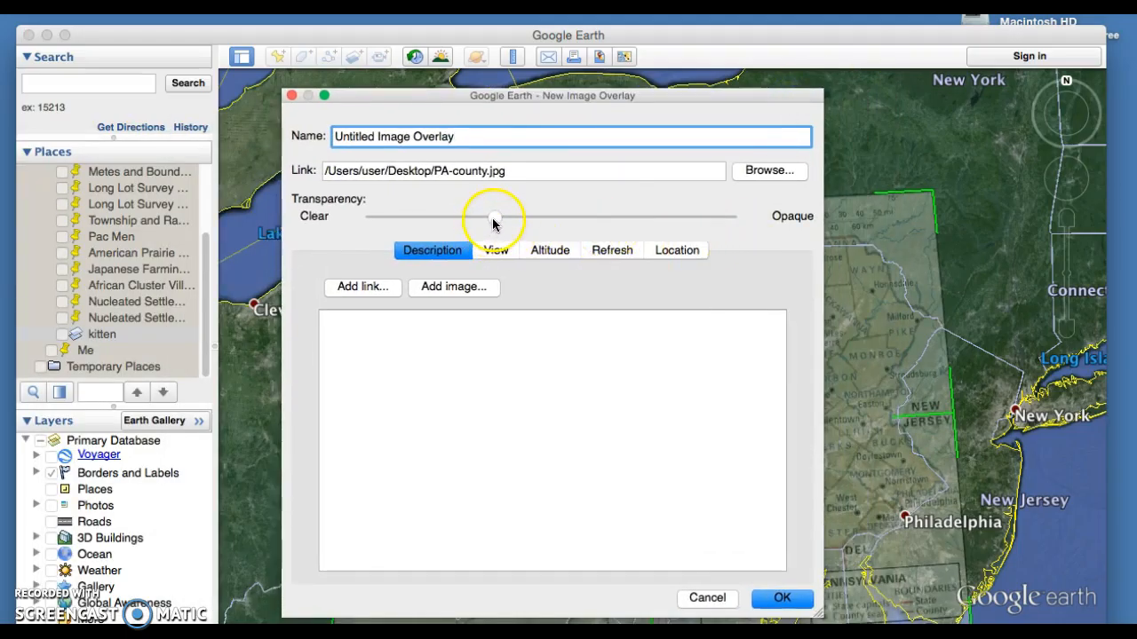
{"action": "left_click_drag", "start_coordinate": [494, 222], "coordinate": [751, 216]}
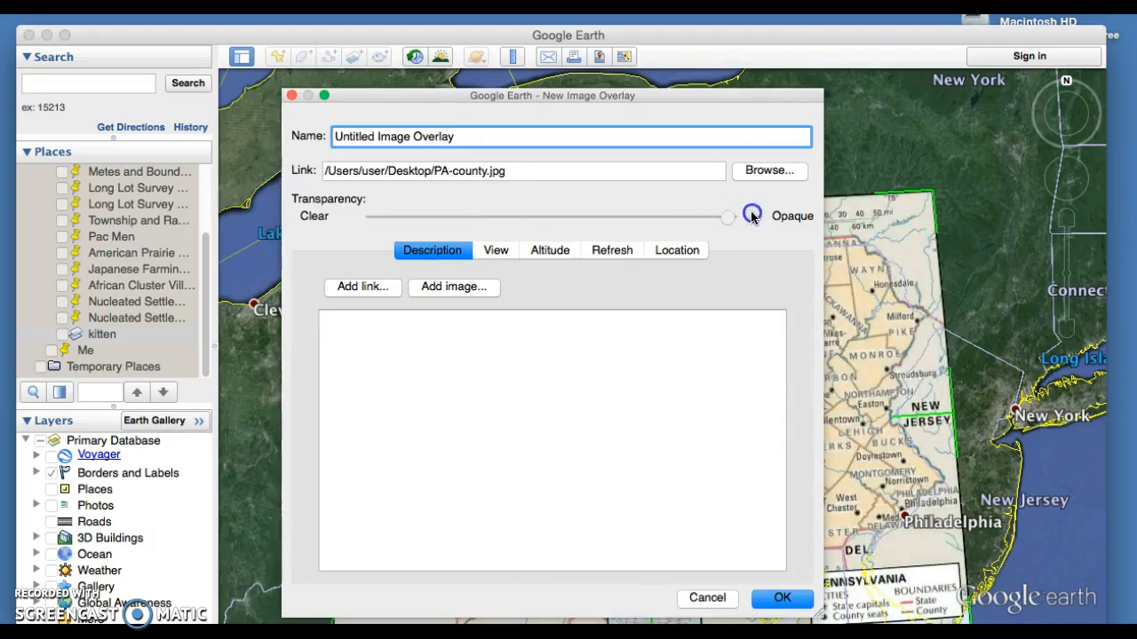
{"action": "left_click_drag", "start_coordinate": [786, 102], "coordinate": [508, 89]}
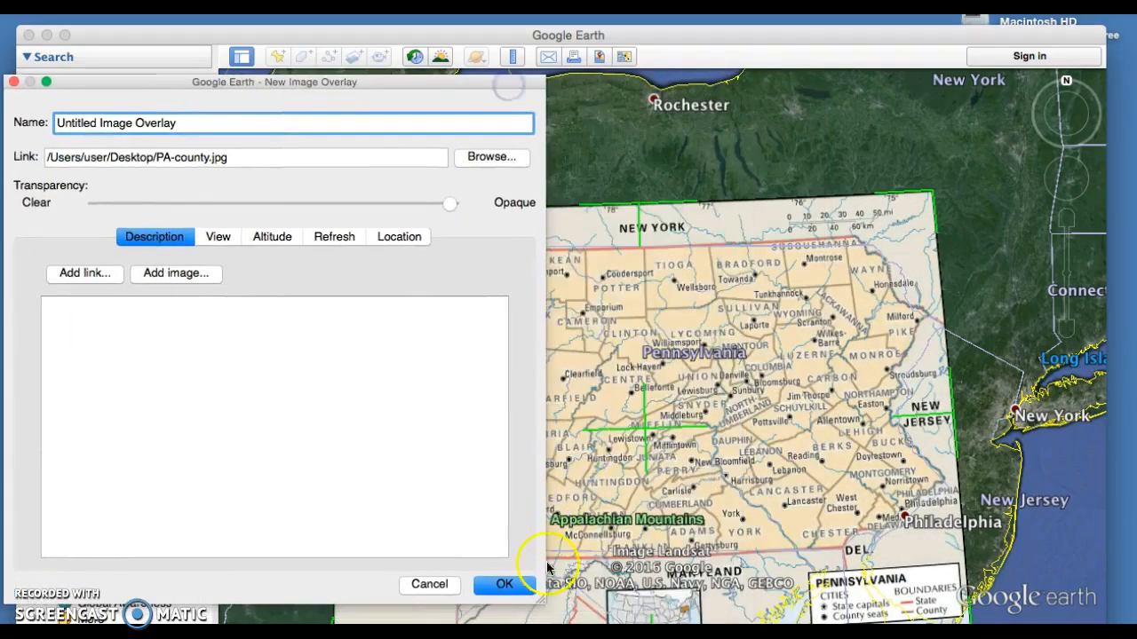
{"action": "left_click", "coordinate": [505, 585]}
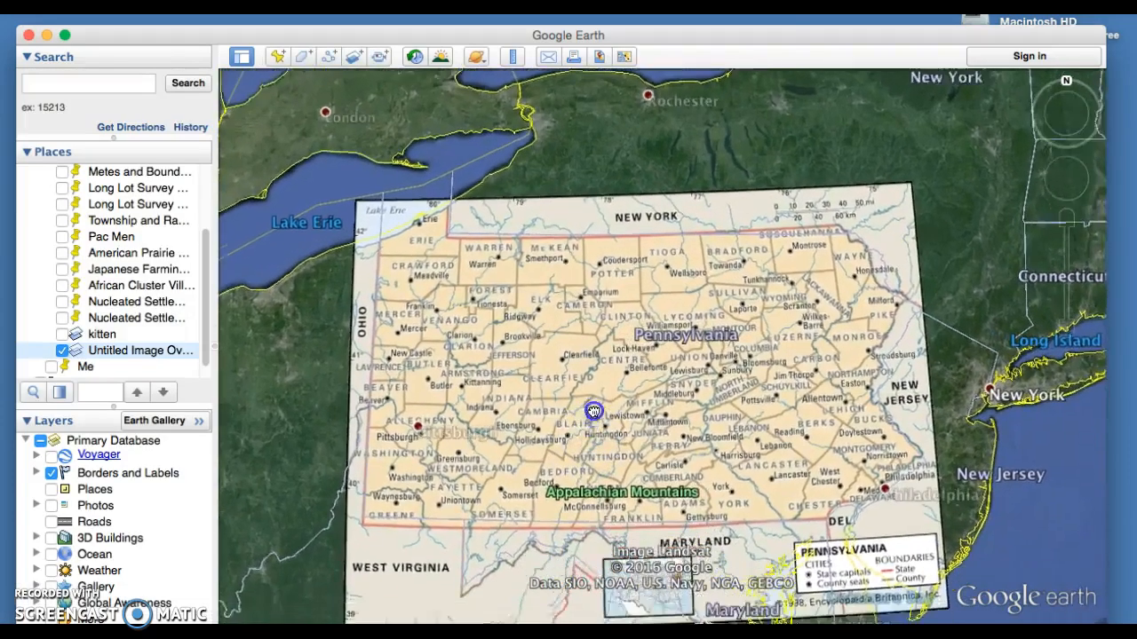
- Hide the county map overlay and examine the uncovered terrain and state borders of Pennsylvania
{"action": "left_click_drag", "start_coordinate": [593, 411], "coordinate": [608, 374]}
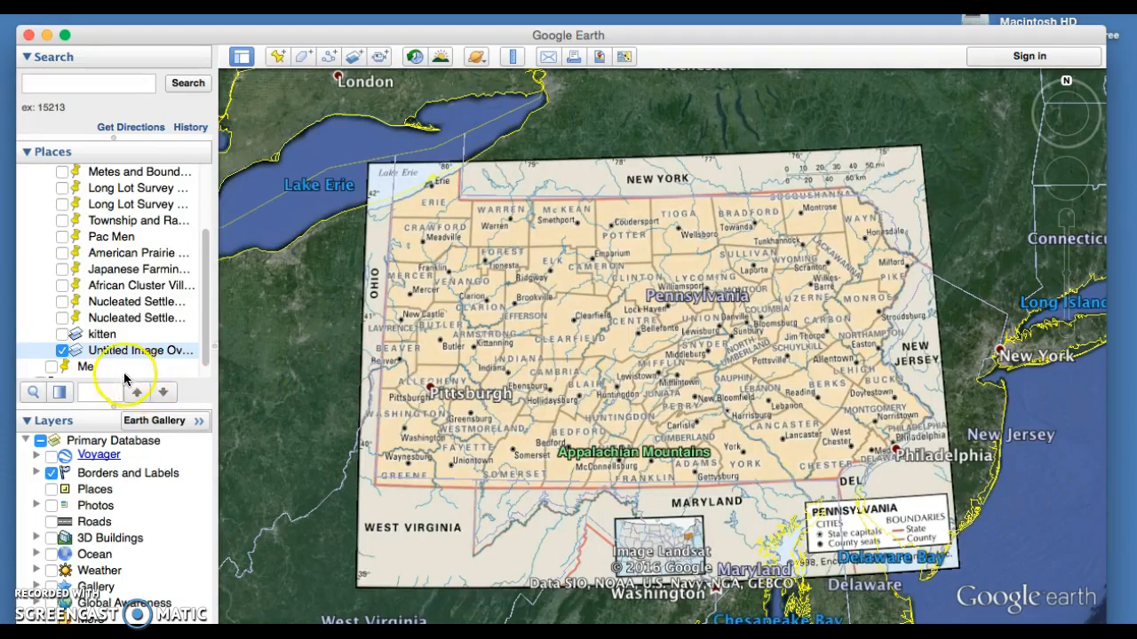
{"action": "left_click", "coordinate": [62, 351]}
{"action": "left_click_drag", "start_coordinate": [649, 397], "coordinate": [703, 438]}
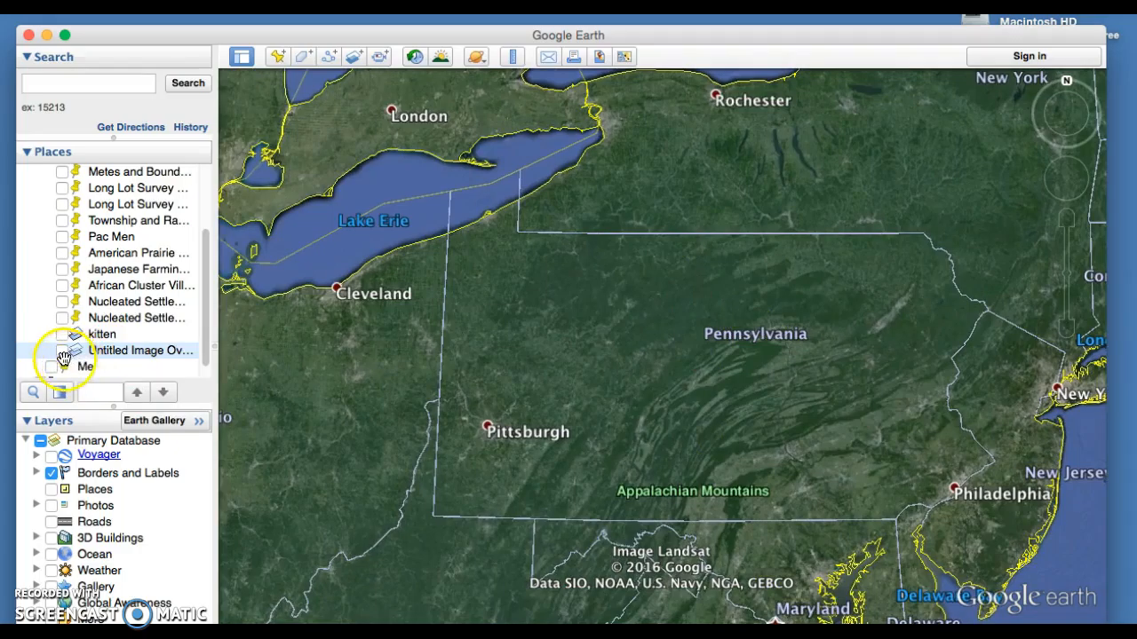
{"action": "left_click_drag", "start_coordinate": [850, 418], "coordinate": [867, 388]}
{"action": "scroll", "coordinate": [826, 393], "scroll_direction": "up", "scroll_amount": 4}
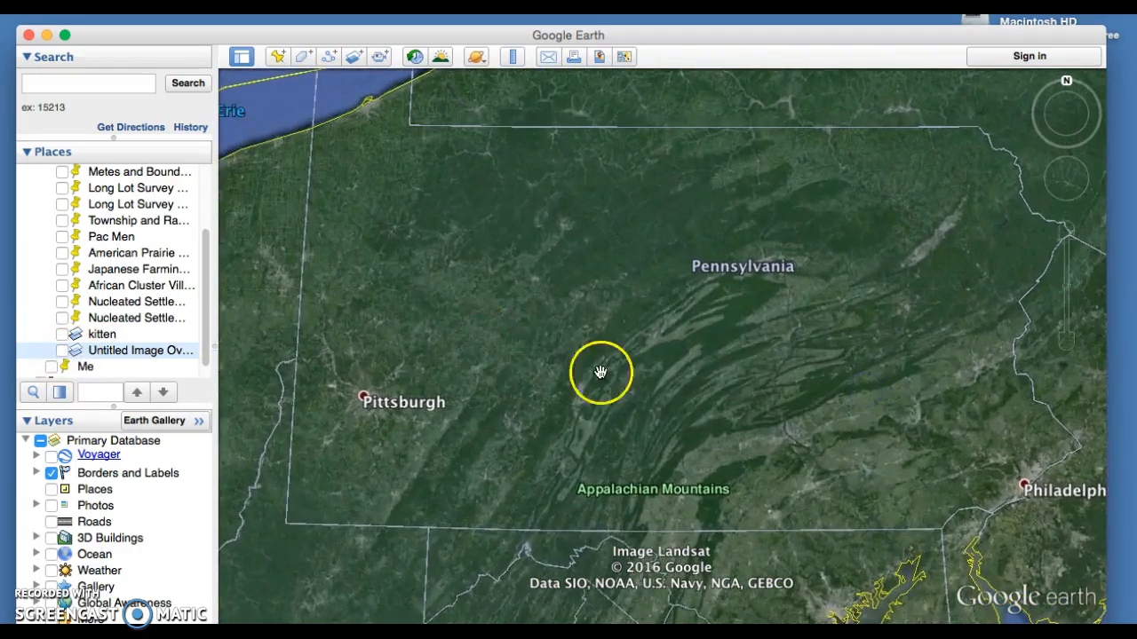
{"action": "scroll", "coordinate": [694, 385], "scroll_direction": "down", "scroll_amount": 3}
{"action": "scroll", "coordinate": [695, 384], "scroll_direction": "down", "scroll_amount": 2}
{"action": "left_click_drag", "start_coordinate": [696, 385], "coordinate": [703, 394]}
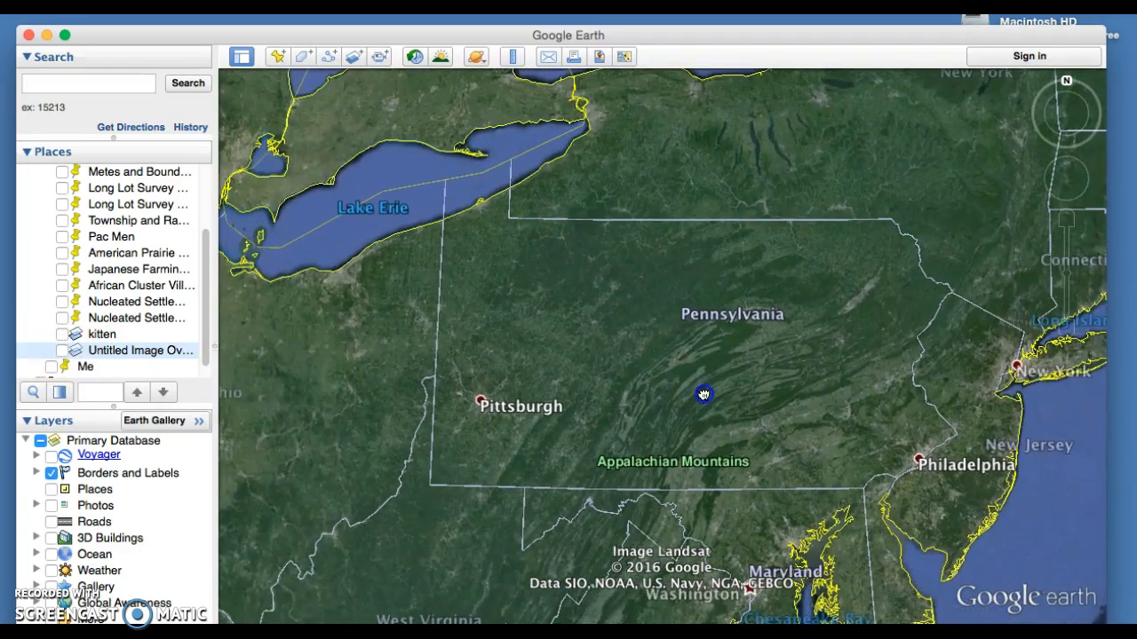
- Show the county map overlay again and check its fit over Pennsylvania close up and from farther out
{"action": "left_click", "coordinate": [62, 351]}
{"action": "left_click_drag", "start_coordinate": [797, 385], "coordinate": [841, 437]}
{"action": "scroll", "coordinate": [835, 436], "scroll_direction": "up", "scroll_amount": 5}
{"action": "scroll", "coordinate": [811, 433], "scroll_direction": "down", "scroll_amount": 5}
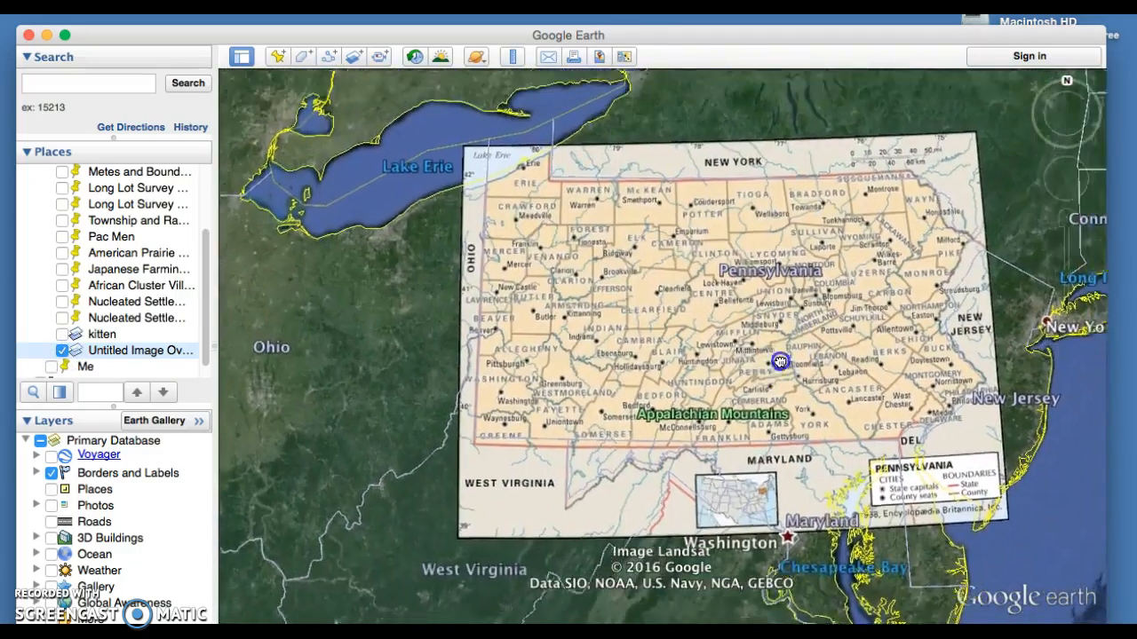
{"action": "left_click_drag", "start_coordinate": [780, 362], "coordinate": [778, 366]}
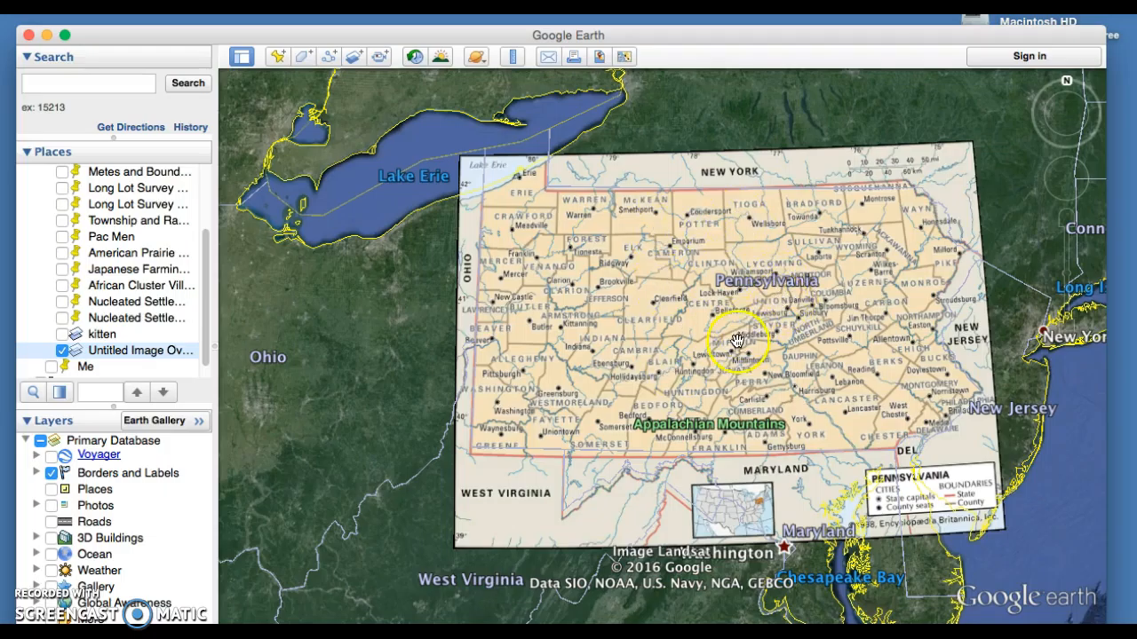
{"action": "scroll", "coordinate": [738, 344], "scroll_direction": "down", "scroll_amount": 3}
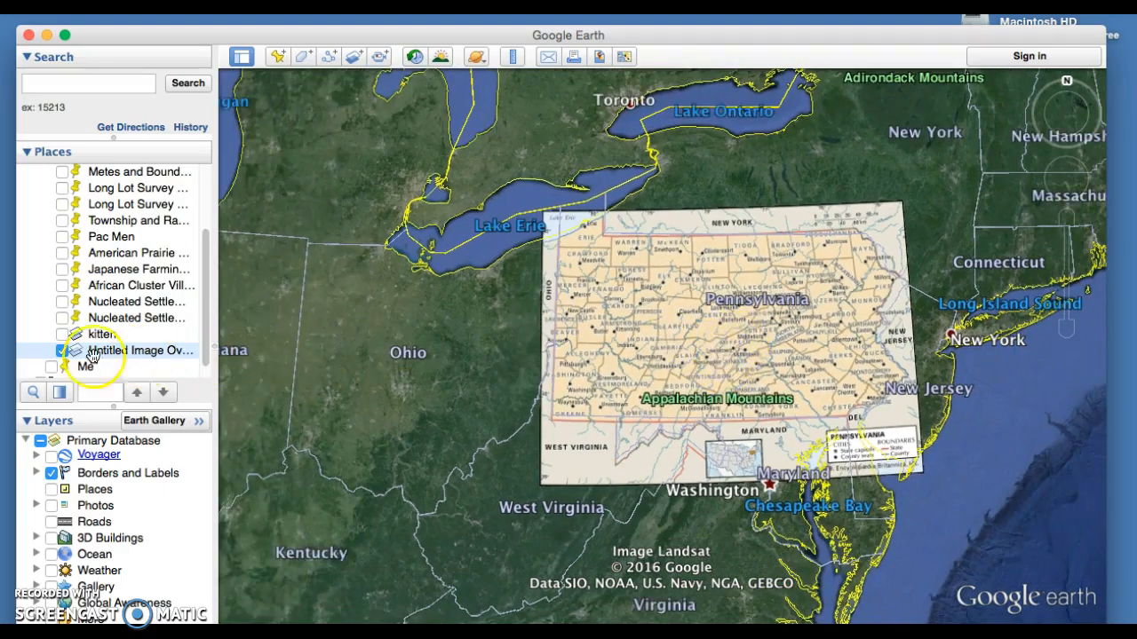